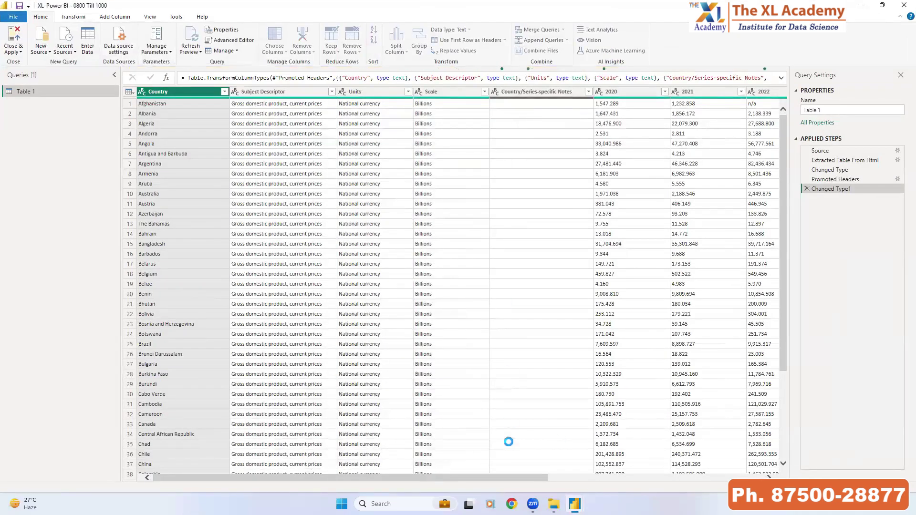
Switch from the query editor to the report window and shrink the empty stacked column chart into the page's lower-right corner
mouse_move(574, 504)
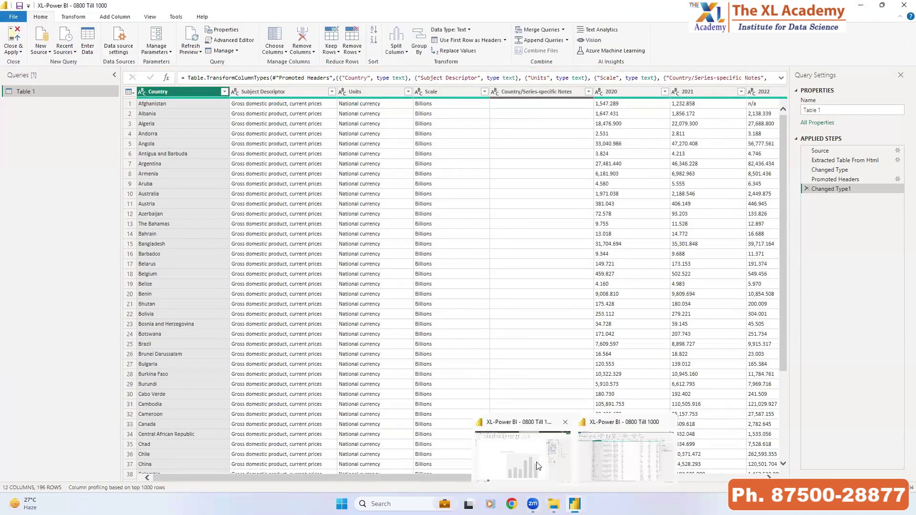
left_click(538, 465)
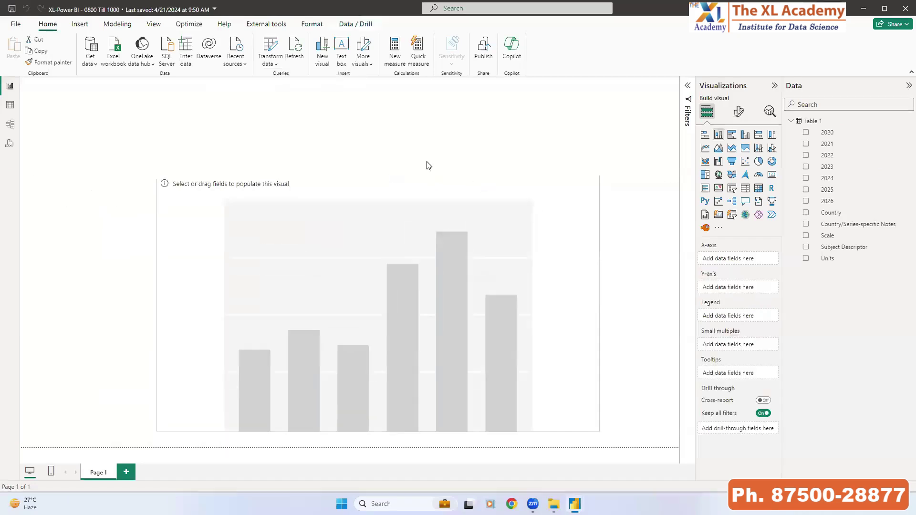
left_click_drag(147, 143, 328, 255)
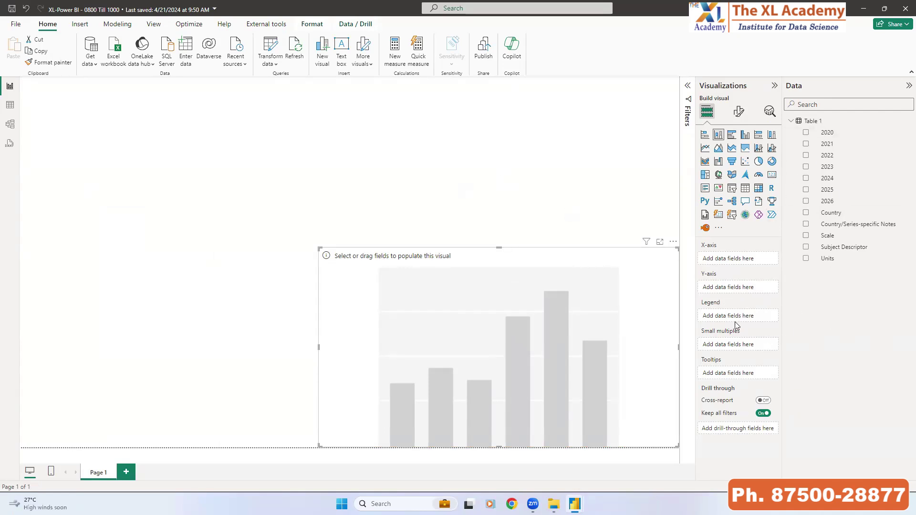
left_click_drag(691, 240, 796, 304)
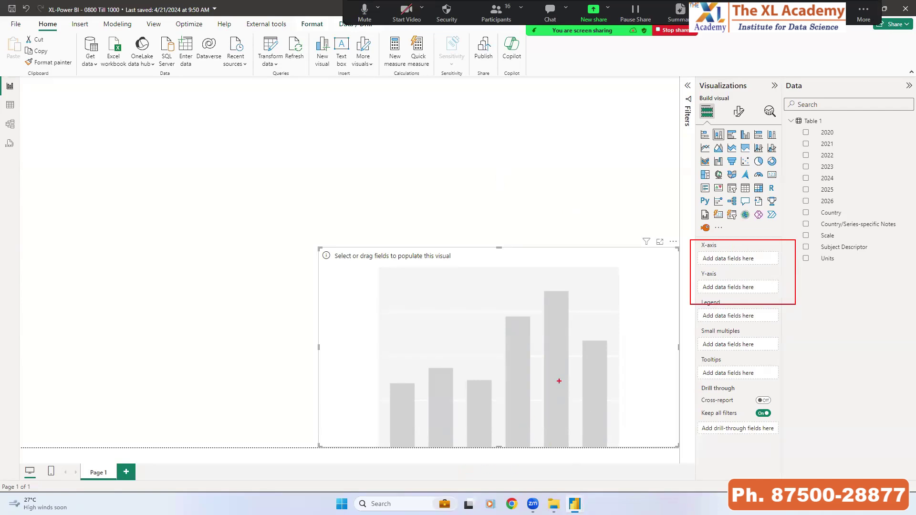
key("Escape")
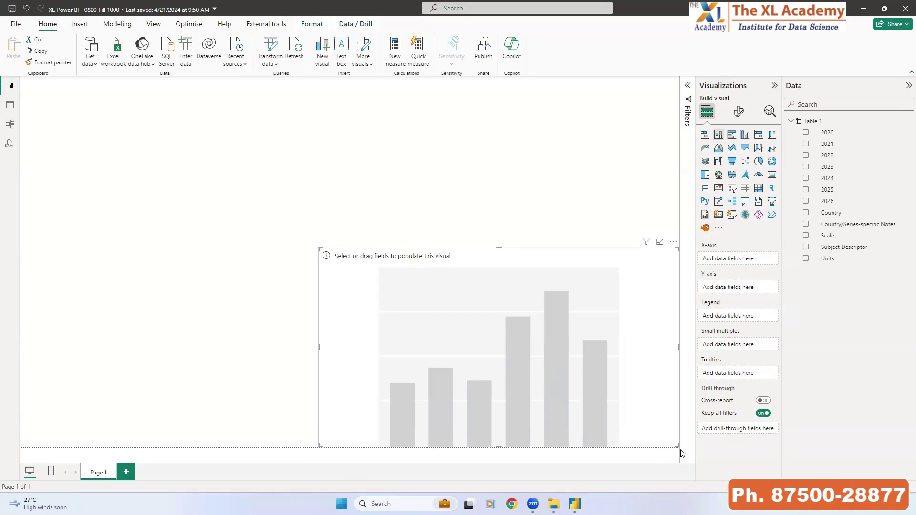
mouse_move(379, 265)
left_mouse_down()
mouse_move(401, 312)
mouse_move(410, 434)
left_mouse_up()
left_click_drag(425, 299, 456, 432)
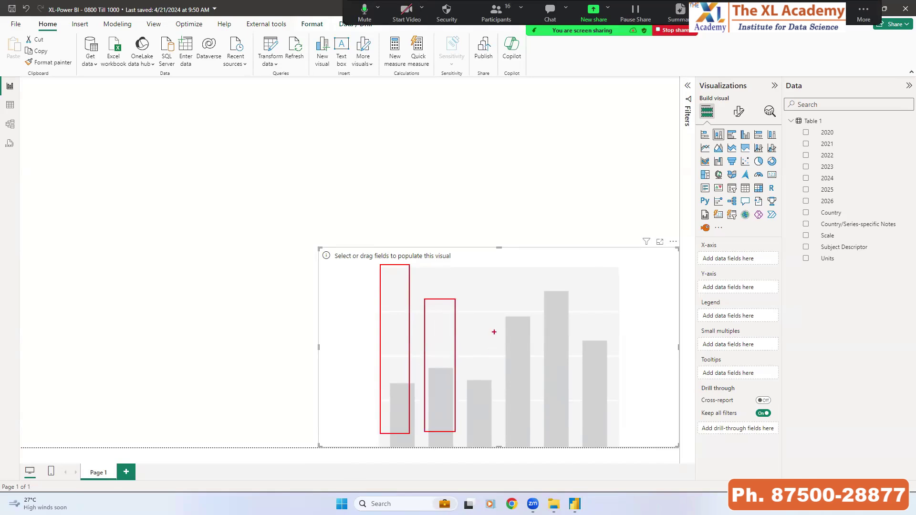
left_click_drag(475, 267, 505, 424)
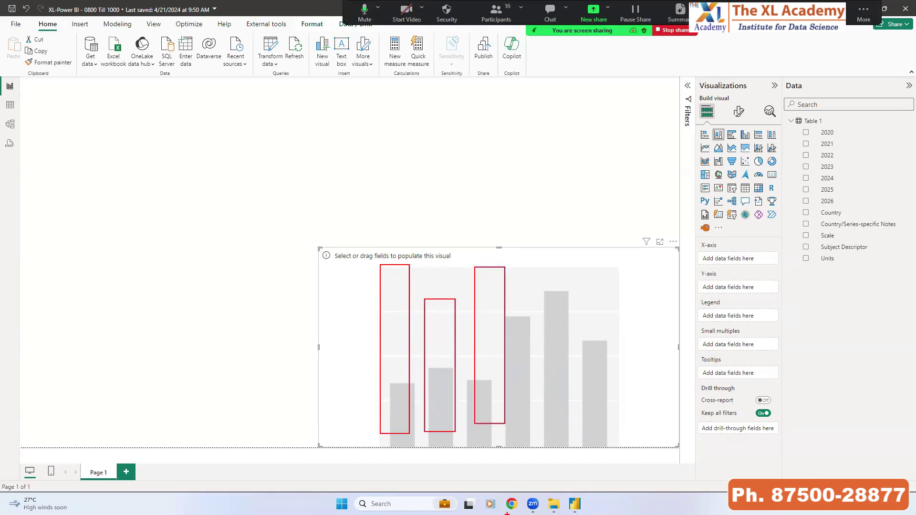
left_click_drag(413, 483, 394, 440)
mouse_move(470, 476)
left_mouse_down()
mouse_move(448, 440)
mouse_move(525, 484)
left_mouse_up()
mouse_move(705, 259)
left_mouse_down()
mouse_move(536, 364)
mouse_move(504, 410)
left_mouse_up()
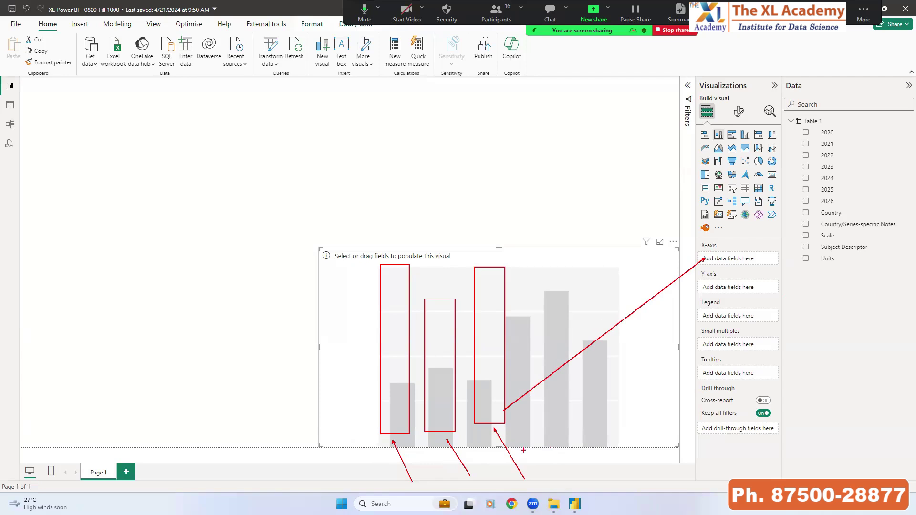
key("Escape")
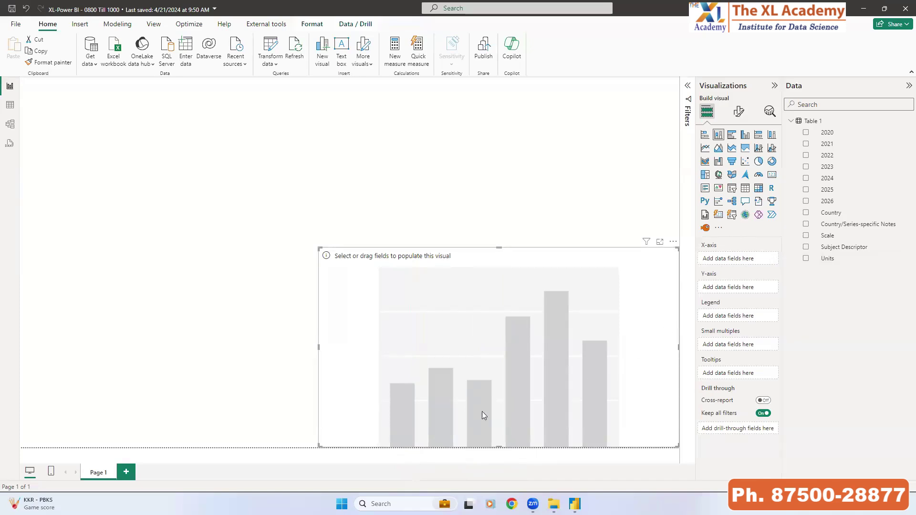
left_click_drag(382, 268, 413, 448)
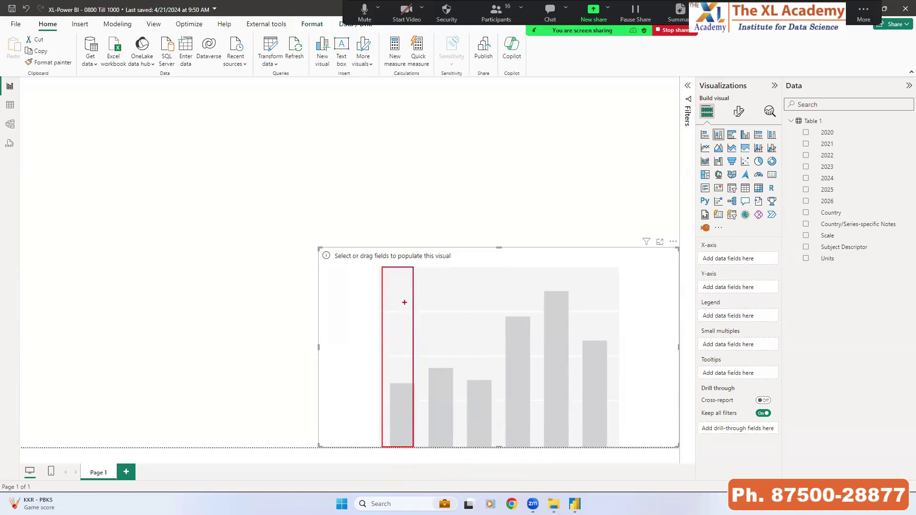
mouse_move(406, 293)
left_mouse_down()
mouse_move(450, 299)
mouse_move(452, 447)
left_mouse_up()
left_click_drag(440, 370, 501, 376)
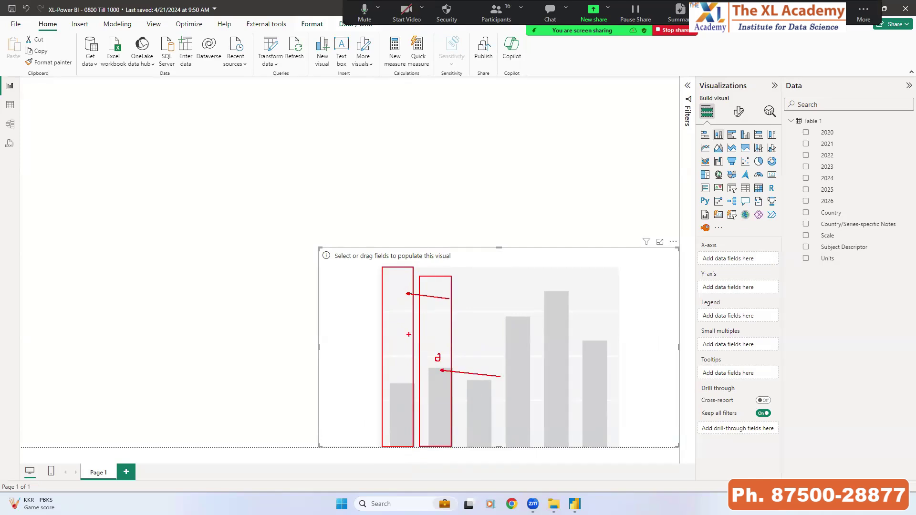
left_click_drag(401, 295, 394, 290)
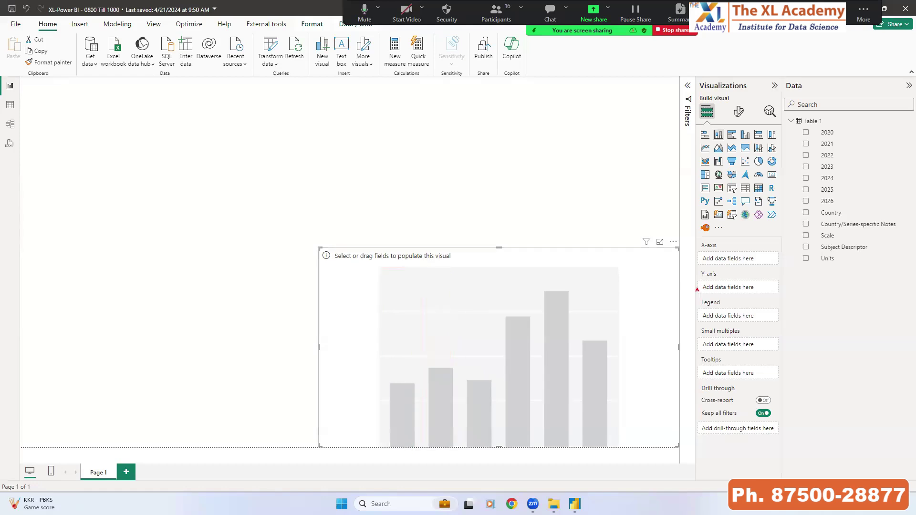
left_click_drag(698, 288, 433, 288)
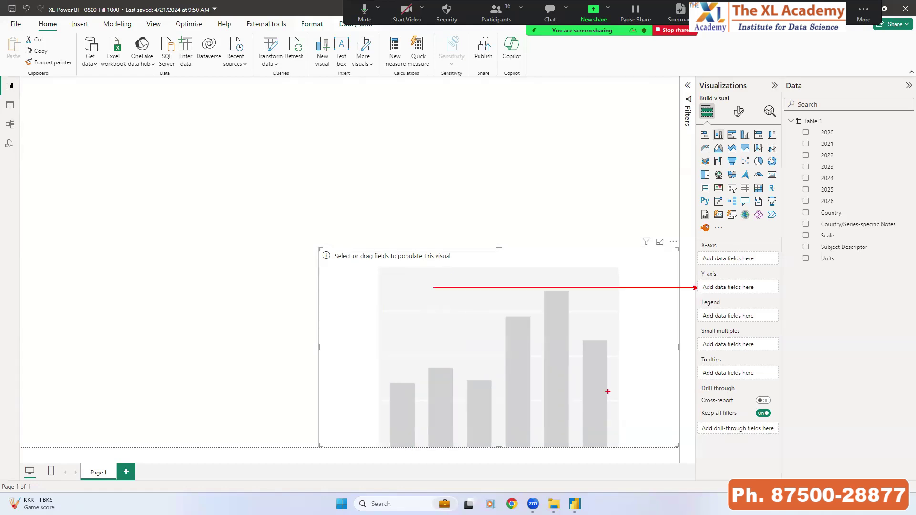
key("Escape")
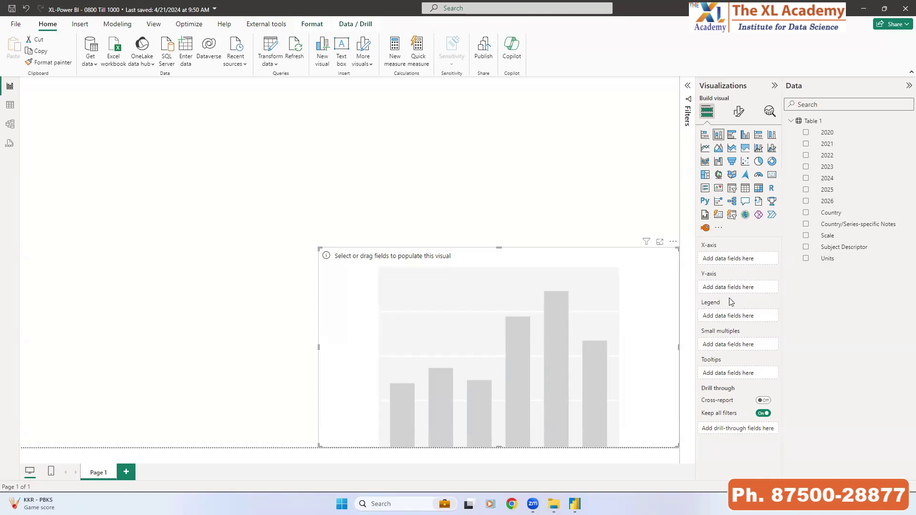
left_click_drag(776, 302, 784, 302)
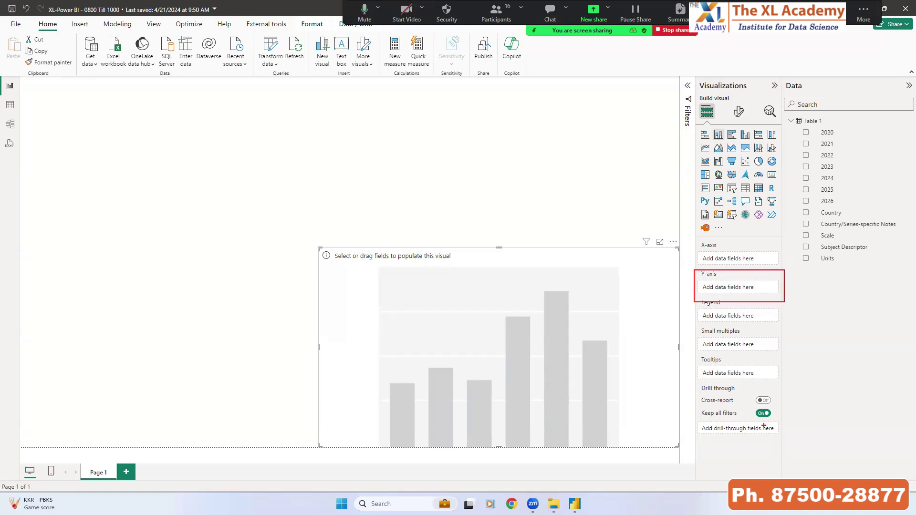
mouse_move(688, 239)
left_mouse_down()
mouse_move(765, 271)
mouse_move(789, 271)
left_mouse_up()
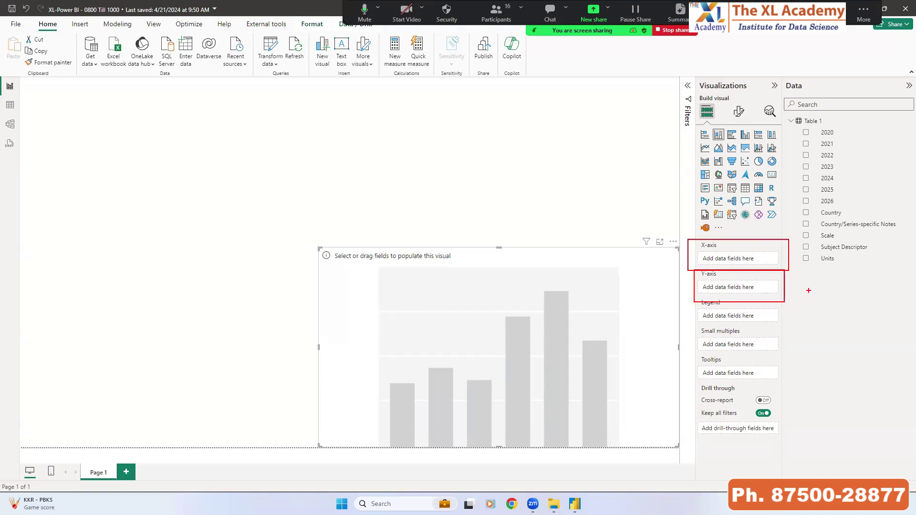
key("Escape")
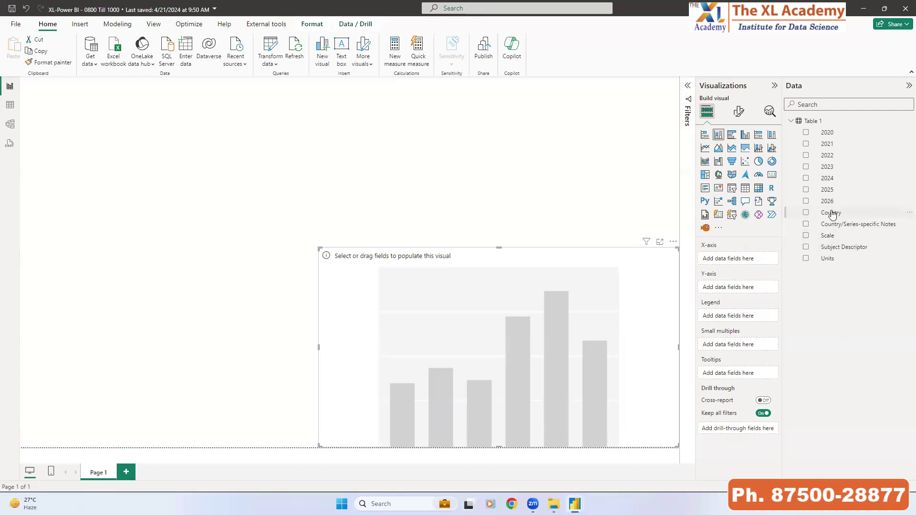
Put Country on the column chart's X-axis and 2020 on its Y-axis, and enlarge the chart upward
left_click_drag(832, 214, 735, 264)
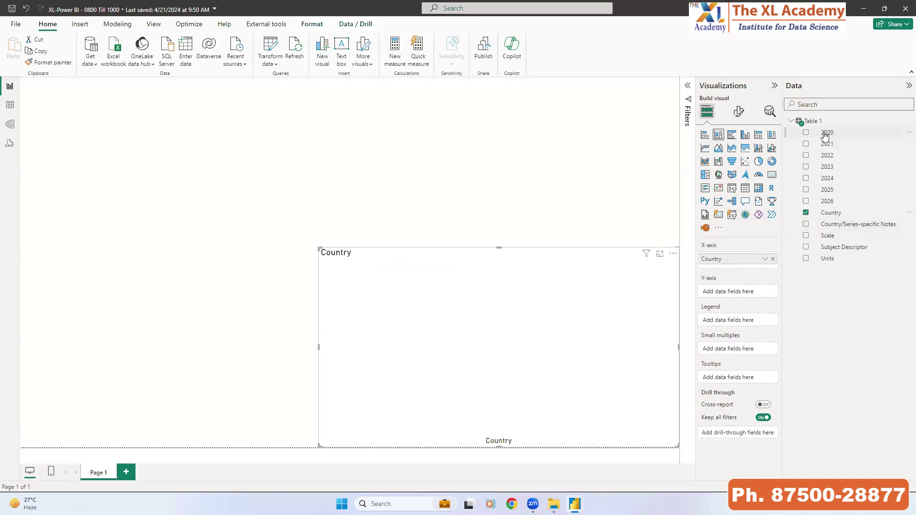
left_click_drag(827, 134, 729, 294)
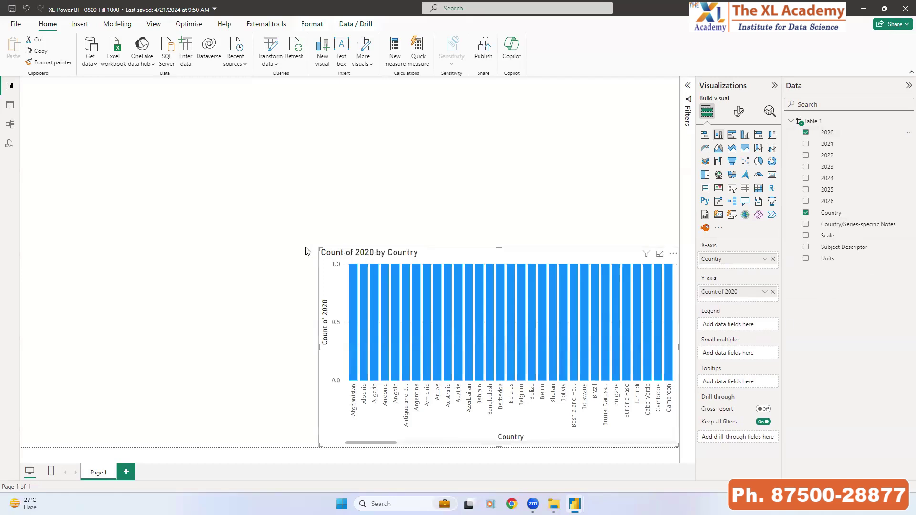
left_click_drag(317, 250, 313, 207)
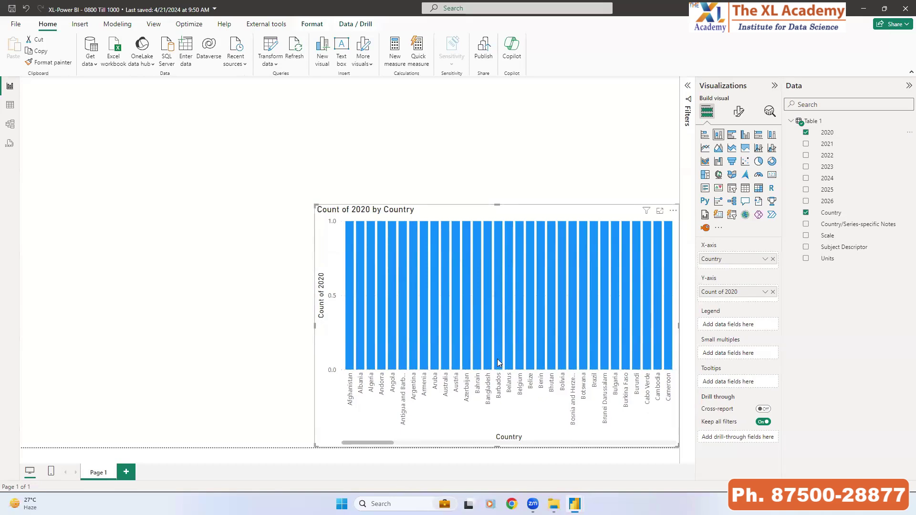
left_click_drag(336, 371, 665, 423)
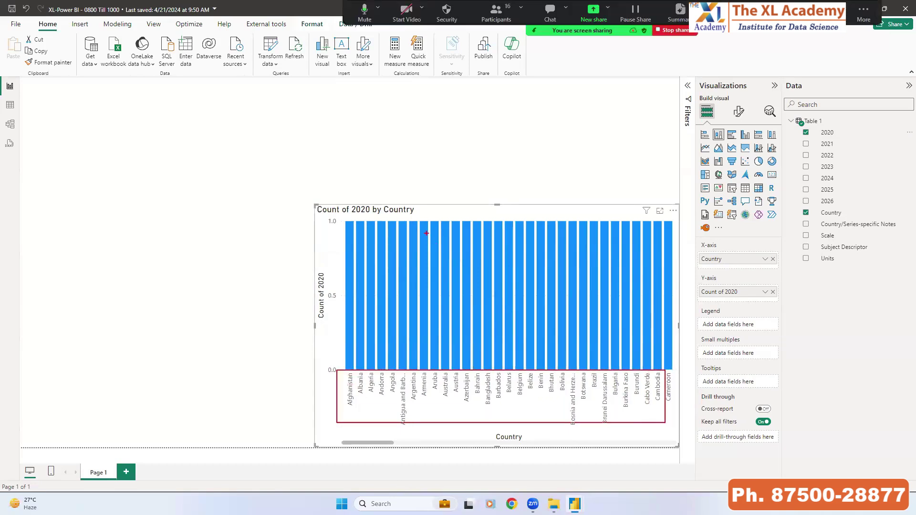
left_click_drag(333, 217, 681, 227)
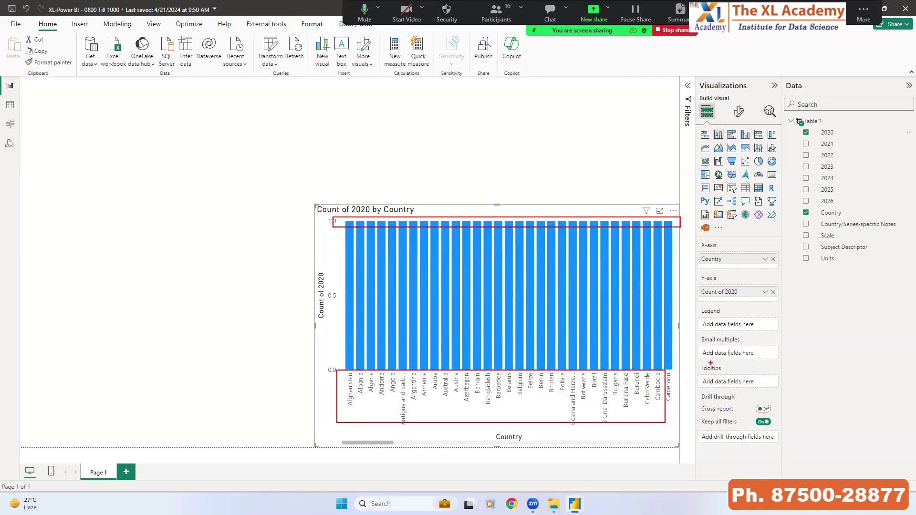
key("Escape")
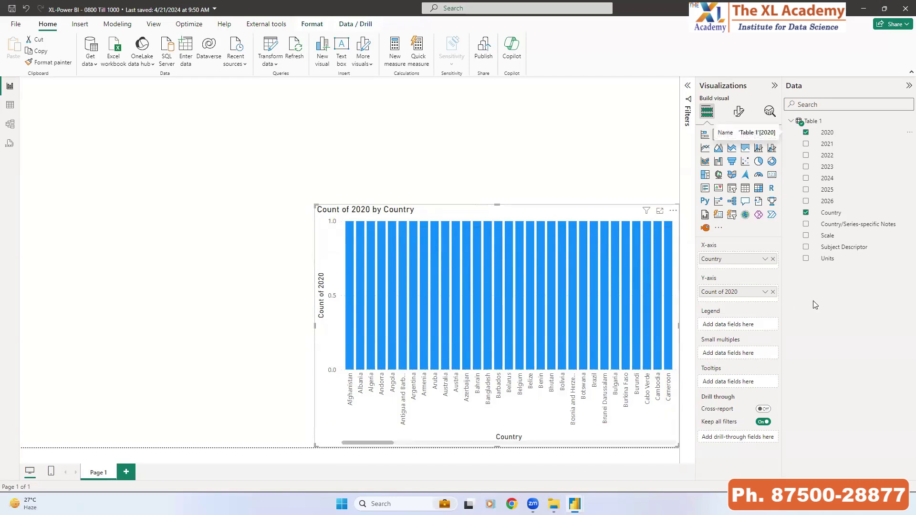
Examine the aggregation and Show value as options available for the 2020 field on the chart's Y-axis
left_click(765, 292)
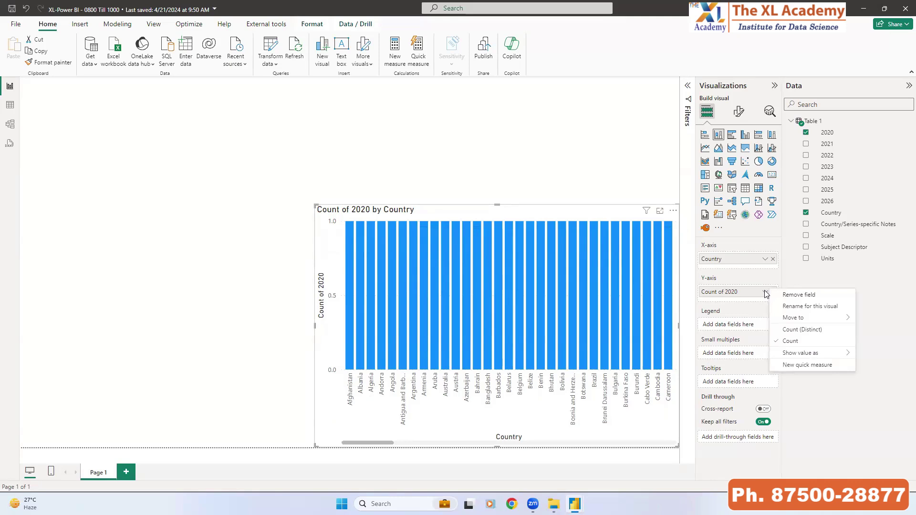
mouse_move(817, 353)
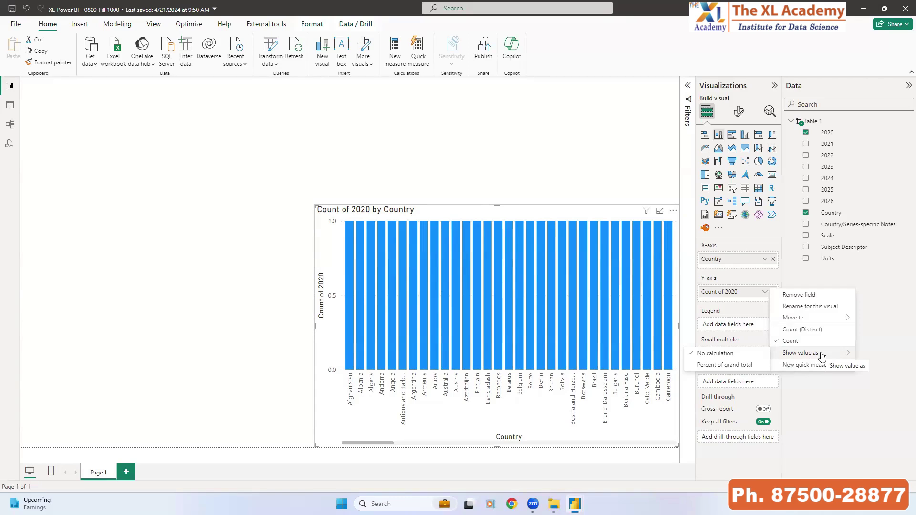
left_click(830, 272)
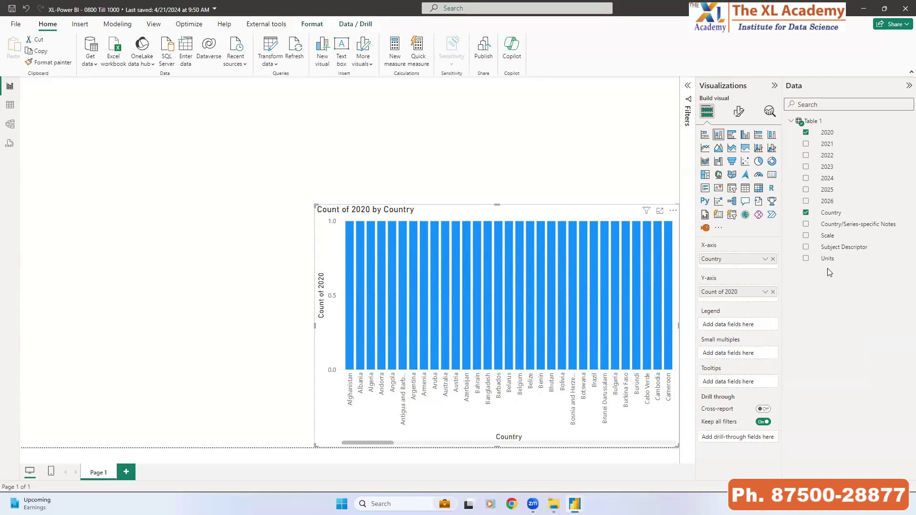
mouse_move(647, 316)
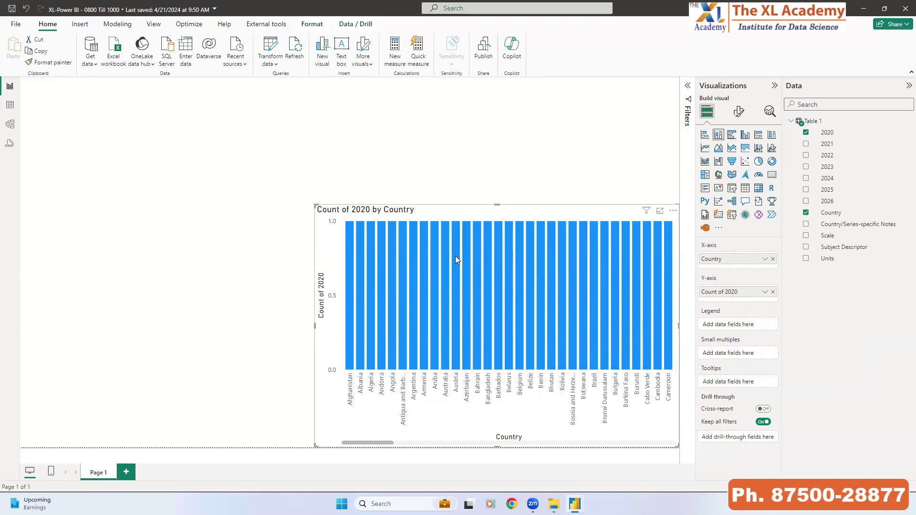
mouse_move(455, 254)
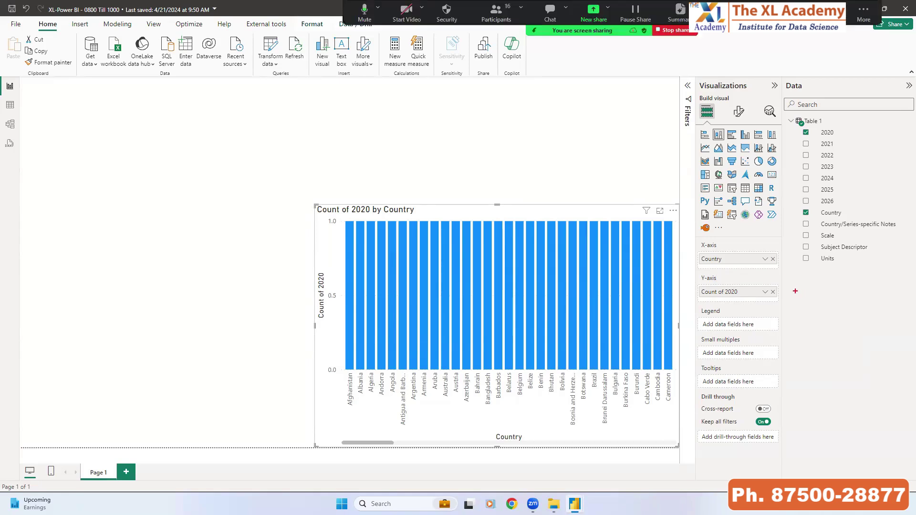
mouse_move(758, 287)
left_mouse_down()
mouse_move(775, 298)
mouse_move(788, 331)
mouse_move(873, 354)
left_mouse_up()
left_click(767, 293)
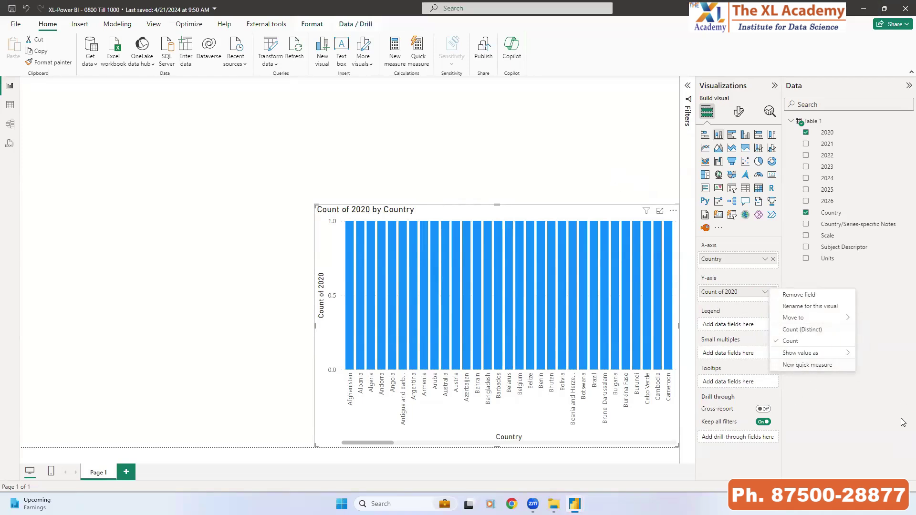
left_click(887, 354)
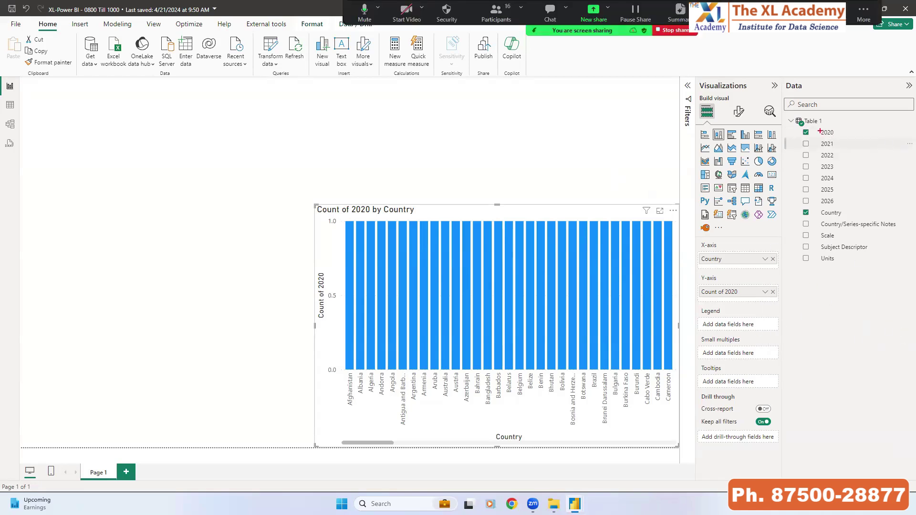
mouse_move(809, 127)
left_mouse_down()
mouse_move(844, 170)
mouse_move(843, 211)
left_mouse_up()
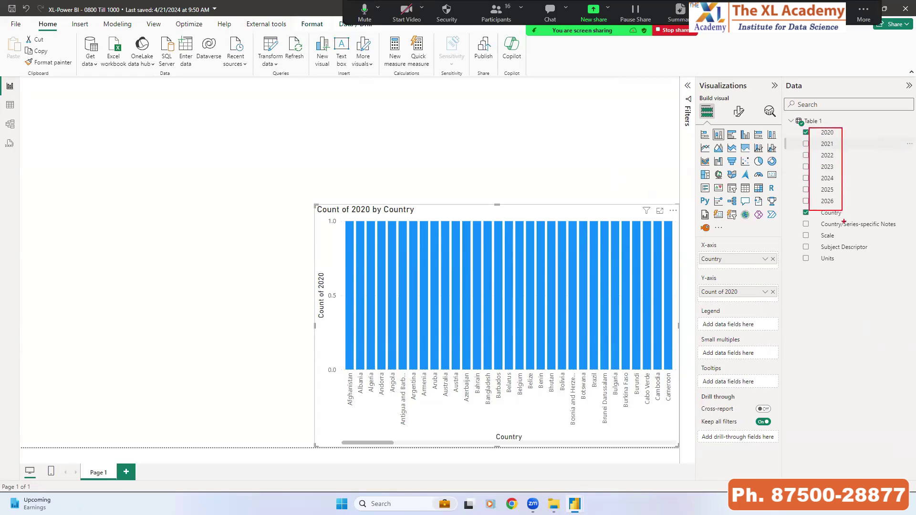
mouse_move(655, 143)
left_mouse_down()
mouse_move(619, 154)
mouse_move(610, 178)
mouse_move(690, 185)
left_mouse_up()
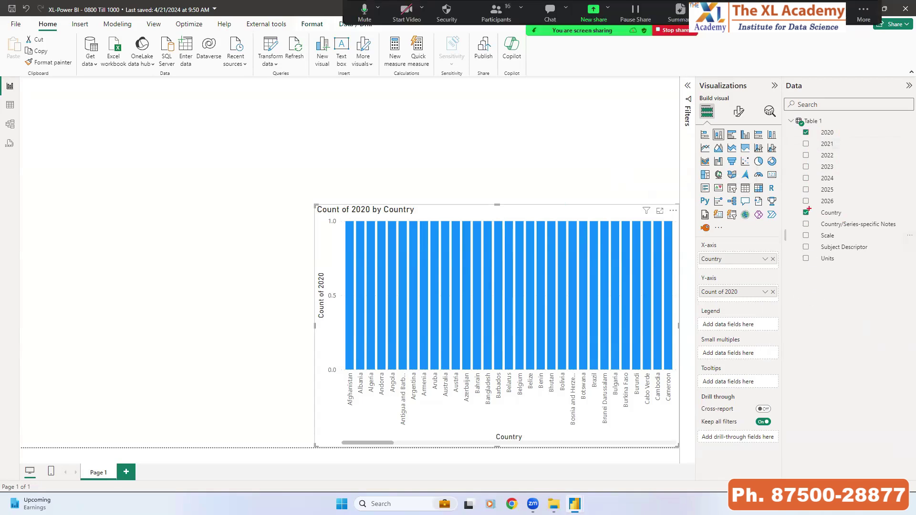
left_click_drag(809, 209, 914, 270)
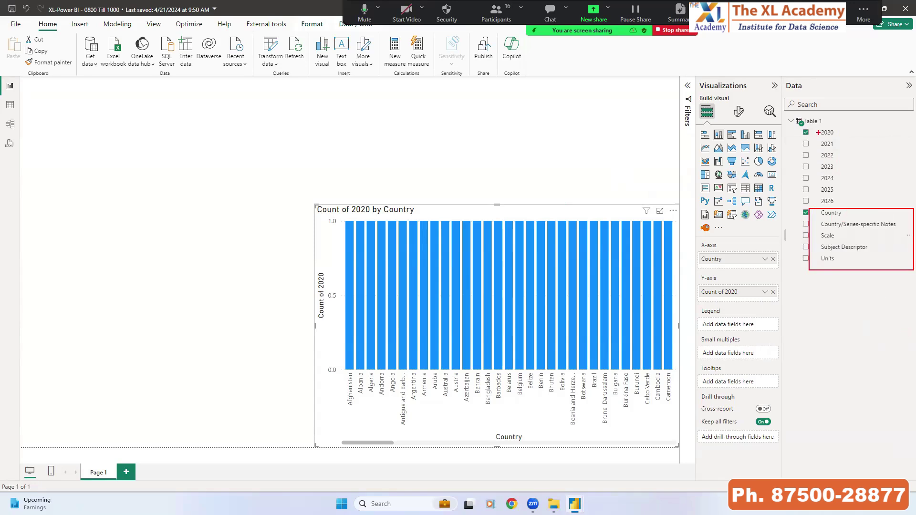
left_click_drag(818, 127, 846, 206)
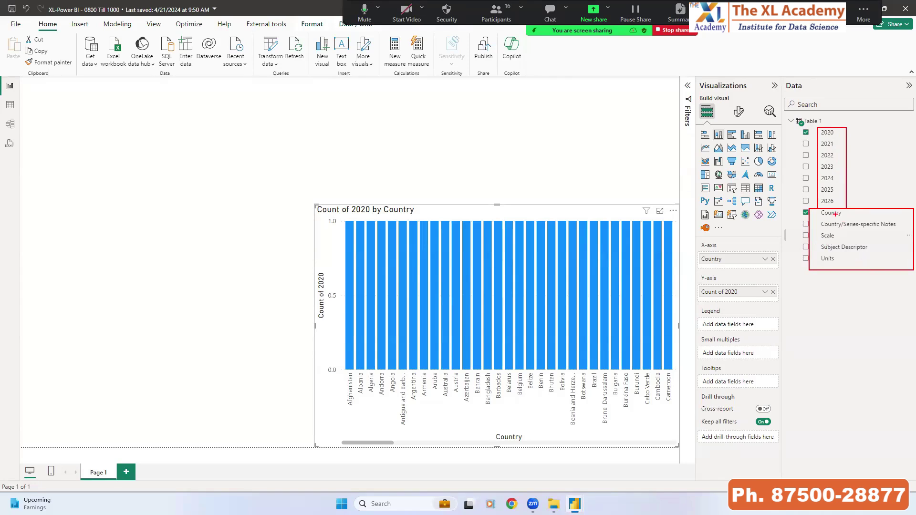
key("alt+s")
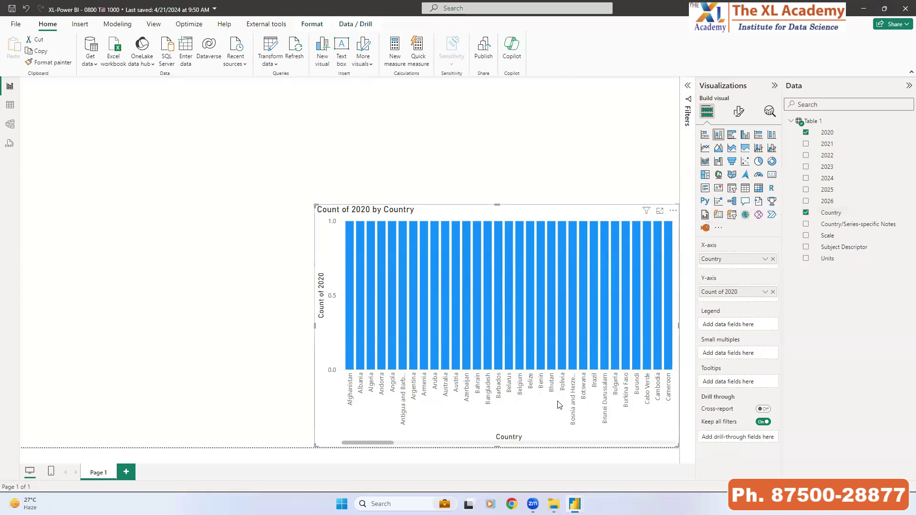
Switch to the query editor and examine the data type icons in the headers of Table 1's columns
left_click(621, 455)
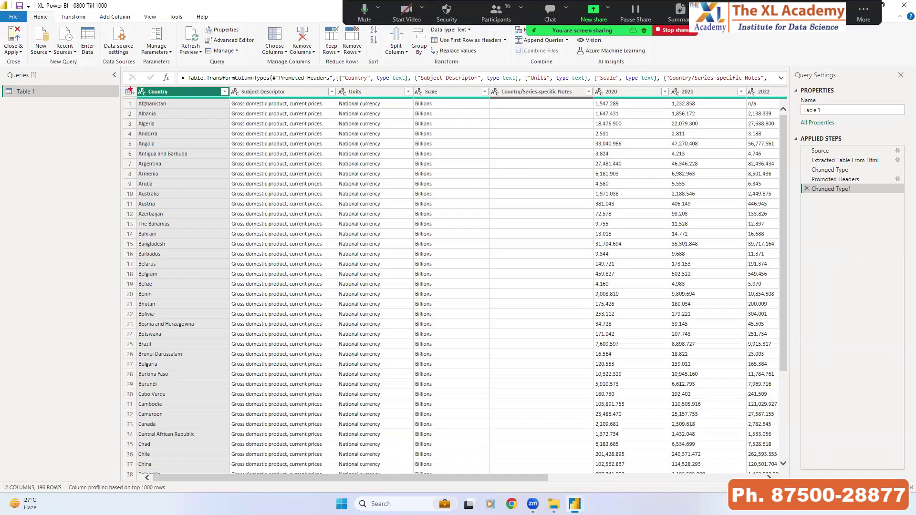
mouse_move(130, 89)
left_mouse_down()
mouse_move(340, 101)
mouse_move(799, 101)
left_mouse_up()
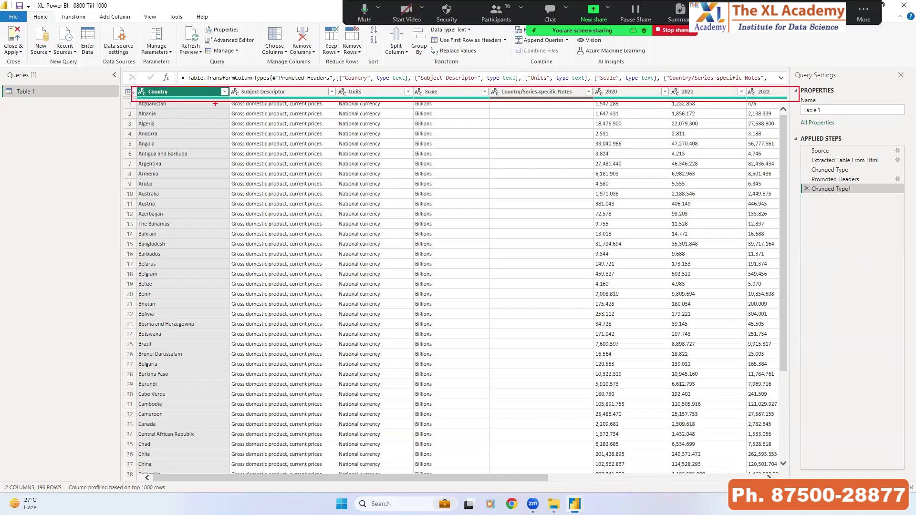
left_click_drag(153, 114, 142, 97)
left_click_drag(245, 102, 239, 95)
left_click_drag(376, 114, 342, 95)
left_click_drag(419, 97, 438, 111)
left_click_drag(602, 95, 634, 116)
left_click_drag(677, 95, 707, 138)
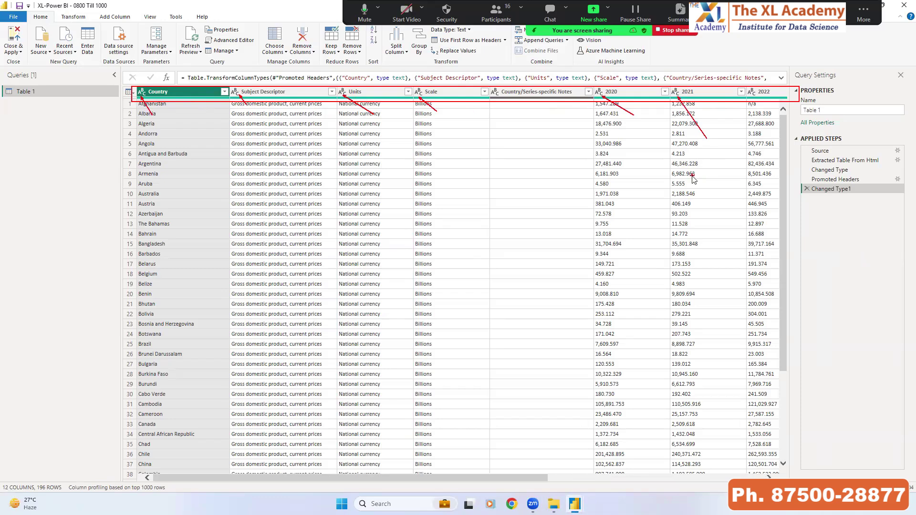
key("Escape")
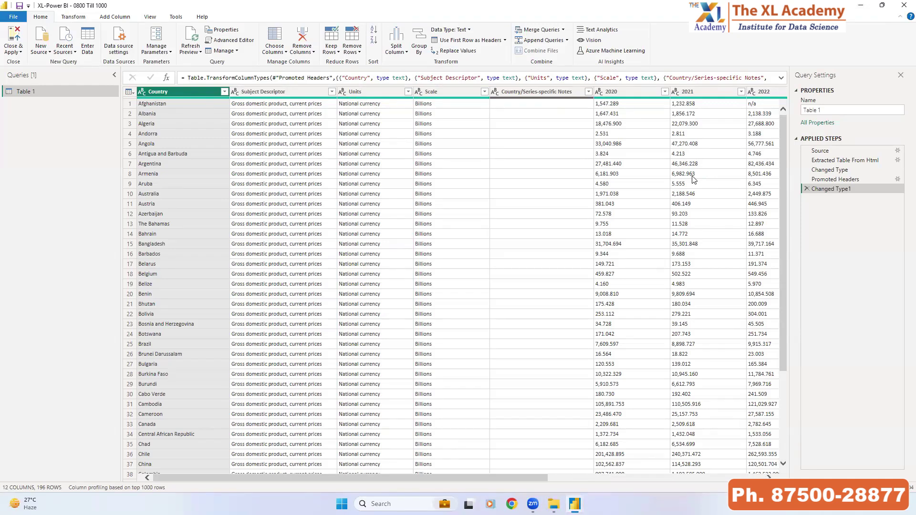
right_click(689, 176)
left_click(564, 136)
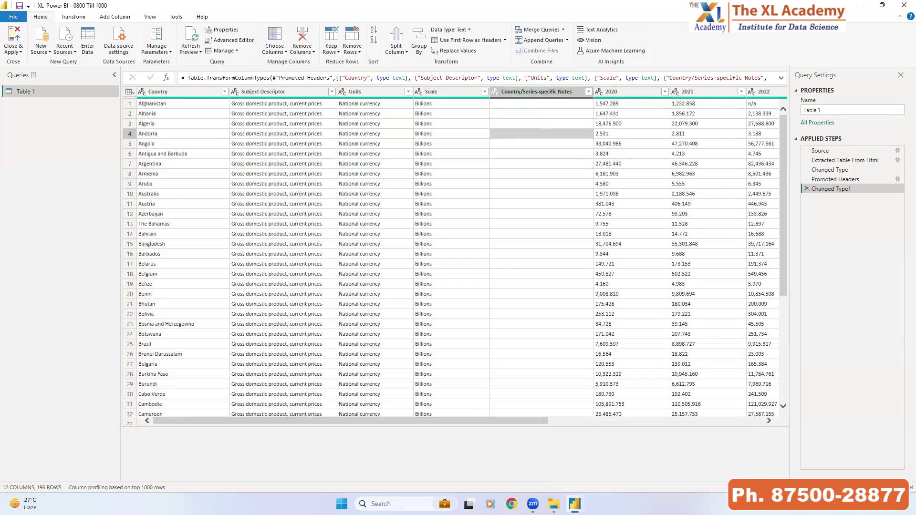
Examine the data type icons in the headers of the year columns 2020 through 2026
left_click_drag(439, 420, 727, 421)
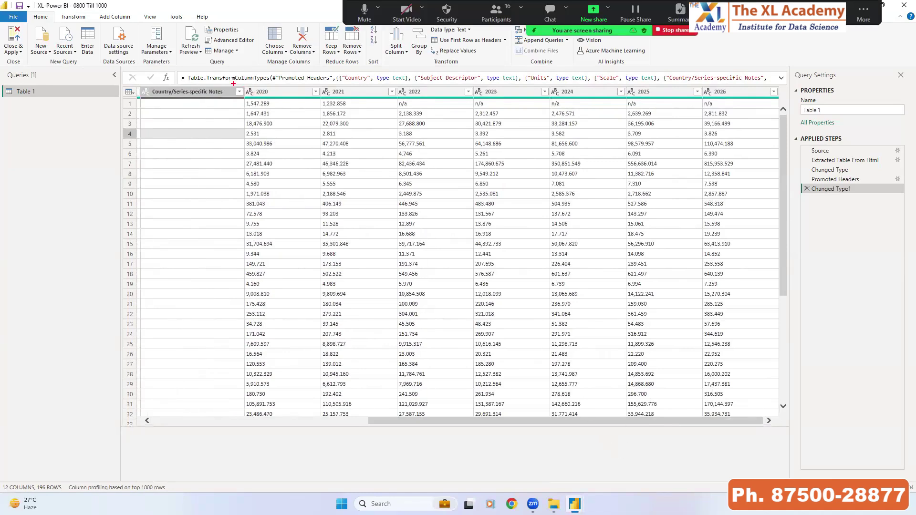
left_click_drag(233, 83, 779, 102)
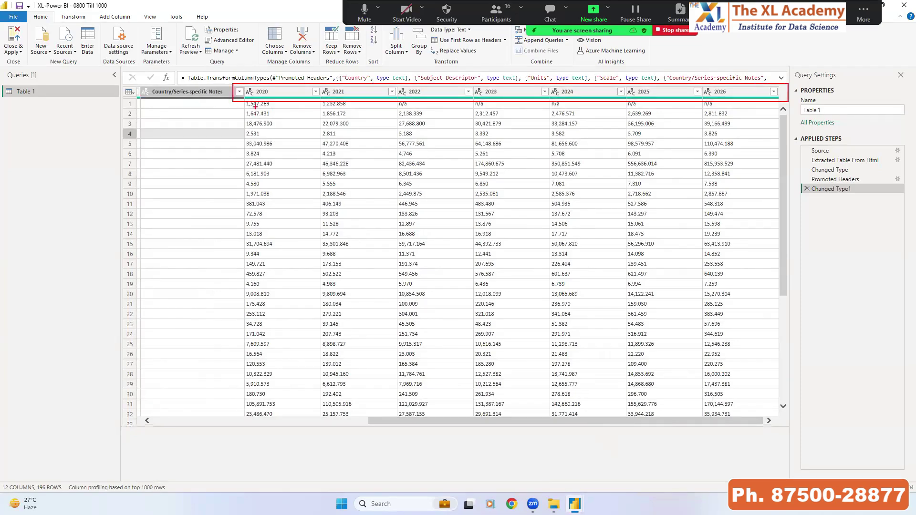
left_click_drag(256, 107, 265, 109)
left_click_drag(343, 117, 326, 98)
left_click_drag(402, 99, 415, 112)
left_click_drag(476, 99, 503, 124)
left_click_drag(559, 94, 593, 132)
key("Escape")
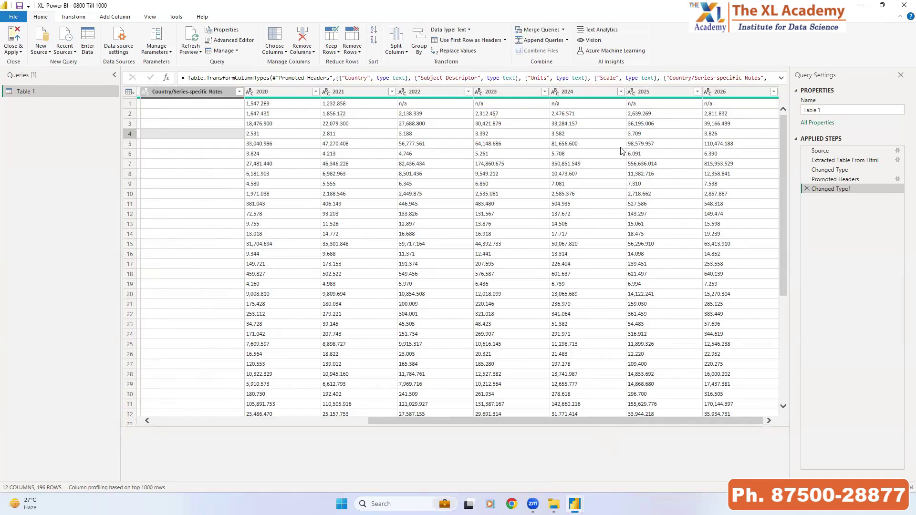
Change the 2020 column's data type to Decimal Number, replacing the current type conversion
left_click(248, 93)
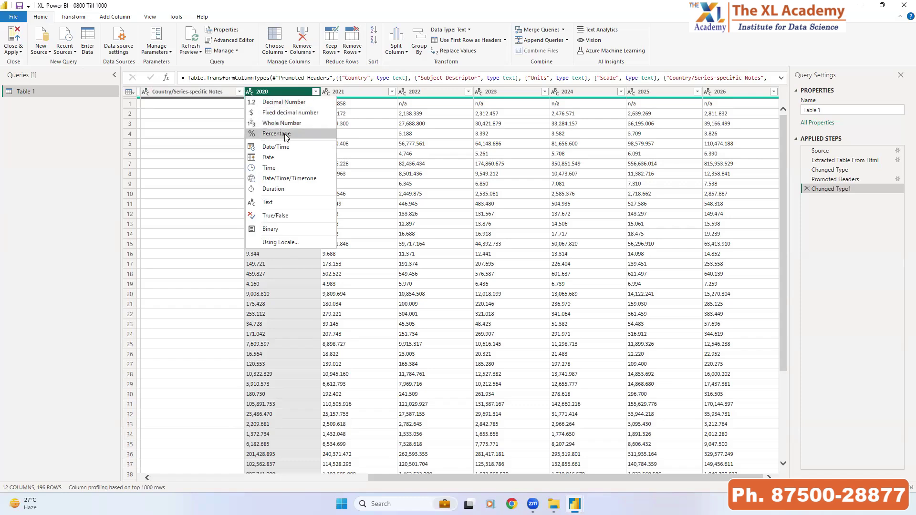
left_click(222, 315)
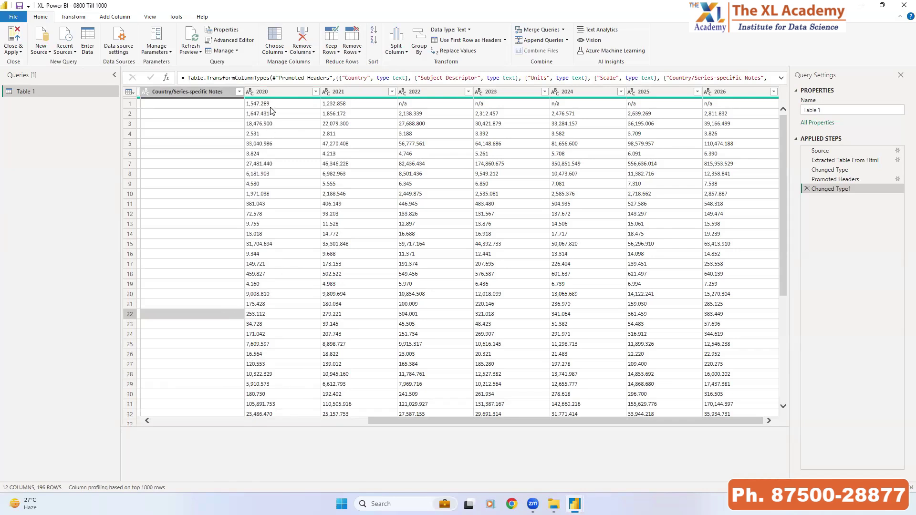
left_click(250, 93)
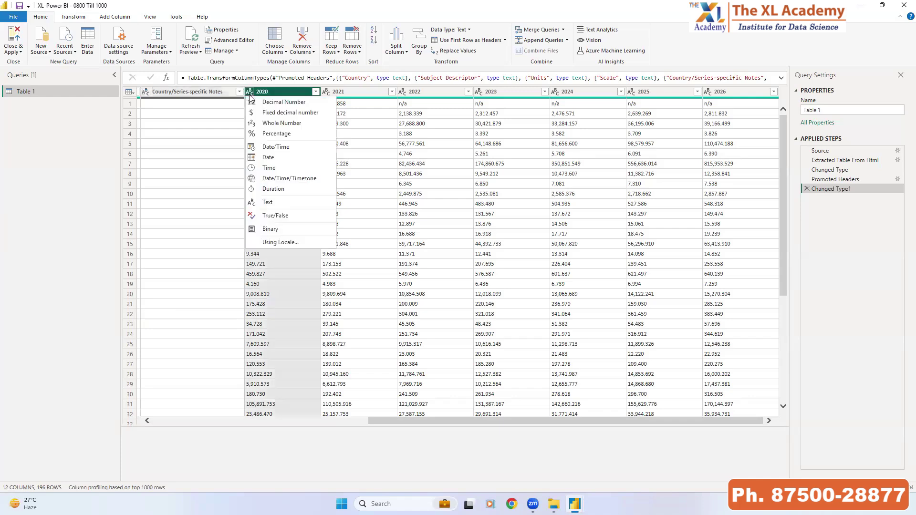
left_click(280, 103)
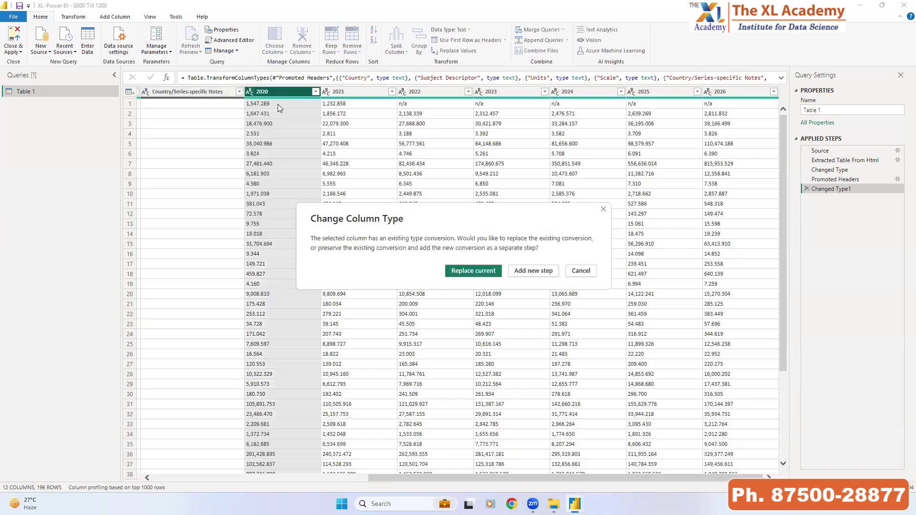
left_click(473, 271)
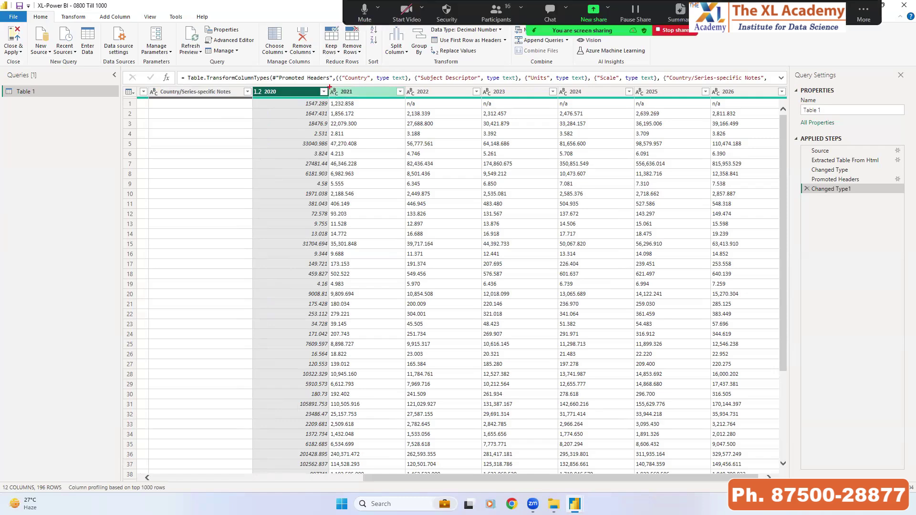
Compare how the values in the 2020 and 2021 columns are aligned
mouse_move(330, 87)
left_mouse_down()
mouse_move(422, 338)
mouse_move(405, 399)
left_mouse_up()
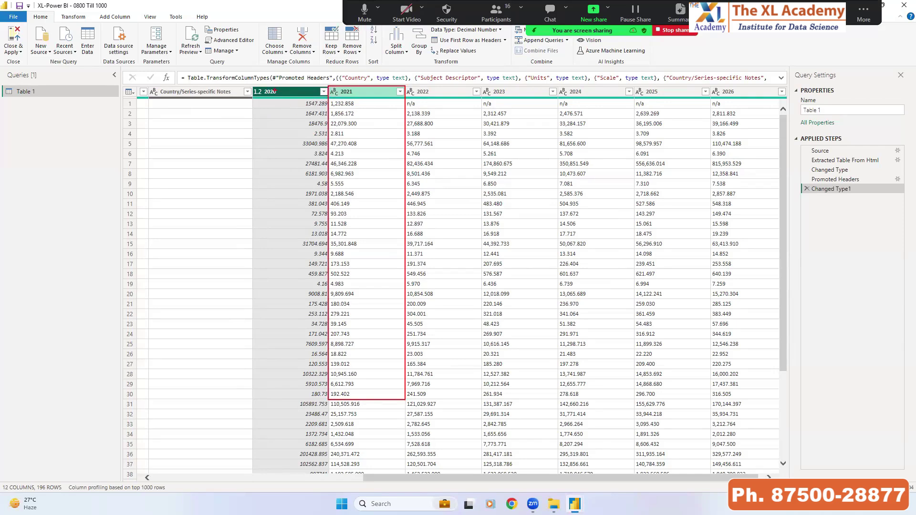
mouse_move(251, 82)
left_mouse_down()
mouse_move(286, 109)
mouse_move(332, 321)
mouse_move(329, 411)
left_mouse_up()
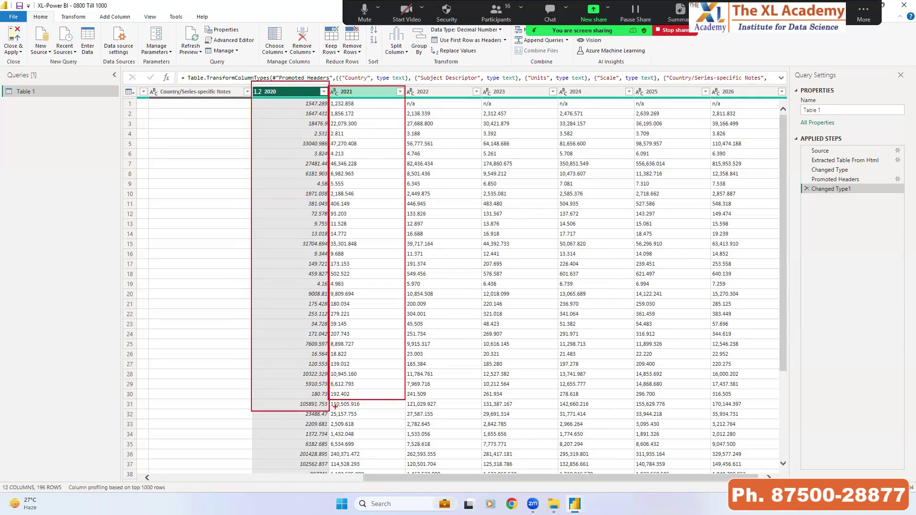
key("Escape")
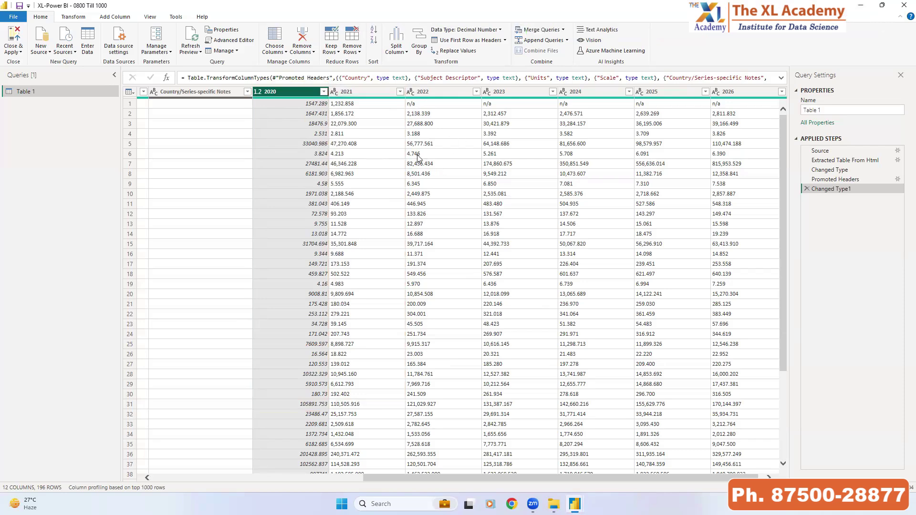
key("ctrl+2")
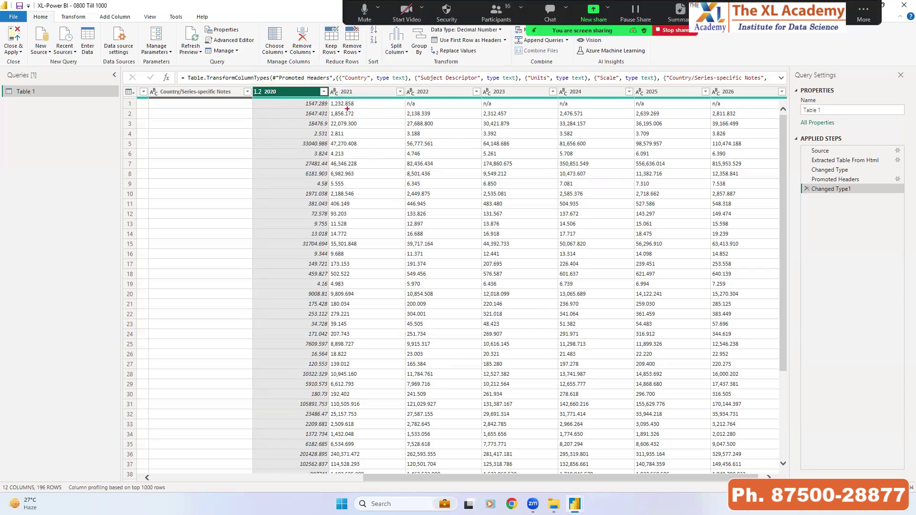
left_click_drag(344, 98, 387, 59)
left_click_drag(315, 108, 314, 142)
key("Escape")
Open Excel with a blank workbook and view the number formats available for cell D3
left_click(425, 504)
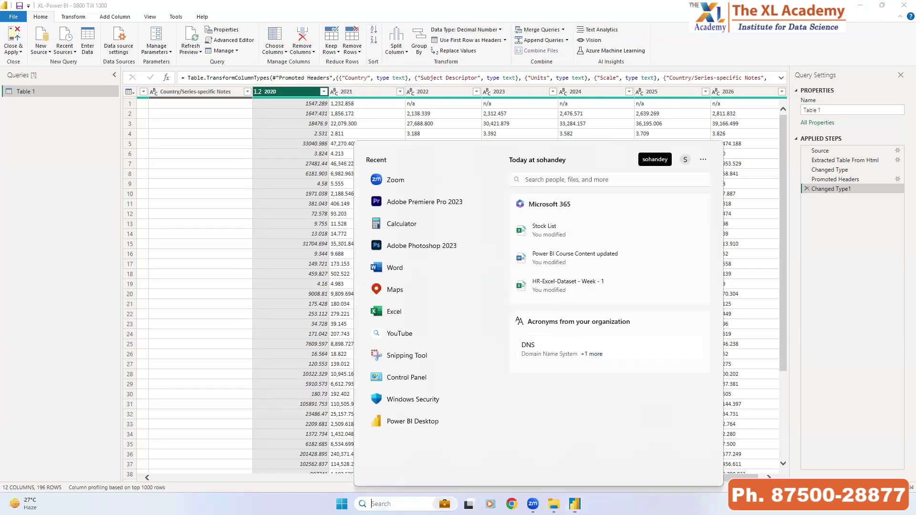
type("excel")
key("Return")
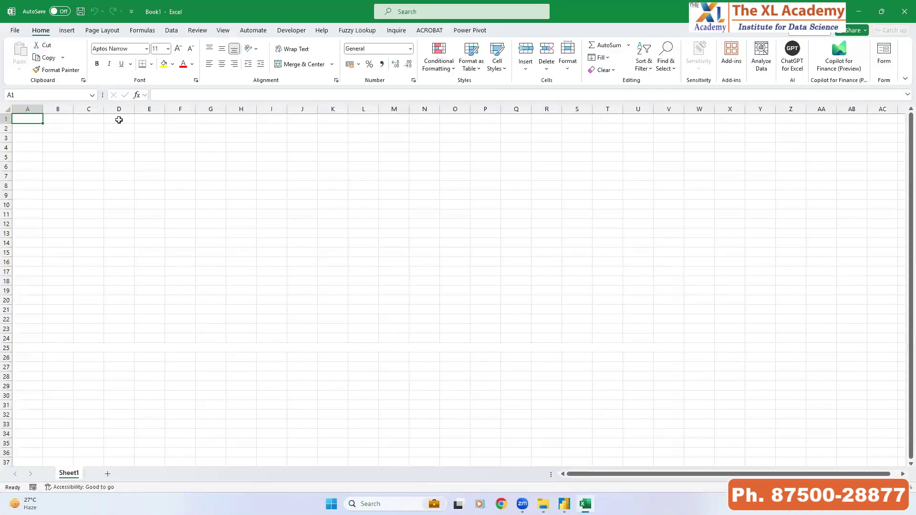
left_click(119, 119)
left_click(123, 141)
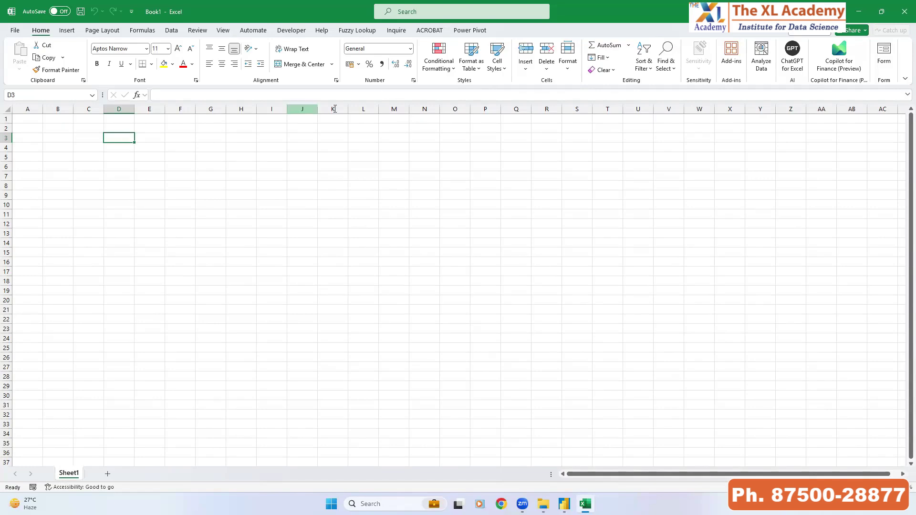
left_click(410, 48)
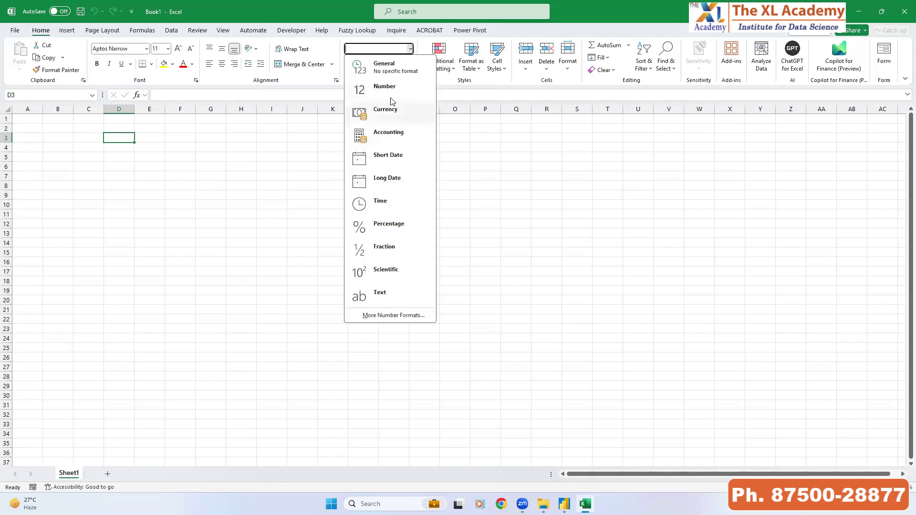
left_click(122, 138)
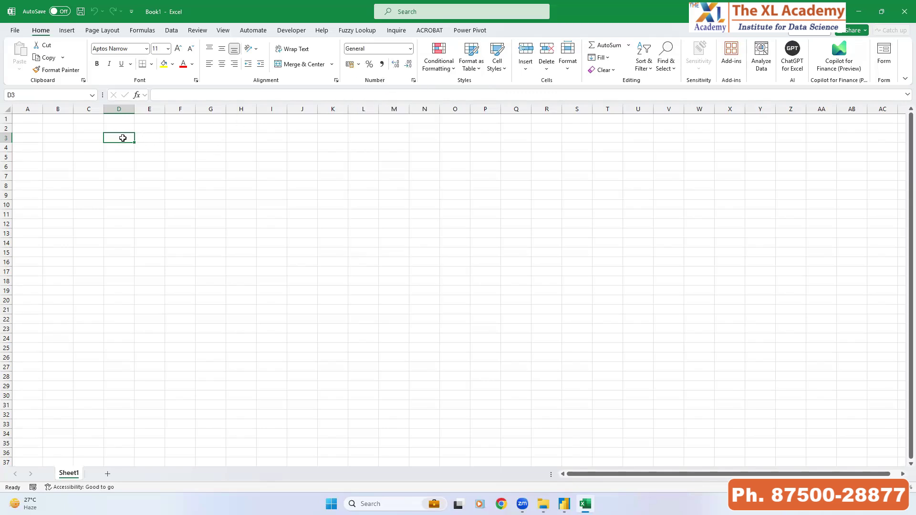
Enter 121 in cells D3 and E3 of the blank sheet, and format E3 as Text
type("21")
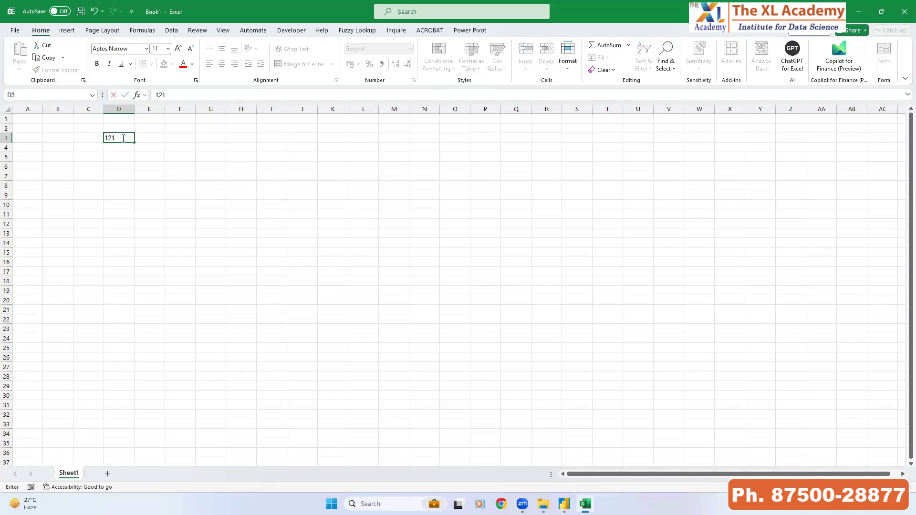
key("Tab")
type("121")
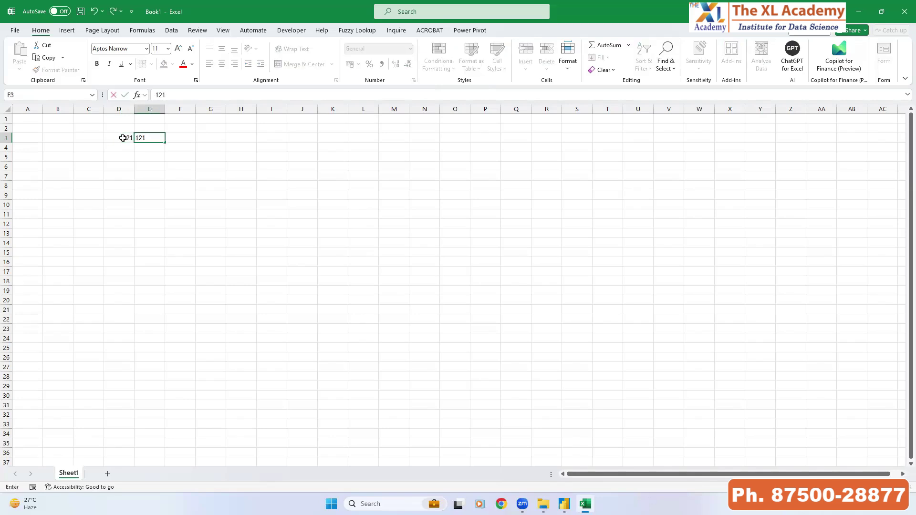
left_click(168, 168)
left_click_drag(157, 139, 129, 138)
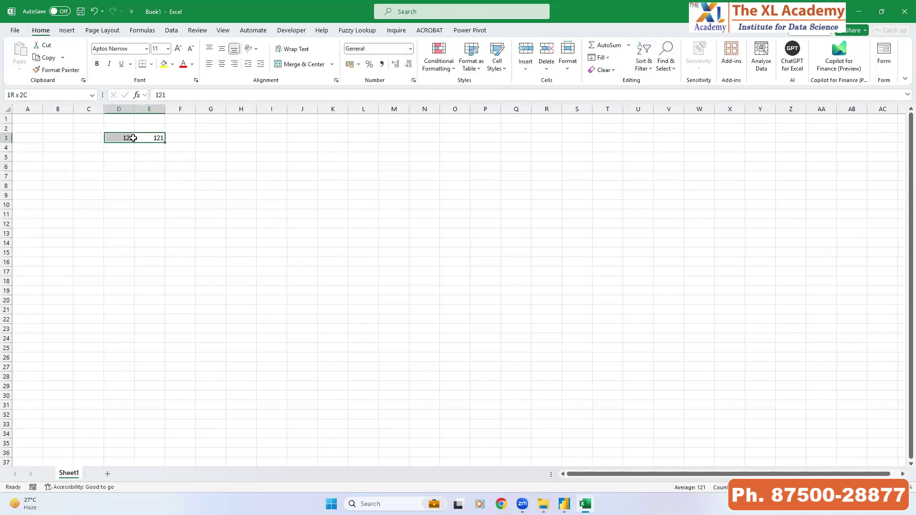
left_click(158, 139)
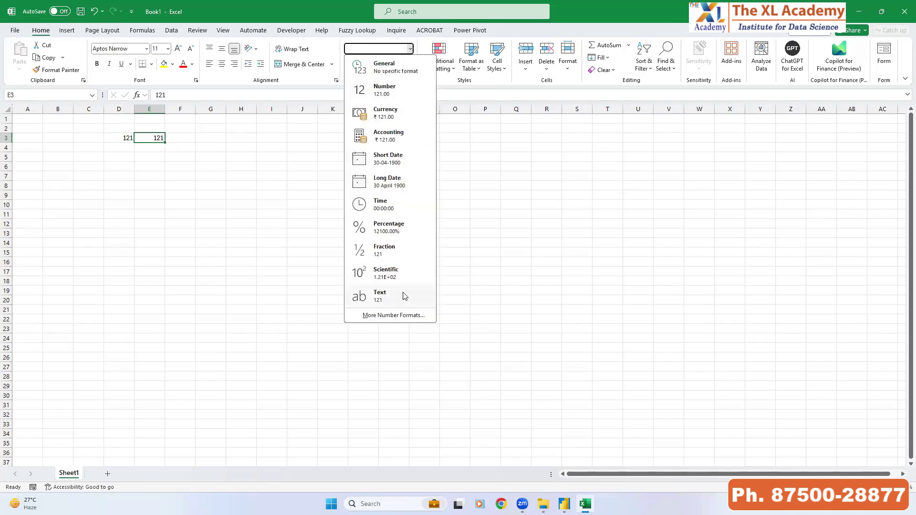
left_click(375, 295)
left_click(240, 242)
Widen columns D and E to compare the alignment of D3 and E3, and close the practice workbook
left_click_drag(165, 110, 199, 111)
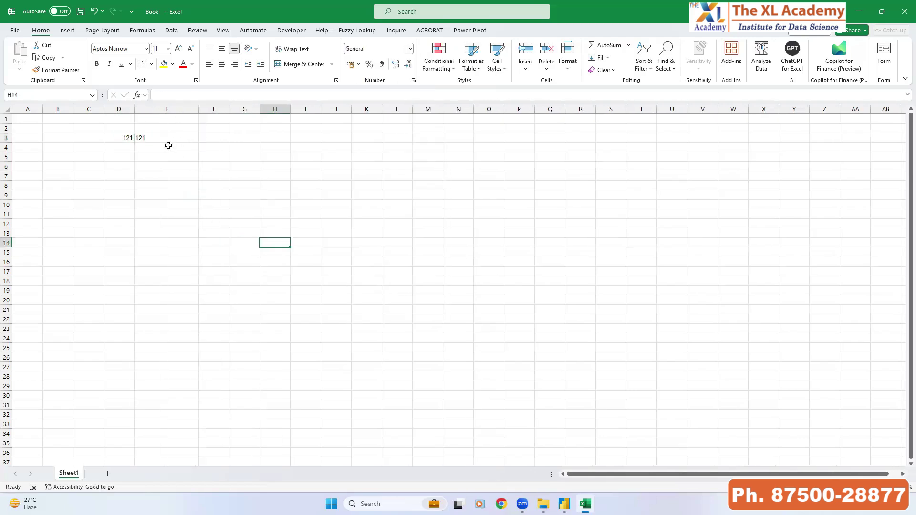
left_click_drag(134, 109, 180, 110)
left_click(234, 241)
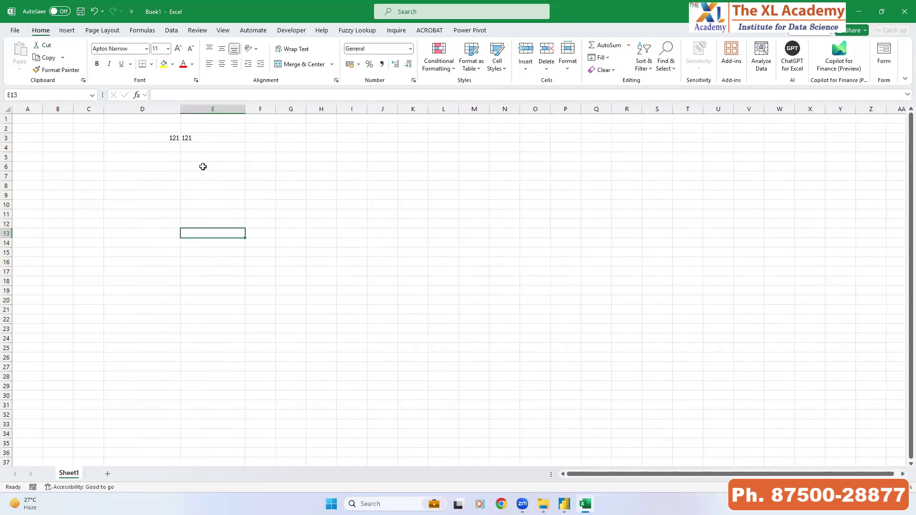
left_click(201, 139)
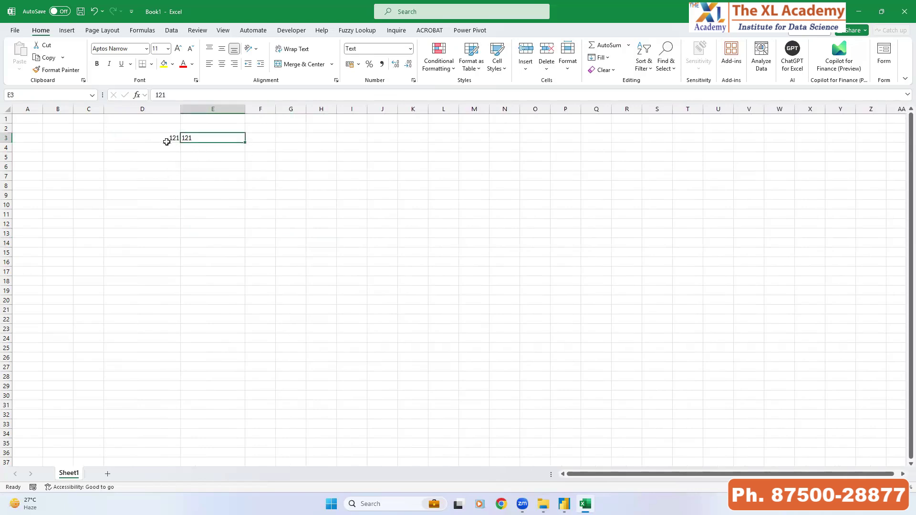
left_click(146, 141)
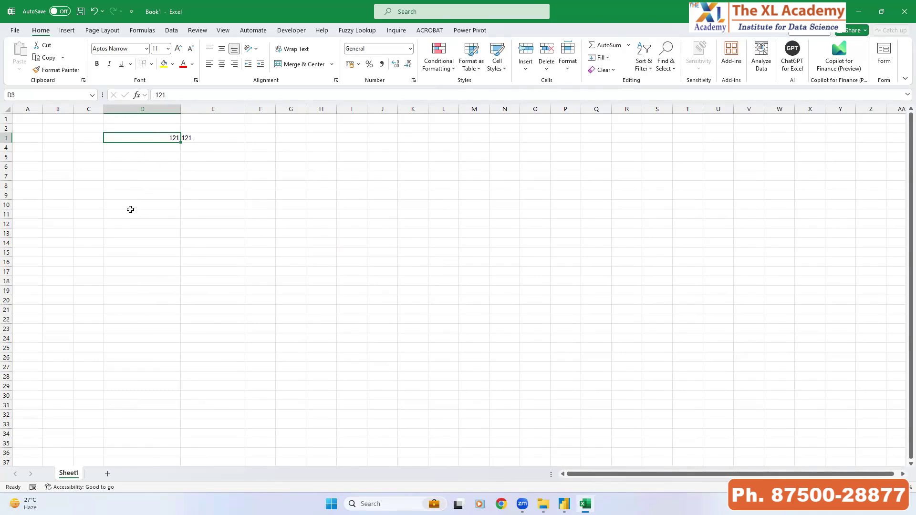
left_click(903, 14)
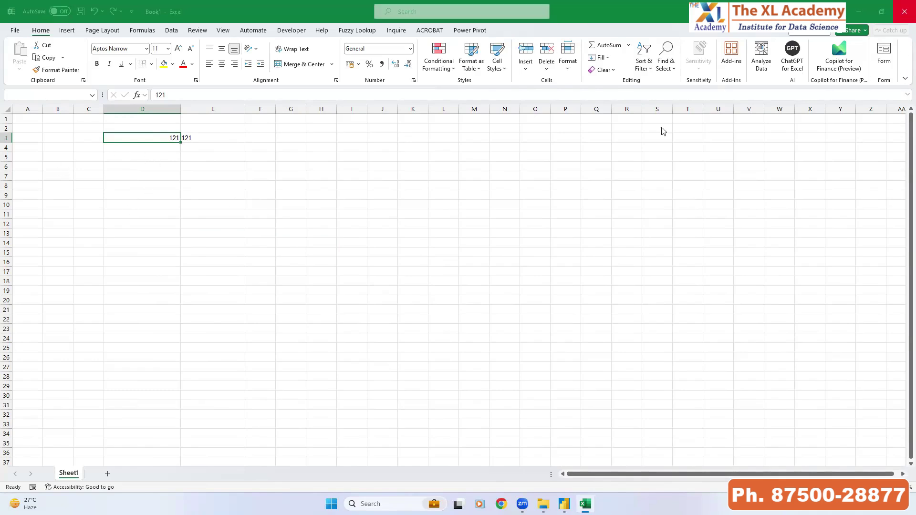
left_click(494, 362)
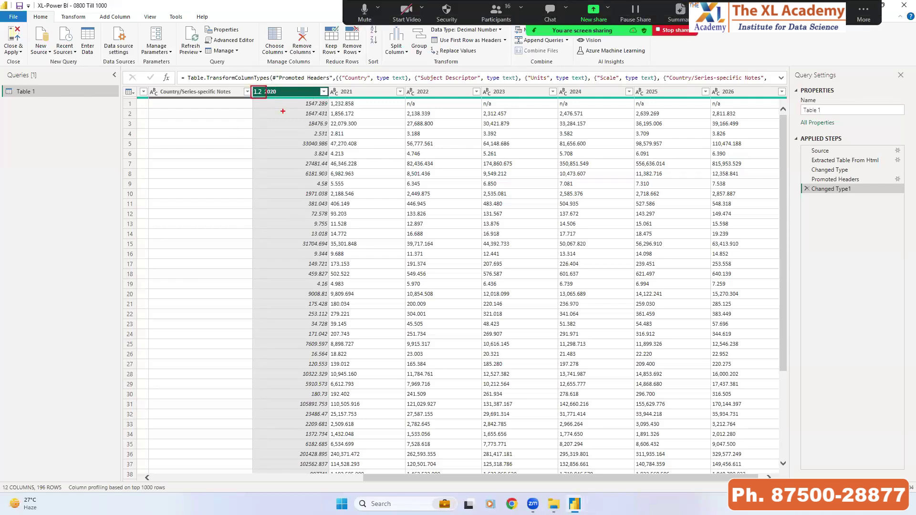
Apply the query changes to the model without closing the query editor, and switch to the report window
left_click(14, 50)
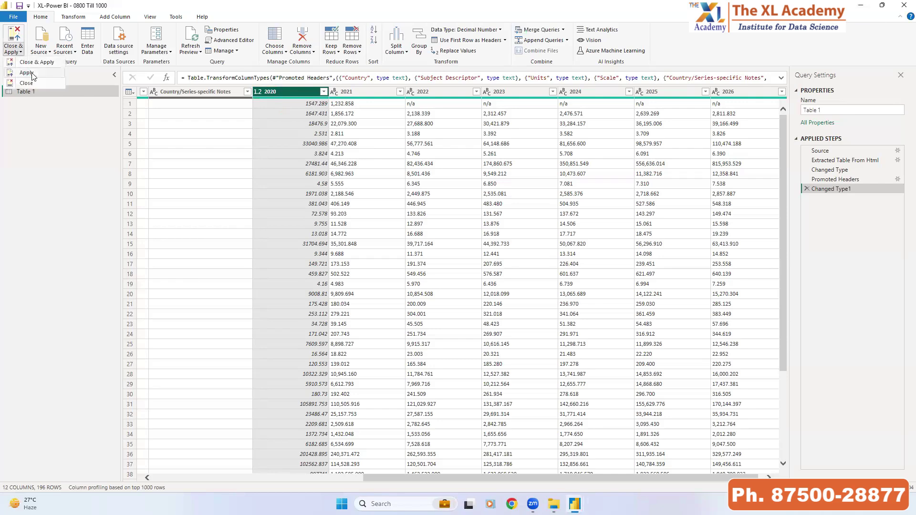
left_click(27, 73)
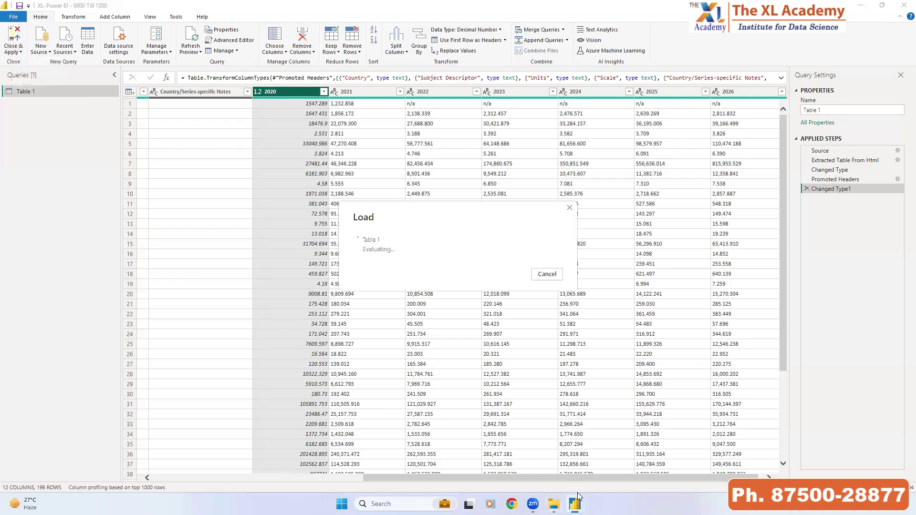
mouse_move(575, 504)
left_click(467, 467)
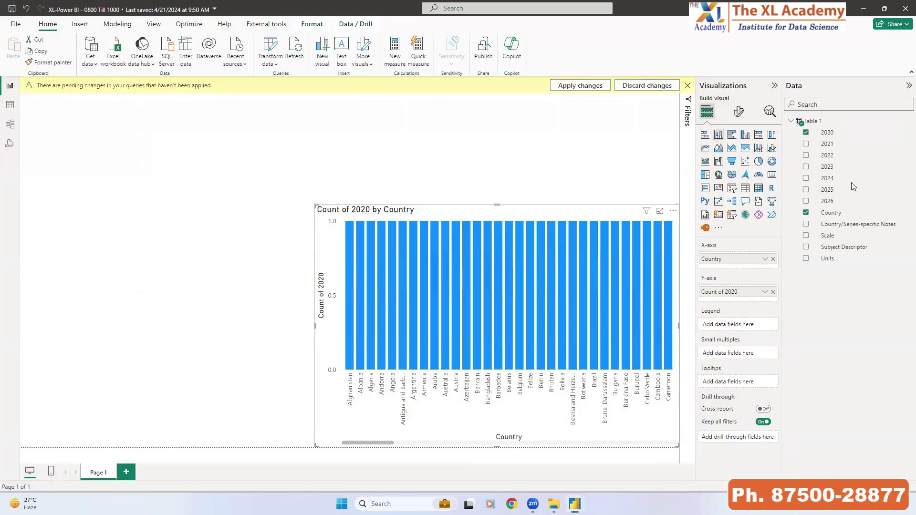
Apply the pending query changes to the report and enlarge the column chart up to the top of the page
left_click(583, 88)
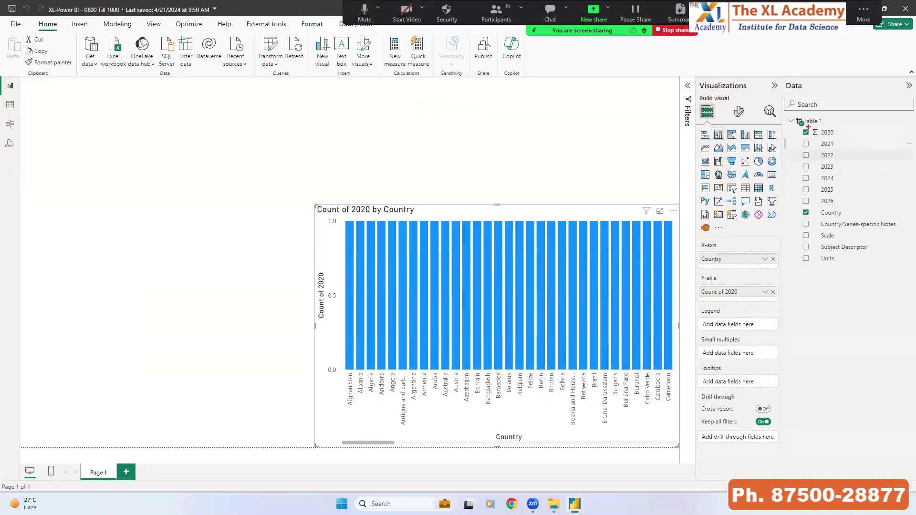
left_click_drag(811, 127, 841, 141)
left_click_drag(811, 128, 820, 142)
key("Escape")
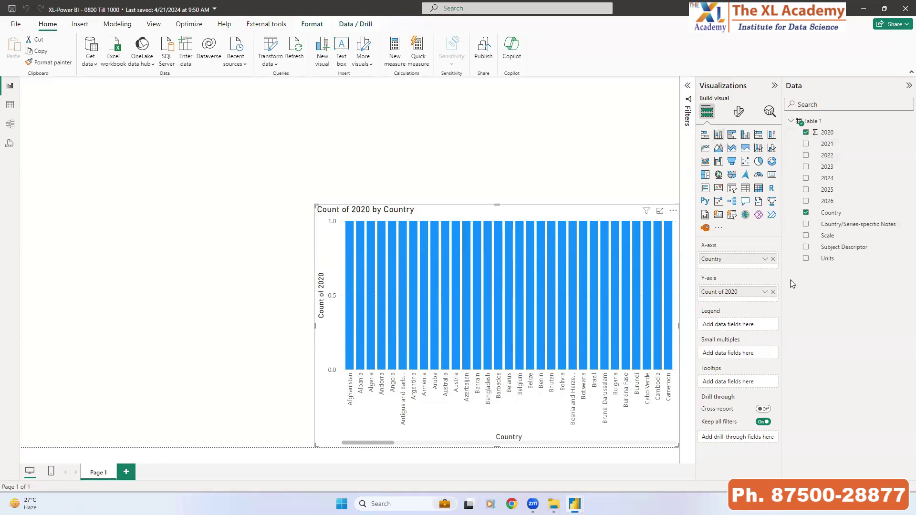
mouse_move(332, 212)
left_mouse_down()
mouse_move(701, 282)
mouse_move(684, 428)
left_mouse_up()
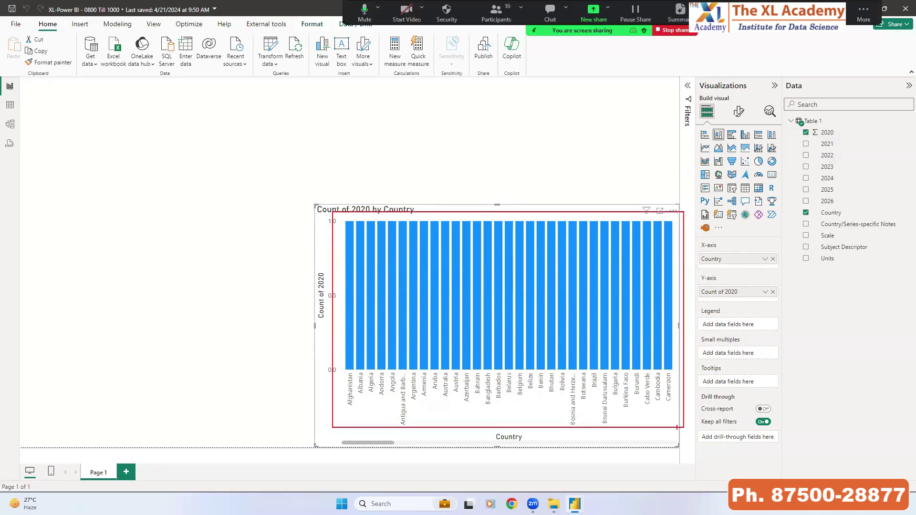
mouse_move(314, 207)
left_mouse_down()
mouse_move(313, 117)
mouse_move(227, 114)
left_mouse_up()
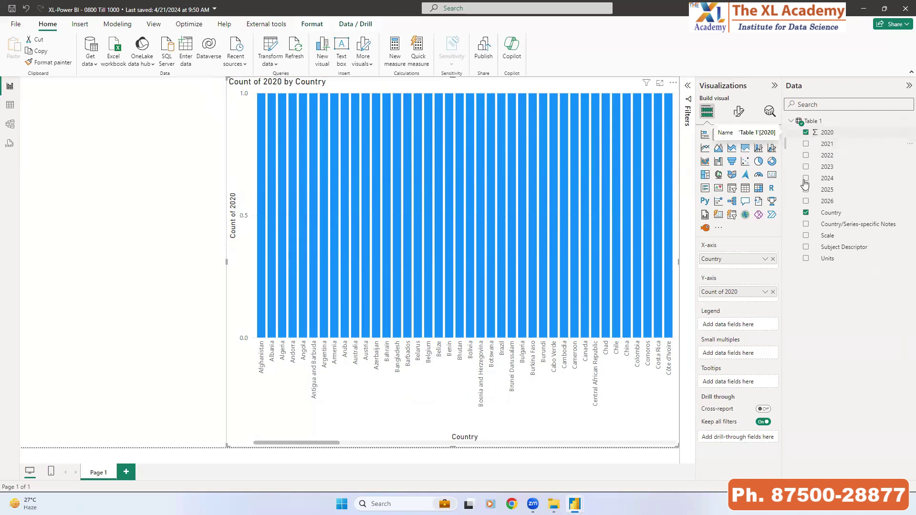
Change the aggregation of the 2020 field on the chart's Y-axis to Sum
left_click(765, 293)
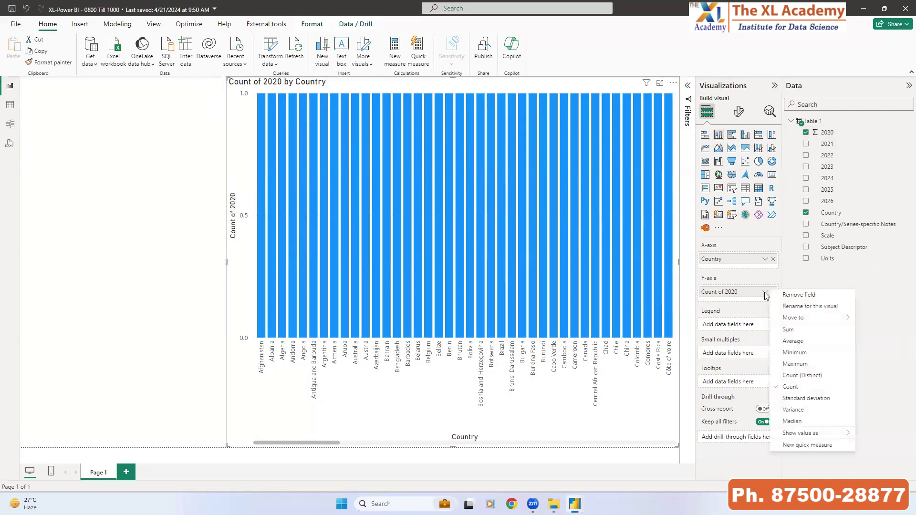
left_click_drag(773, 321, 853, 436)
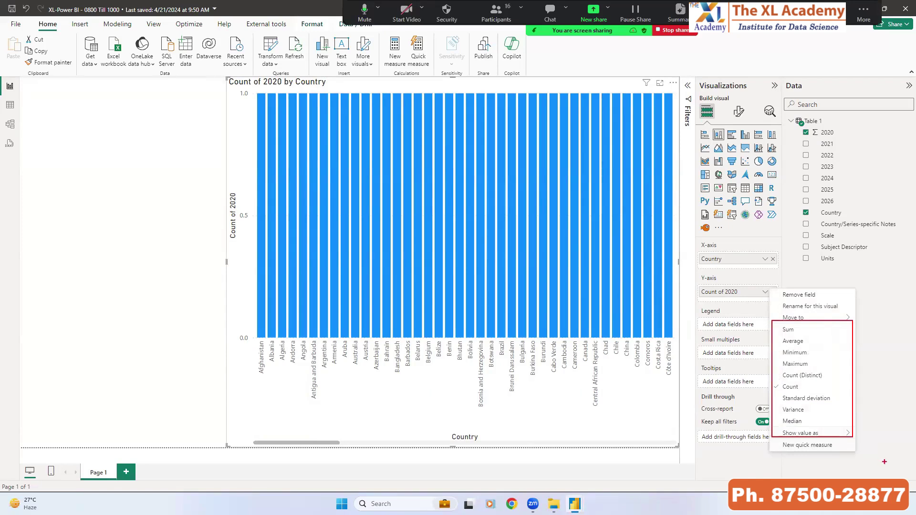
mouse_move(821, 323)
left_mouse_down()
mouse_move(805, 330)
mouse_move(811, 340)
left_mouse_up()
left_click(788, 330)
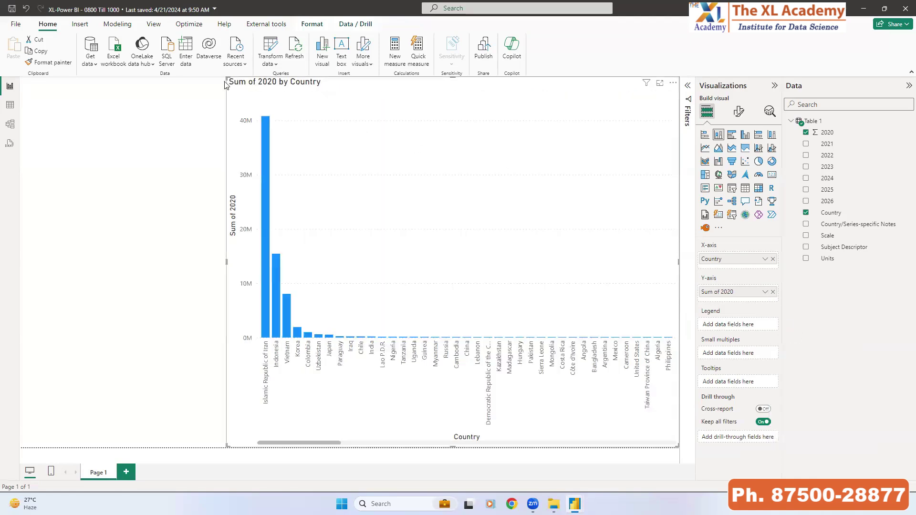
Resize the Sum of 2020 by Country chart to the page's full height and roughly the right half of its width
left_click_drag(227, 77, 440, 238)
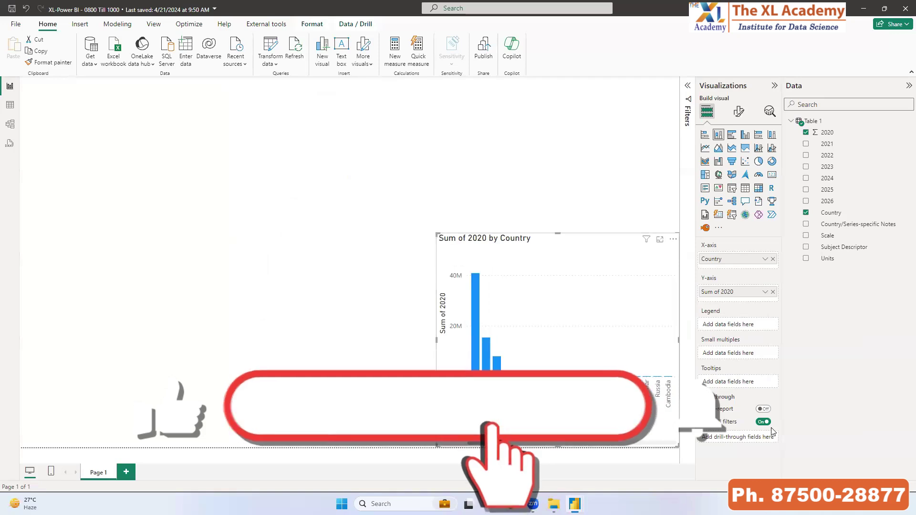
left_click_drag(437, 235, 2, 221)
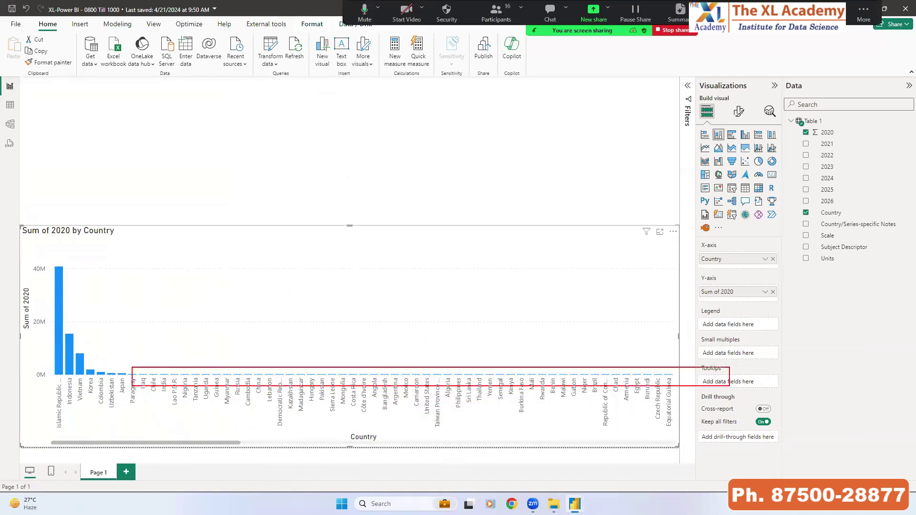
left_click_drag(691, 383, 683, 385)
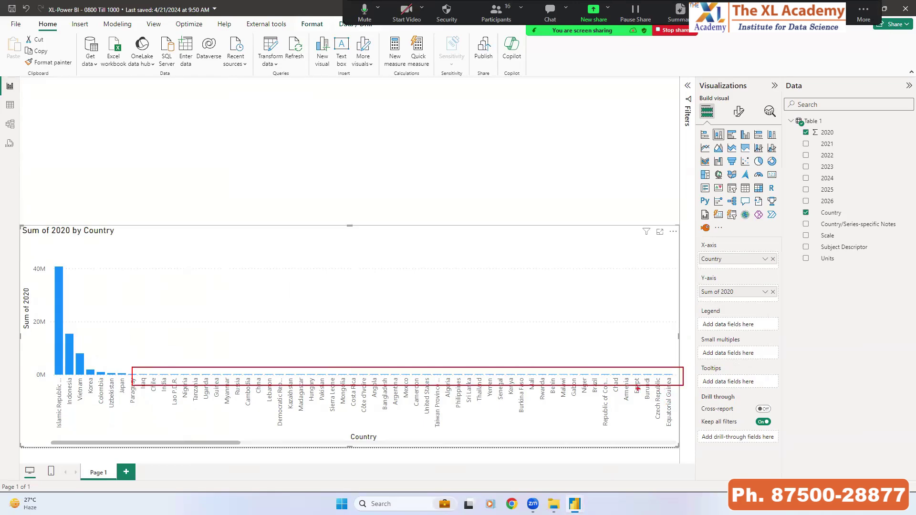
left_click_drag(20, 225, 127, 244)
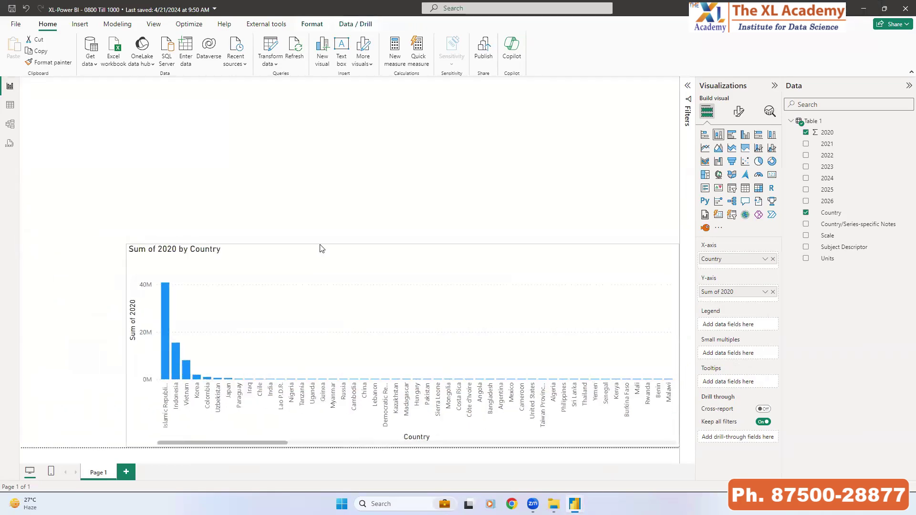
left_click_drag(322, 249, 354, 245)
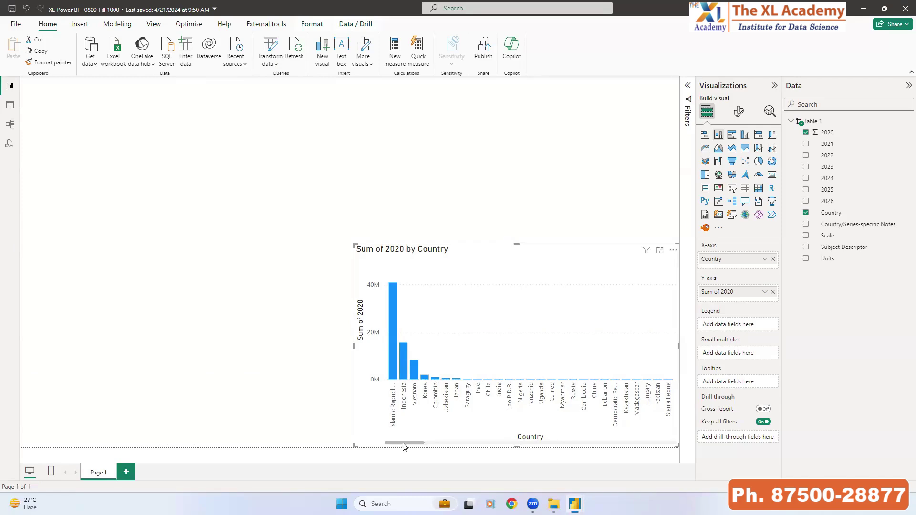
left_click_drag(403, 444, 265, 451)
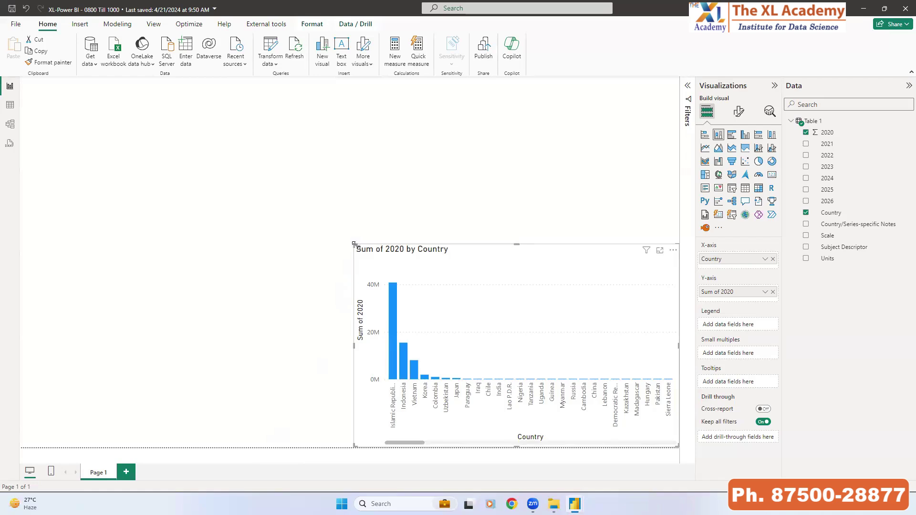
left_click_drag(355, 245, 361, 236)
left_click_drag(386, 178, 327, 77)
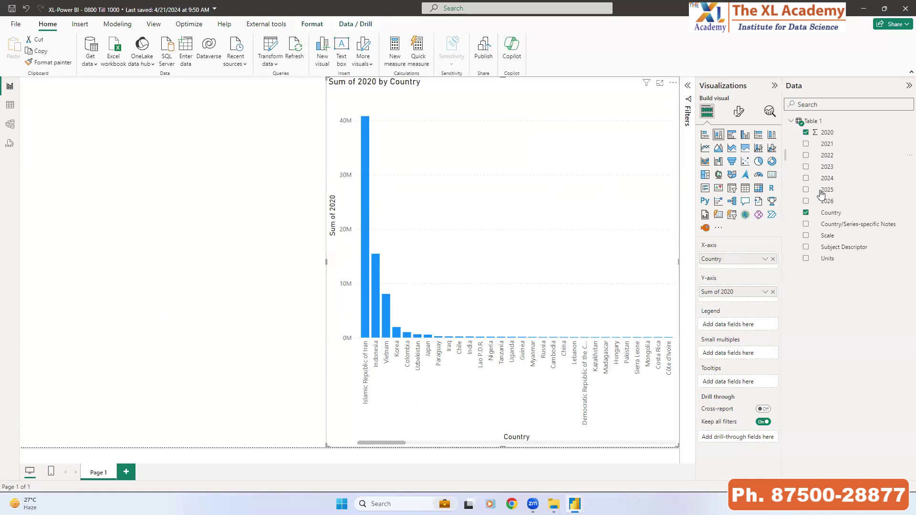
Switch to Excel and create a blank workbook
left_click_drag(808, 127, 845, 210)
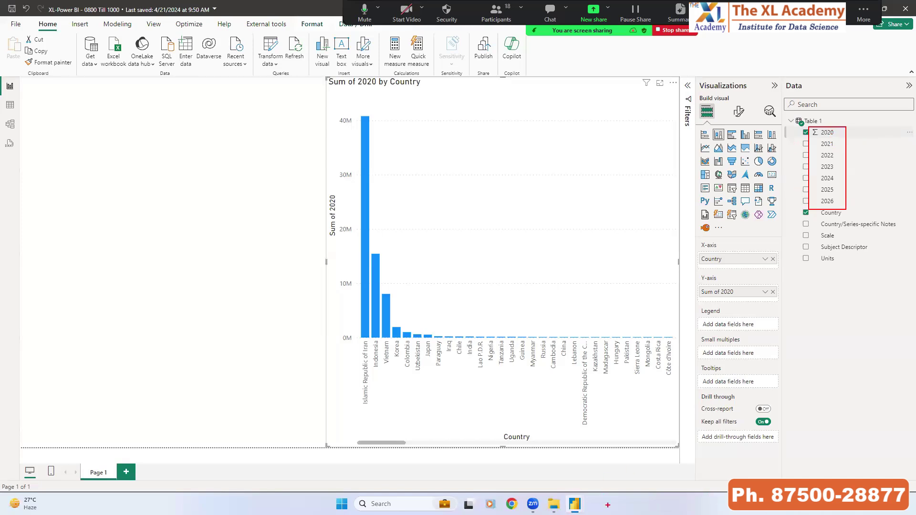
key("Escape")
left_click(401, 504)
type("ex")
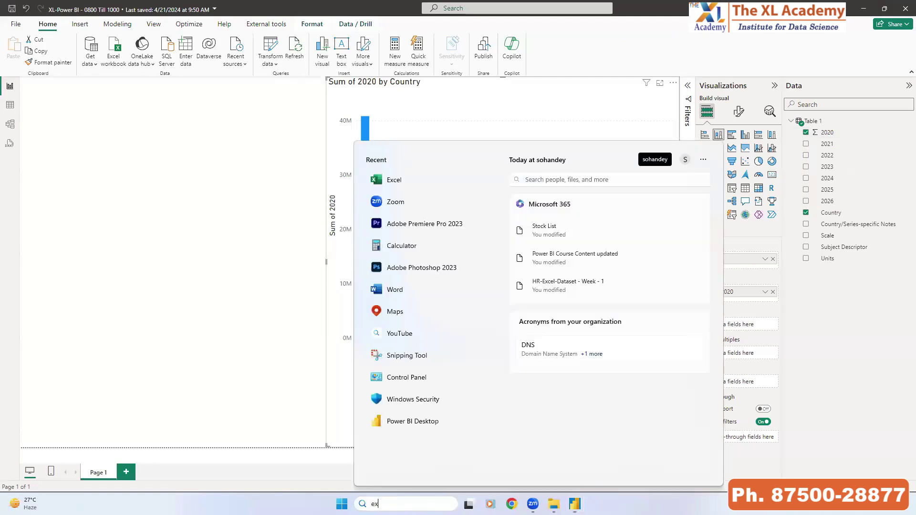
type("cel")
key("Return")
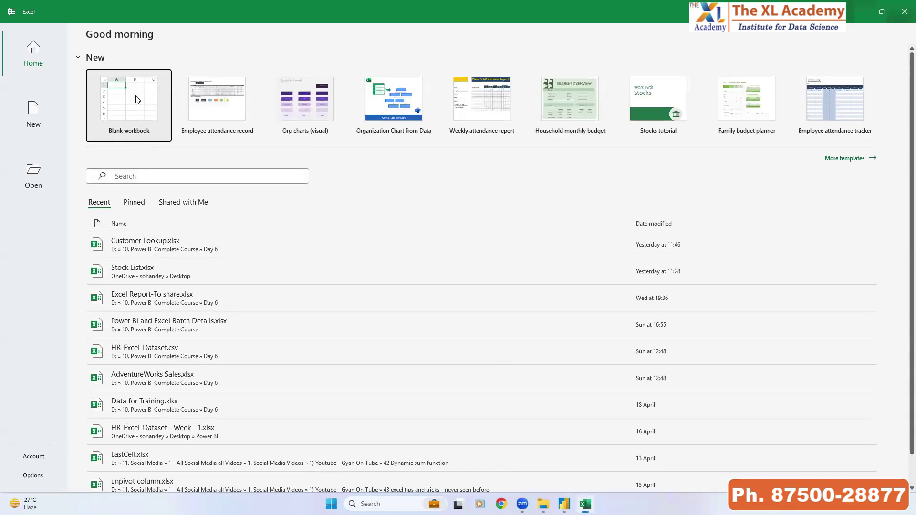
left_click(136, 98)
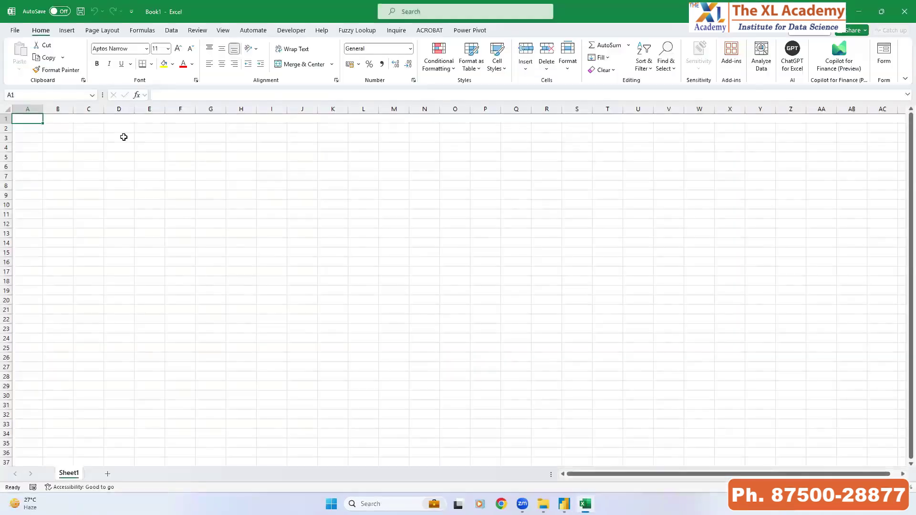
Enter 121 in cell D3 and abc in cell E3 of the blank sheet
left_click(123, 137)
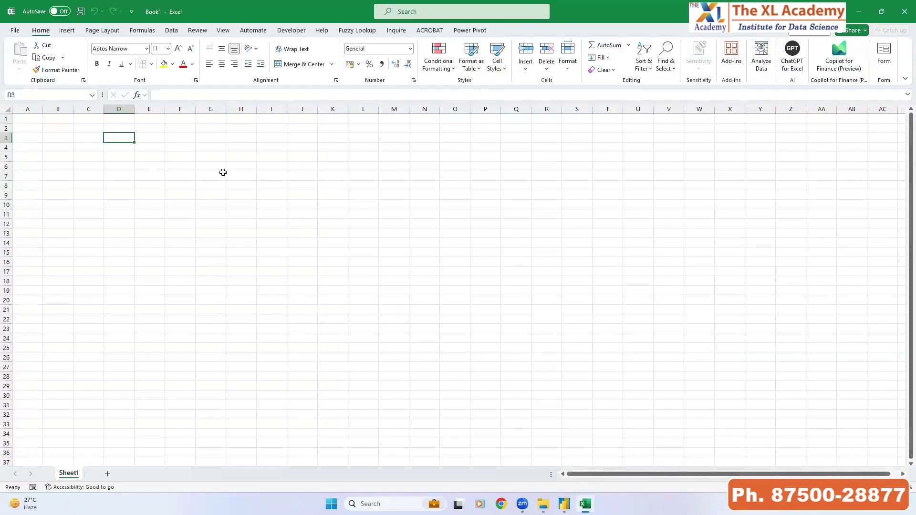
type("121")
key("Tab")
type("abc")
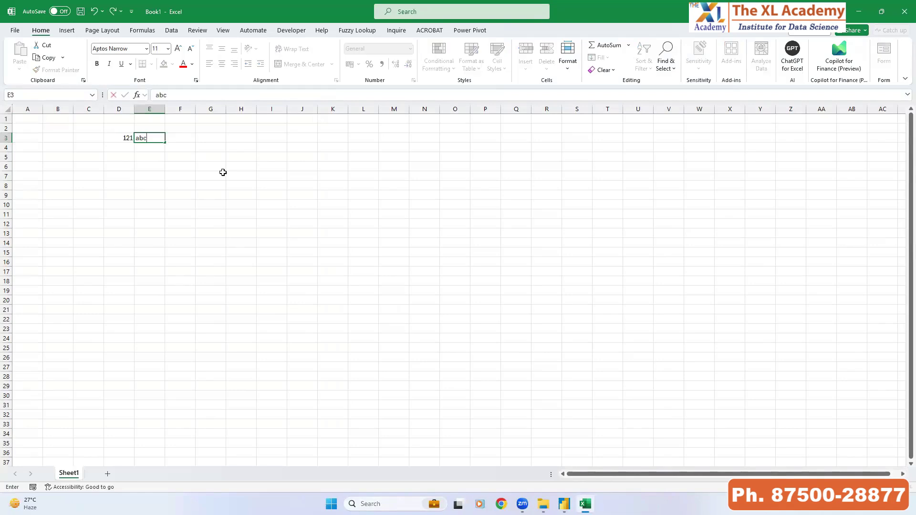
key("Tab")
key("Left")
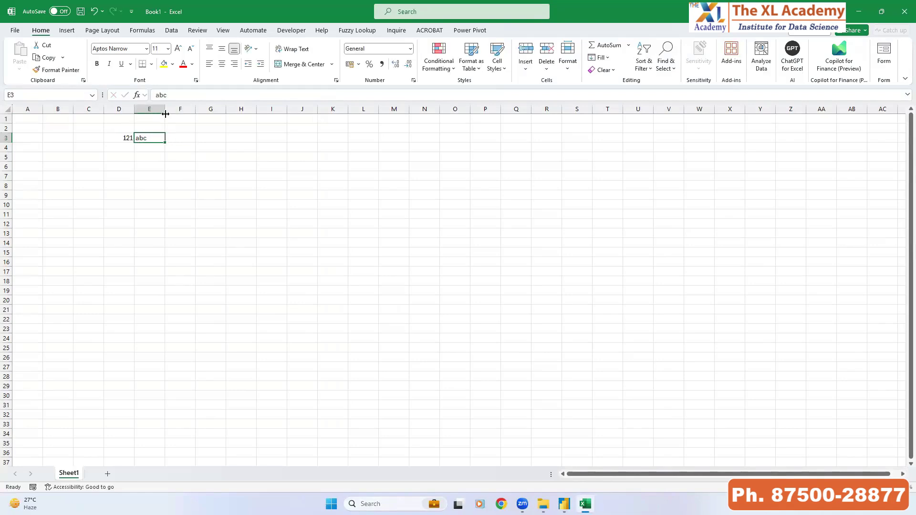
Widen columns D and E to make the alignment of the two entries easier to compare
left_click_drag(166, 114, 215, 114)
mouse_move(135, 110)
left_mouse_down()
mouse_move(165, 109)
mouse_move(165, 148)
left_mouse_up()
left_click(174, 176)
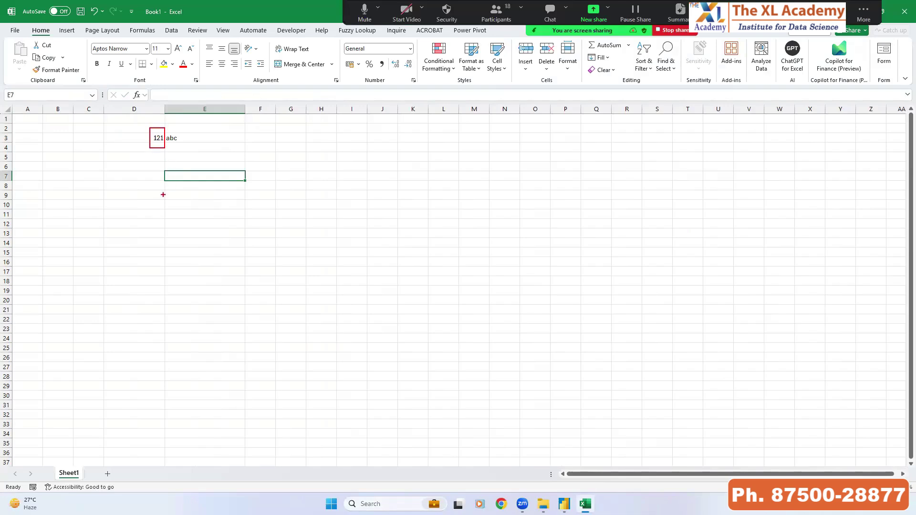
left_click_drag(172, 188, 155, 149)
Format the number in cell D3 as Text
left_click(157, 138)
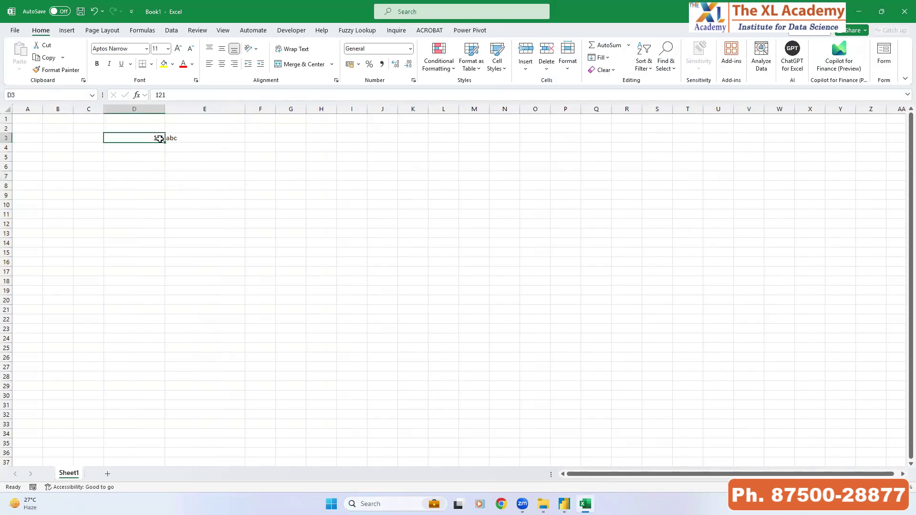
left_click(410, 49)
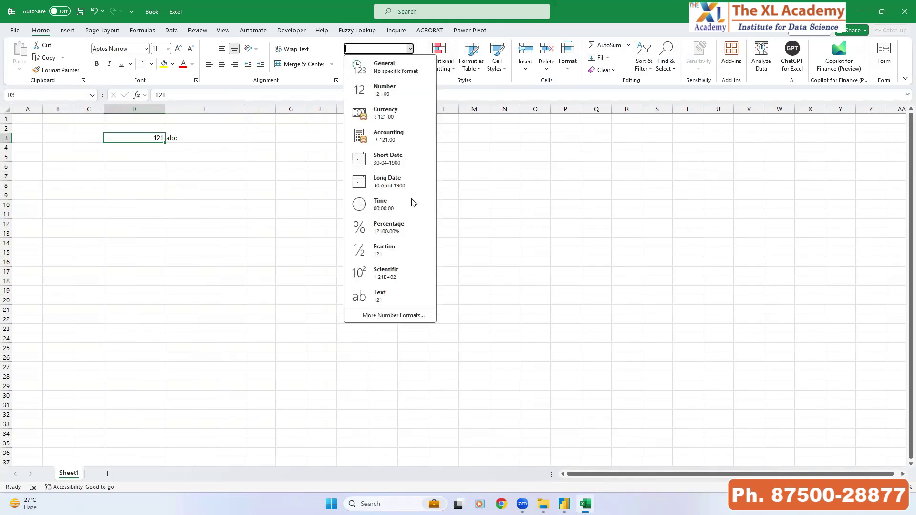
left_click(405, 296)
left_click(136, 156)
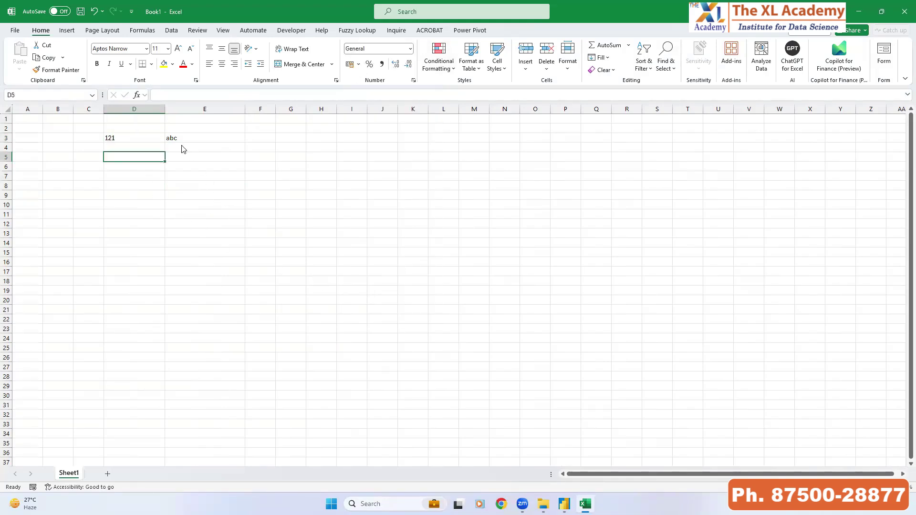
Examine the alignment and number format of the text entry in cell E3
left_click_drag(165, 133, 186, 144)
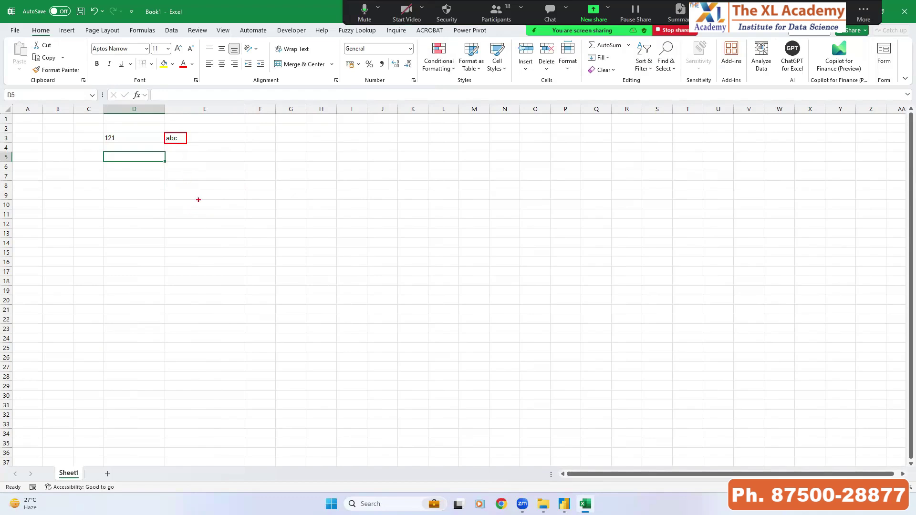
left_click(172, 137)
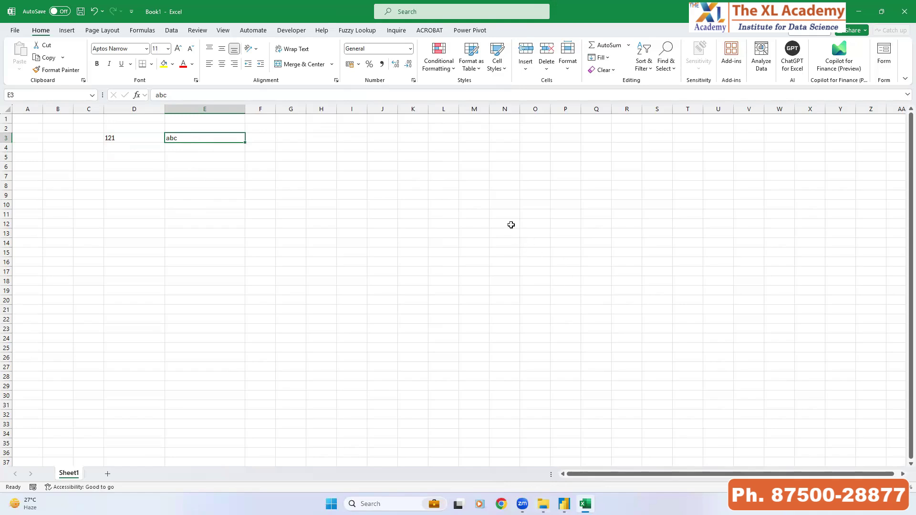
left_click(297, 141)
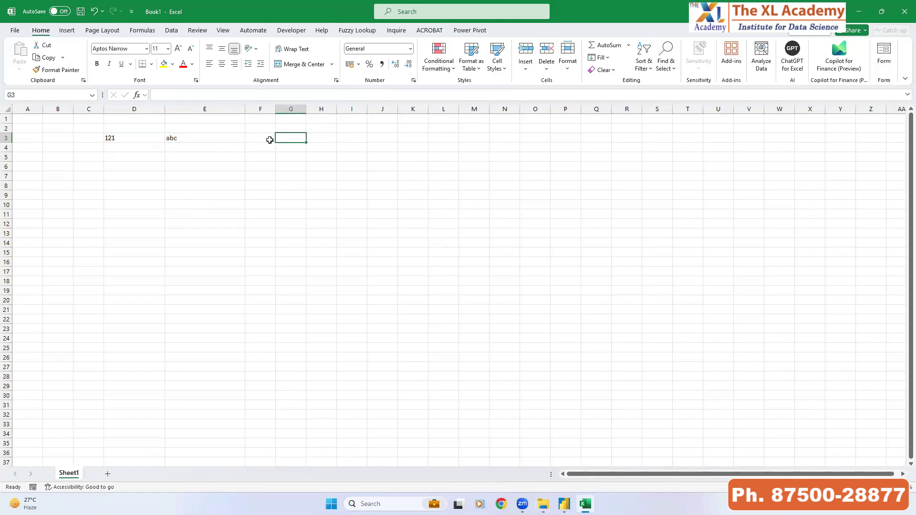
left_click(204, 138)
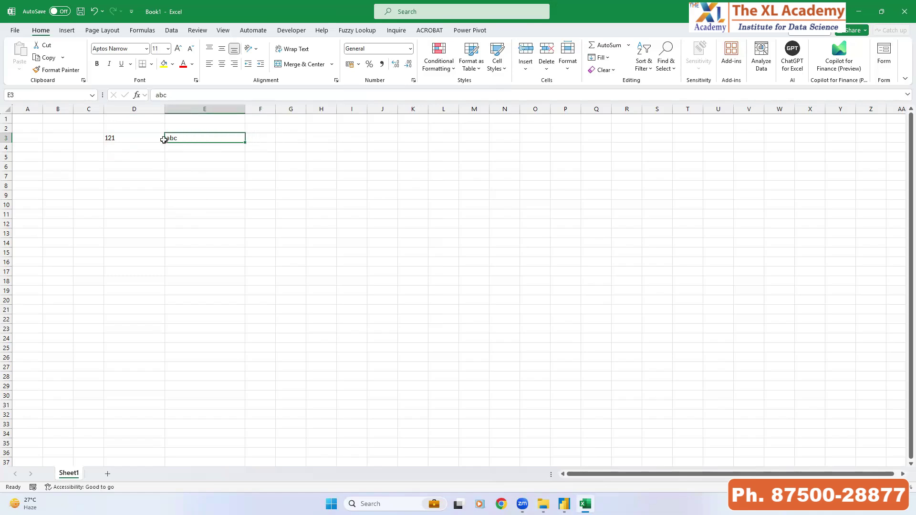
left_click(557, 41)
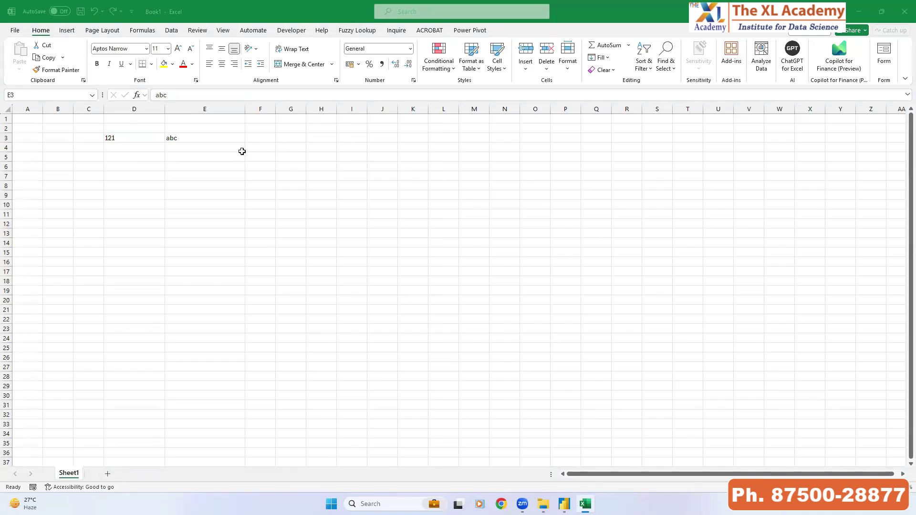
left_click(216, 140)
key("ctrl+2")
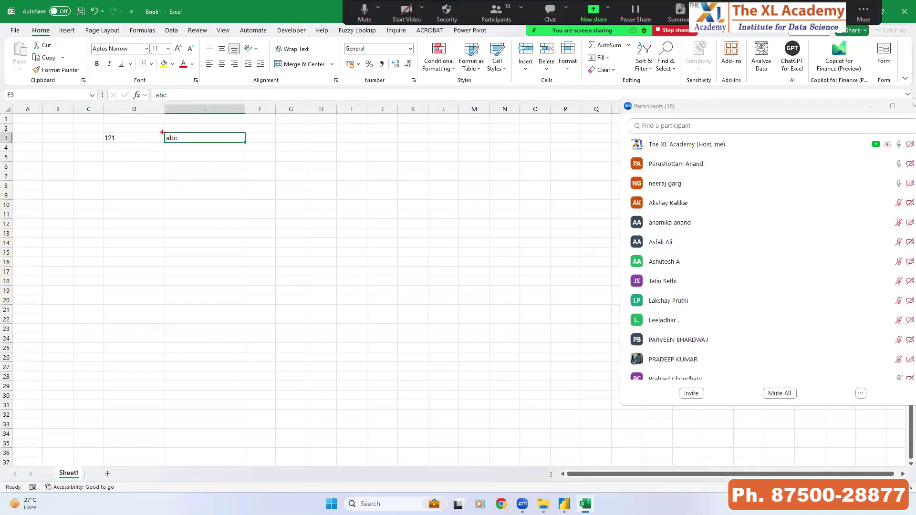
Replace the text in cell E3 with a person's first name, and check the number formats of E3 and D3
left_click_drag(163, 132, 188, 143)
key("Escape")
double_click(187, 138)
left_click_drag(186, 138, 137, 134)
key("BackSpace")
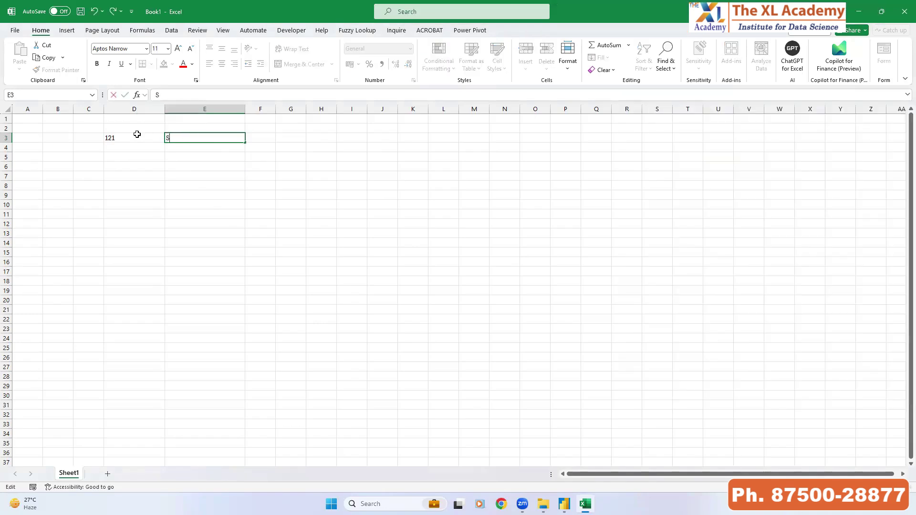
type("Sohan")
key("Return")
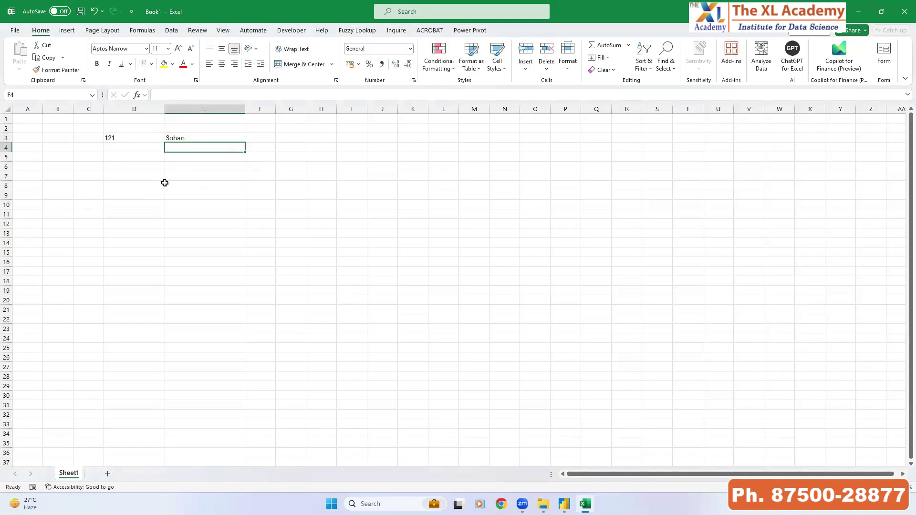
left_click(191, 138)
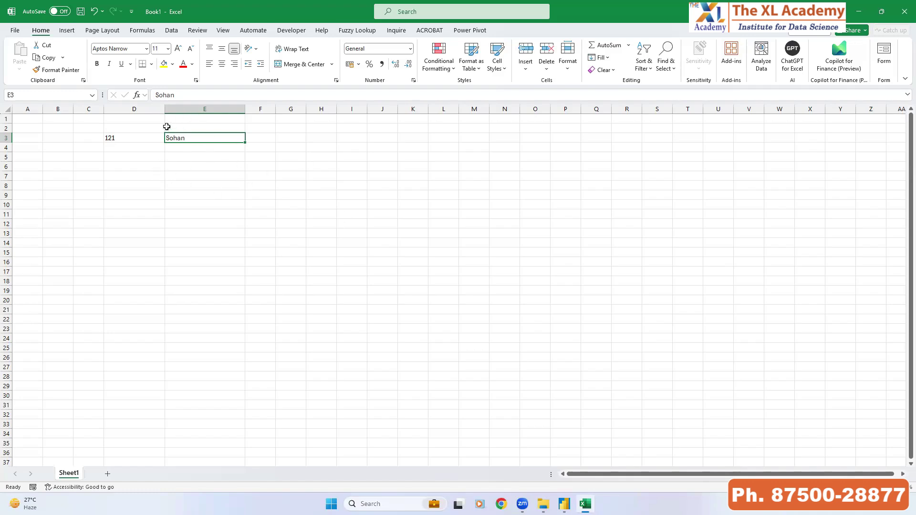
left_click(119, 138)
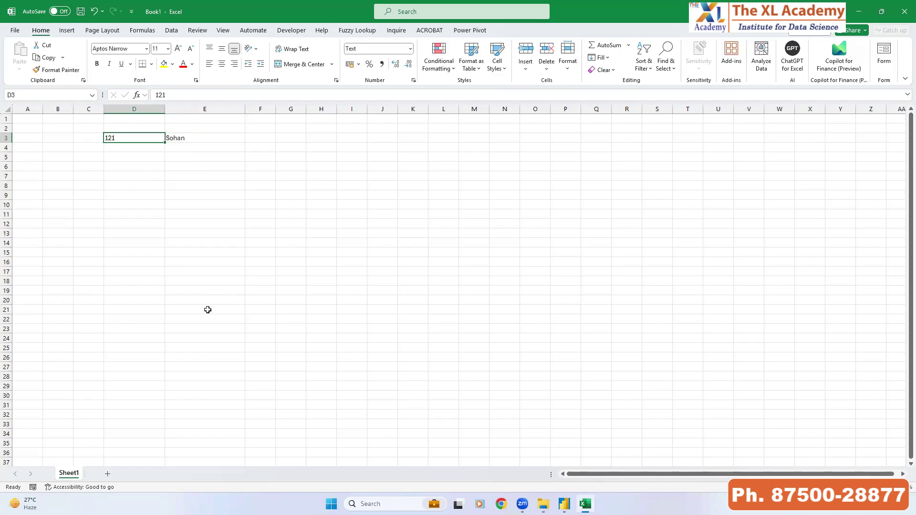
Compare the number formats and alignment of cells D3 and E3
left_click(117, 146)
left_click(118, 139)
left_click(189, 138)
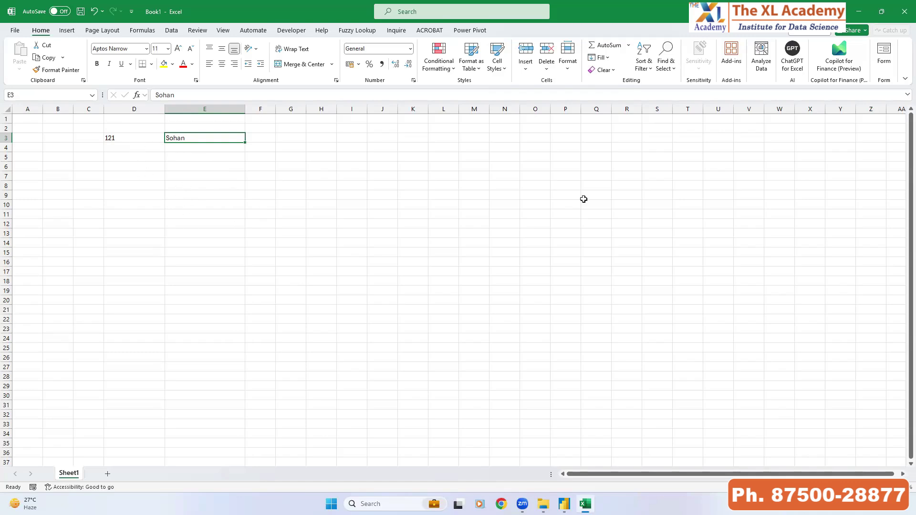
Close the practice Excel workbook without saving it and switch to the Power Query Editor showing Table 1
left_click(904, 11)
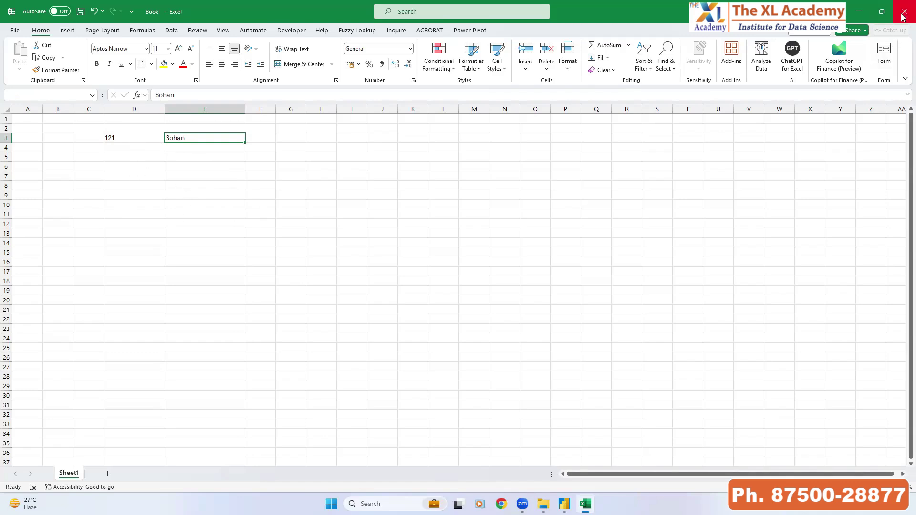
left_click(493, 362)
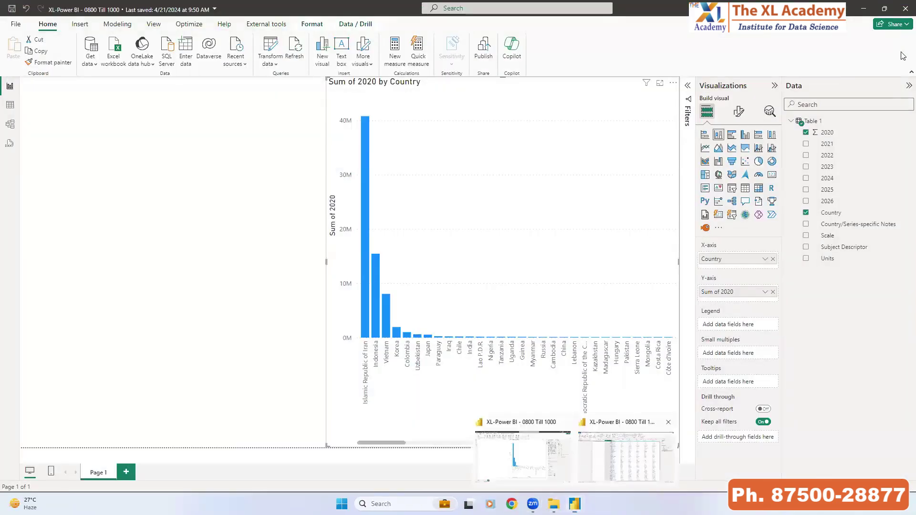
key("alt+Tab")
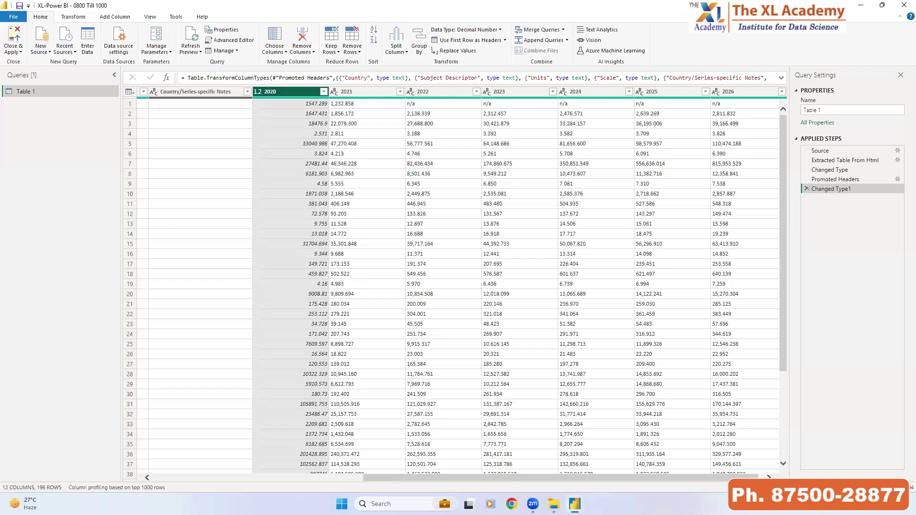
Examine the data types of columns 2020 to 2026 and the n/a entries mixed with numbers in column 2022
mouse_move(252, 82)
left_mouse_down()
mouse_move(467, 97)
mouse_move(783, 100)
left_mouse_up()
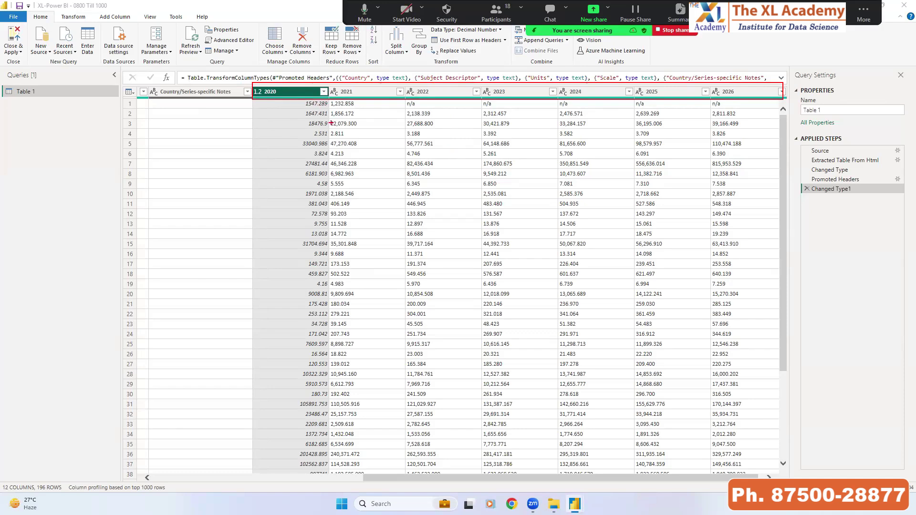
key("Escape")
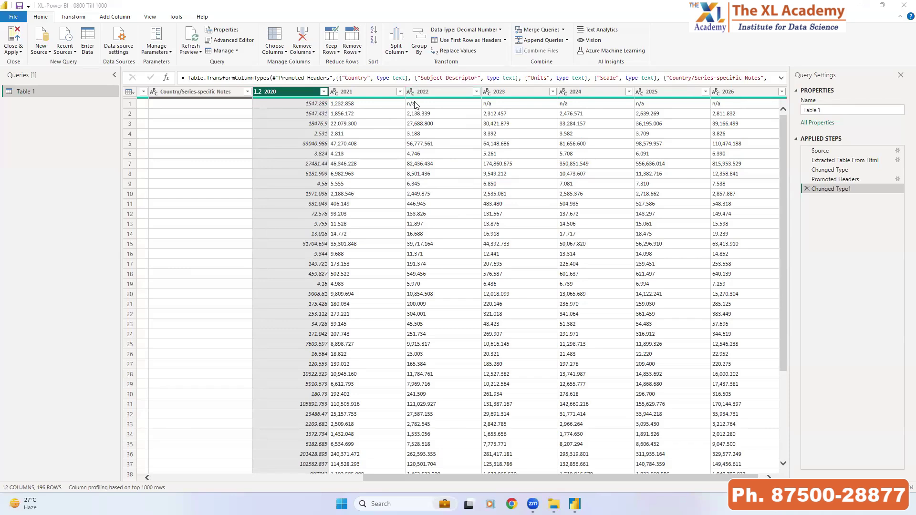
mouse_move(403, 98)
left_mouse_down()
mouse_move(490, 112)
mouse_move(775, 109)
left_mouse_up()
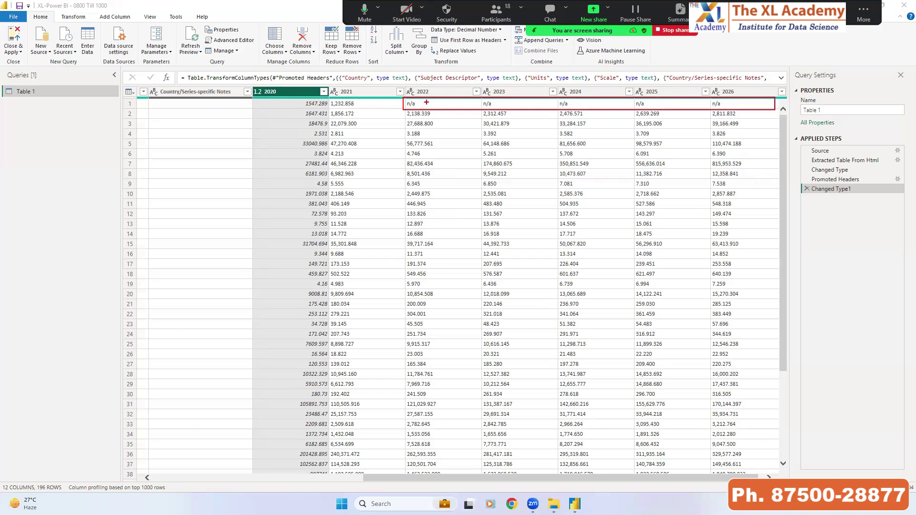
mouse_move(447, 88)
left_mouse_down()
mouse_move(428, 101)
mouse_move(443, 116)
left_mouse_up()
mouse_move(403, 98)
left_mouse_down()
mouse_move(413, 109)
mouse_move(431, 331)
mouse_move(458, 471)
left_mouse_up()
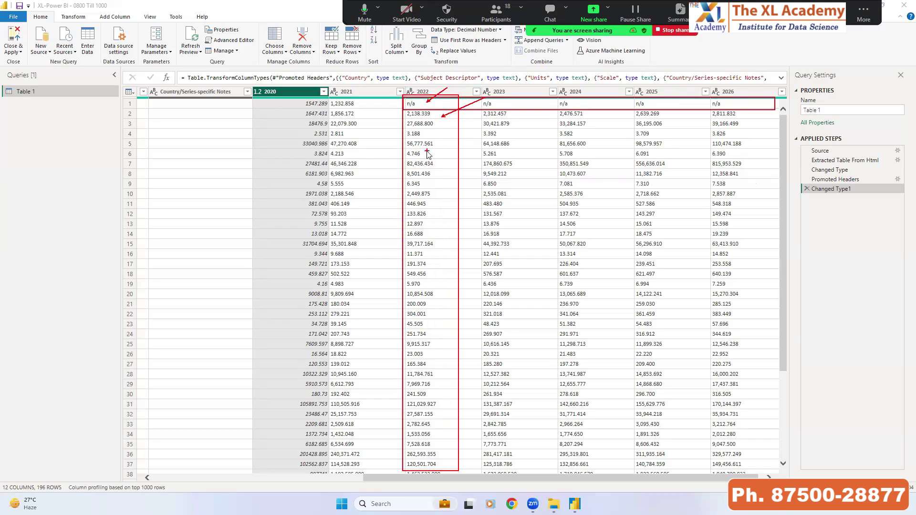
key("Escape")
Change the 2022 column's data type to Decimal Number, replacing the current type conversion
left_click(413, 95)
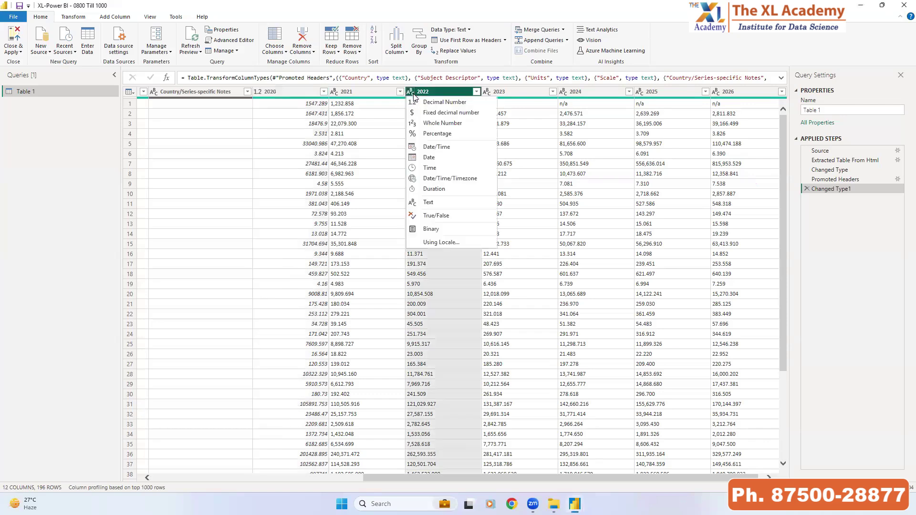
left_click(429, 207)
left_click(474, 271)
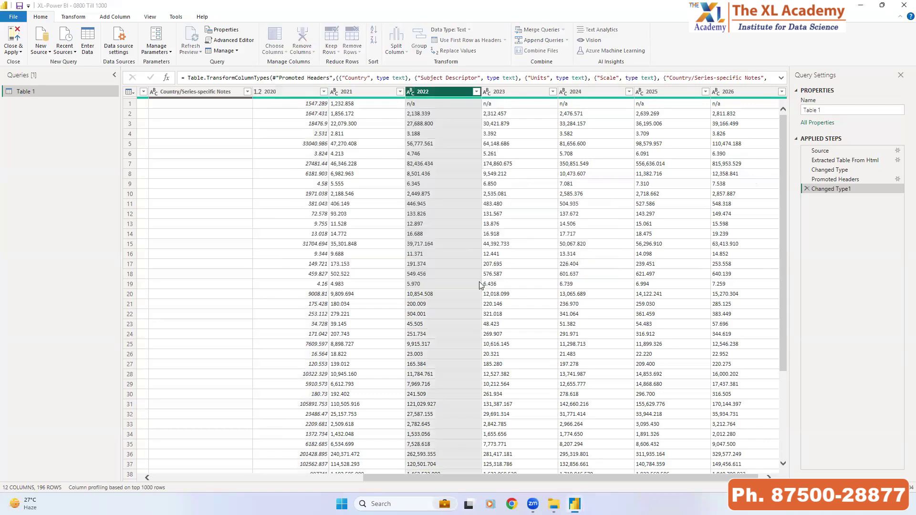
key("ctrl+2")
left_click_drag(399, 97, 440, 113)
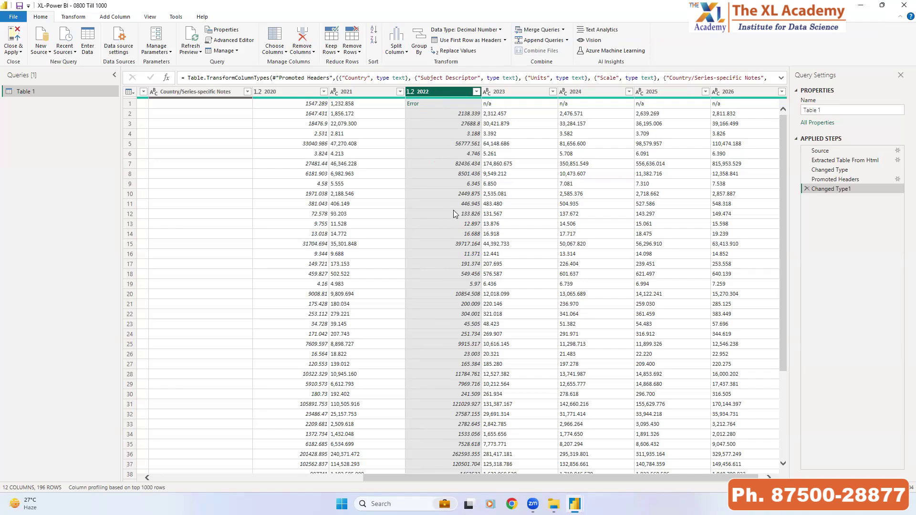
Look through the rows of Table 1 for conversion errors in the 2020 and 2022 columns
scroll(454, 213, "down", 4)
scroll(453, 213, "down", 9)
scroll(454, 220, "up", 2)
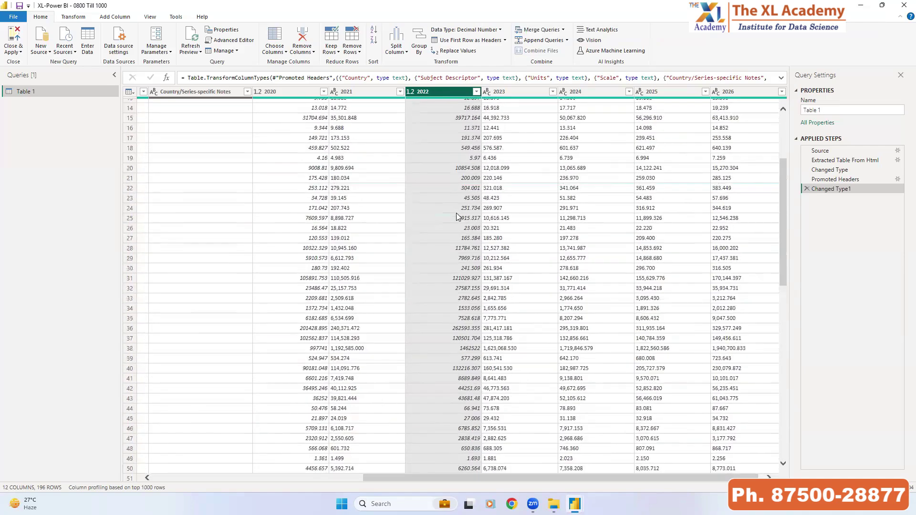
scroll(449, 239, "down", 2)
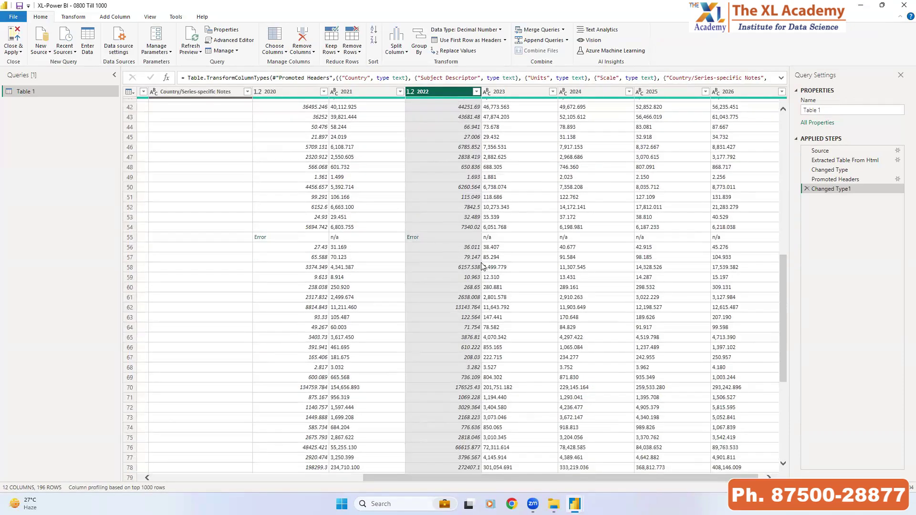
scroll(476, 234, "up", 7)
scroll(475, 216, "down", 7)
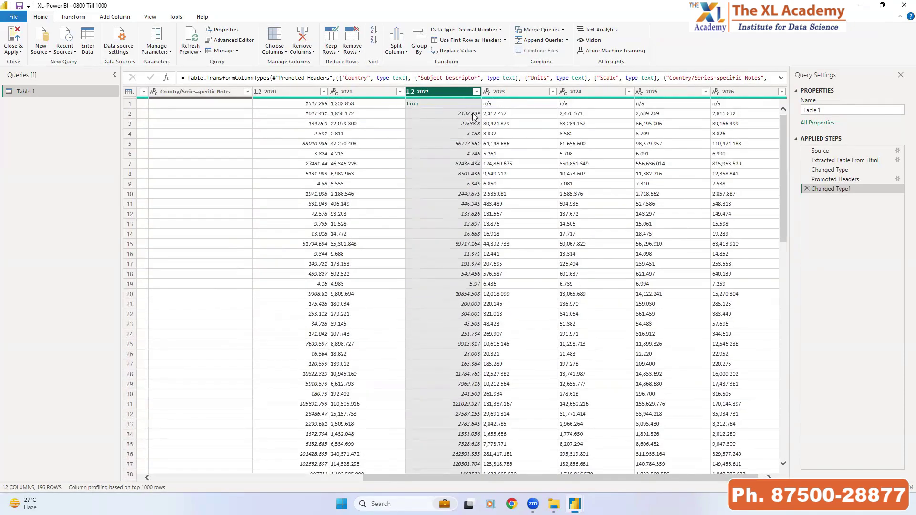
scroll(467, 189, "up", 5)
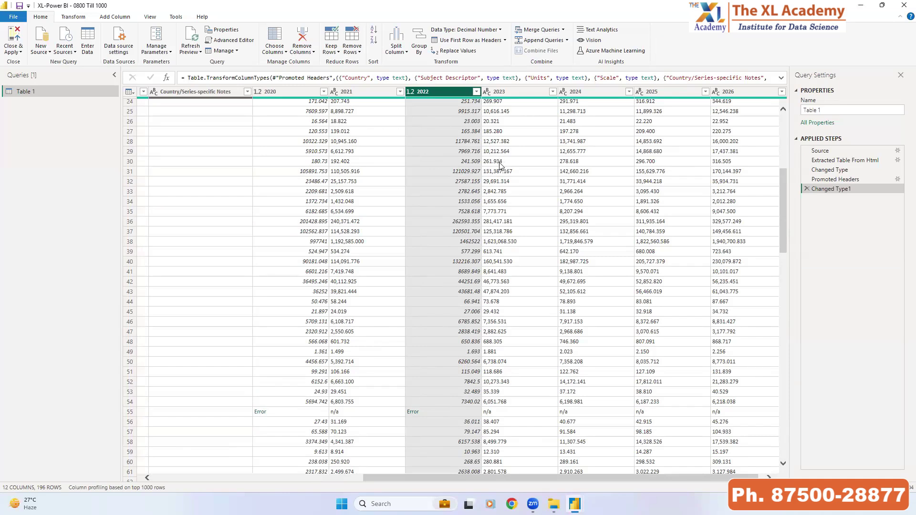
scroll(500, 164, "up", 8)
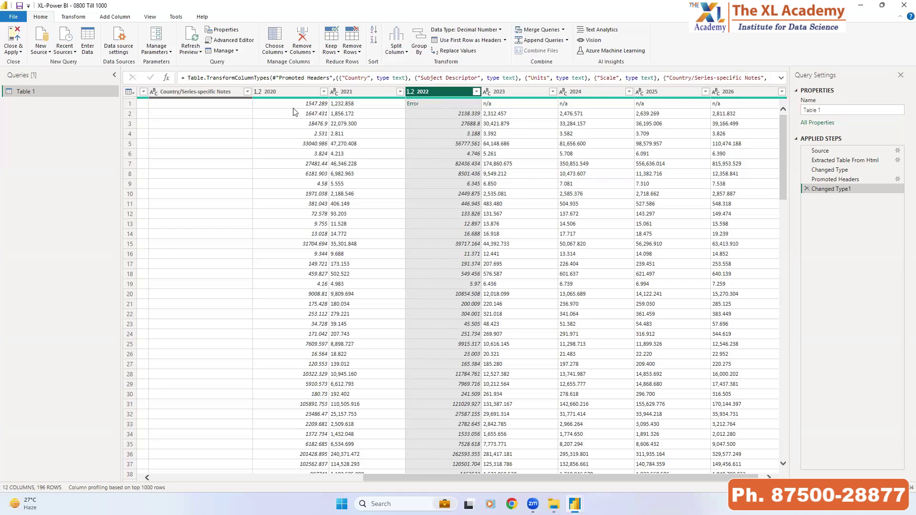
left_click_drag(560, 478, 465, 480)
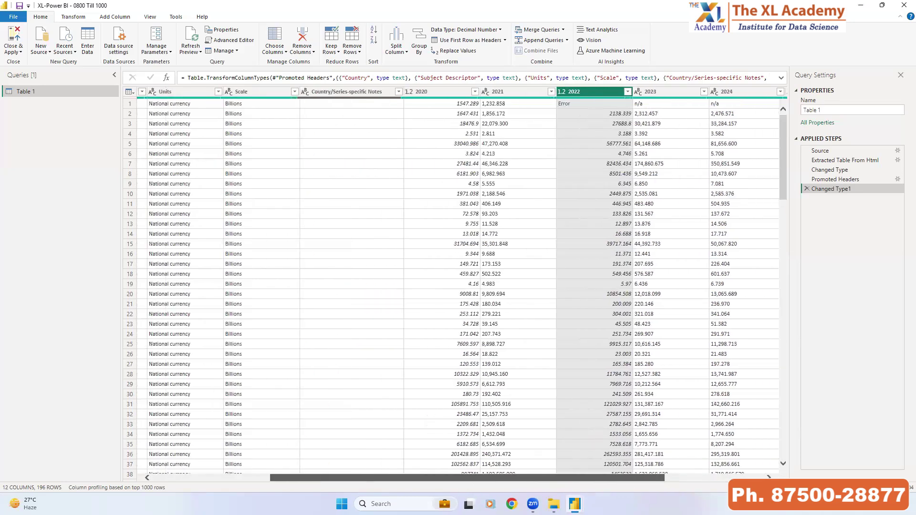
scroll(620, 286, "right", 5)
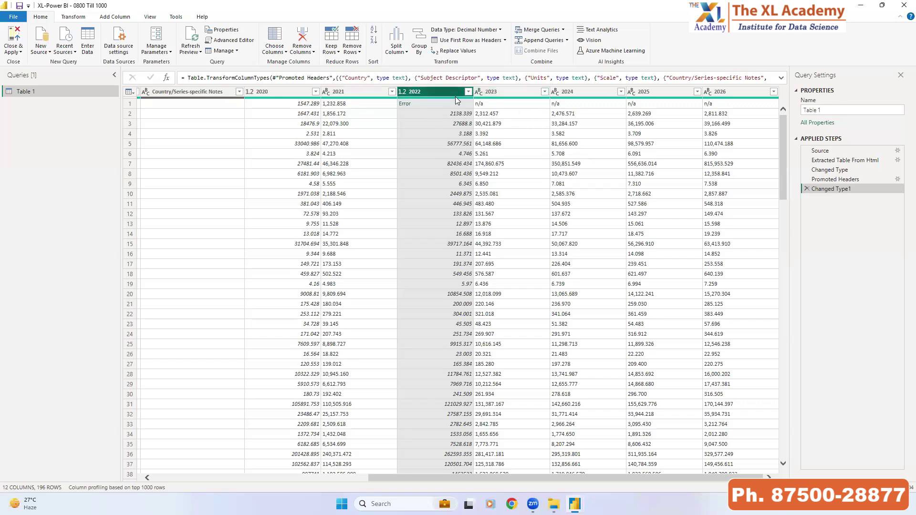
Filter the 2023 column to exclude rows containing n/a
left_click(545, 93)
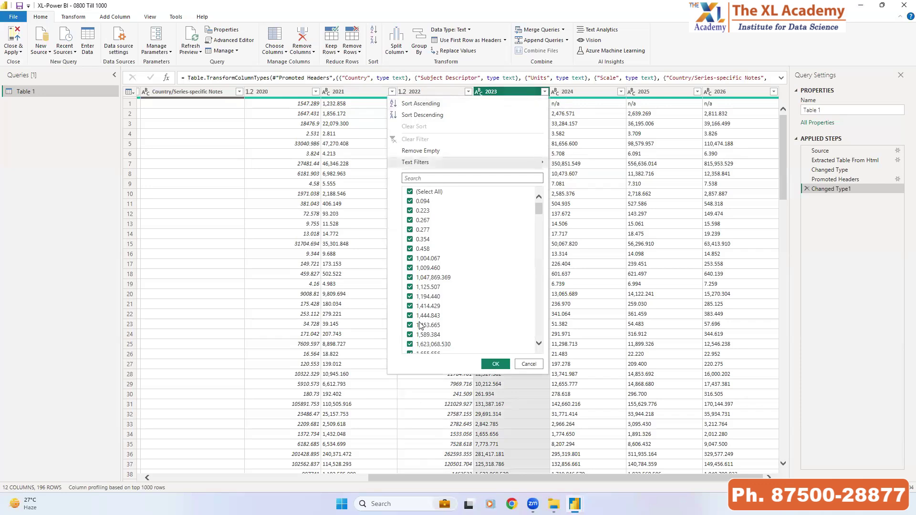
scroll(451, 267, "down", 3)
scroll(451, 268, "down", 5)
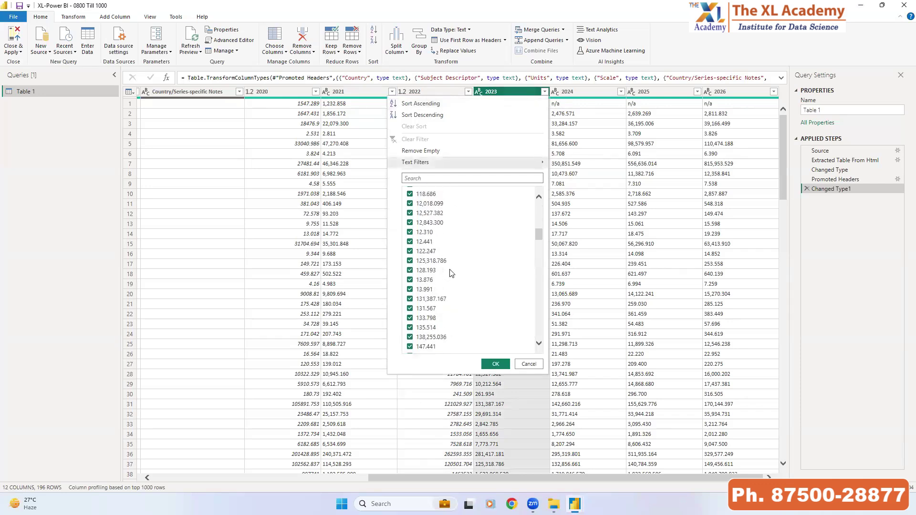
left_click_drag(540, 239, 546, 345)
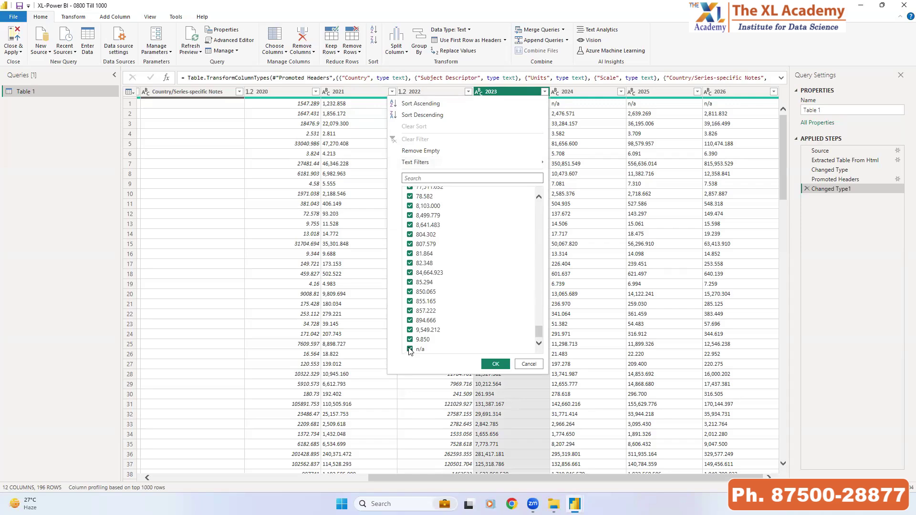
left_click(409, 350)
left_click(496, 364)
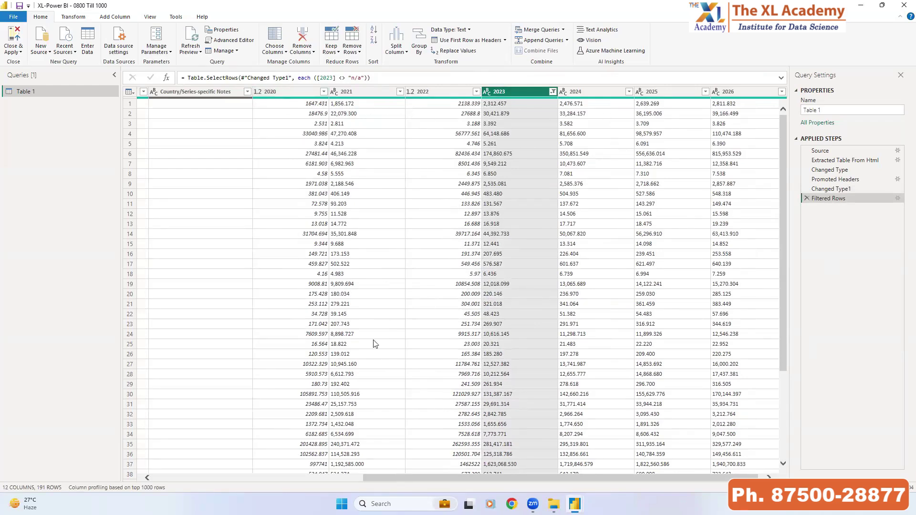
Automatically detect the data types of all the year columns from 2020 through 2026
left_click(286, 94)
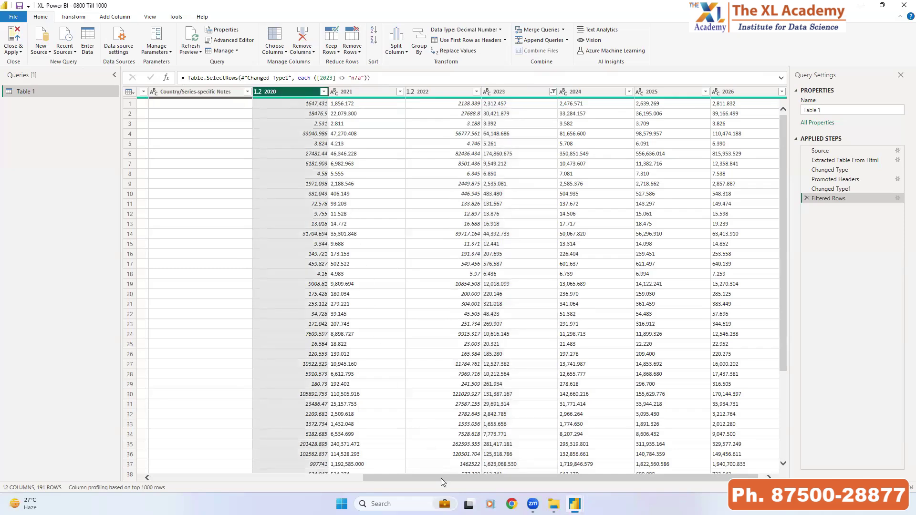
left_click_drag(443, 482, 610, 487)
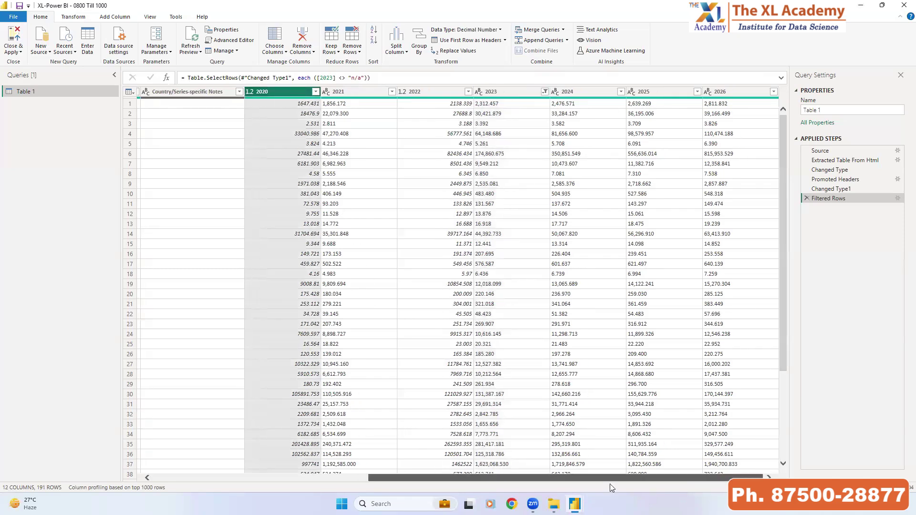
left_click(739, 92, "shift")
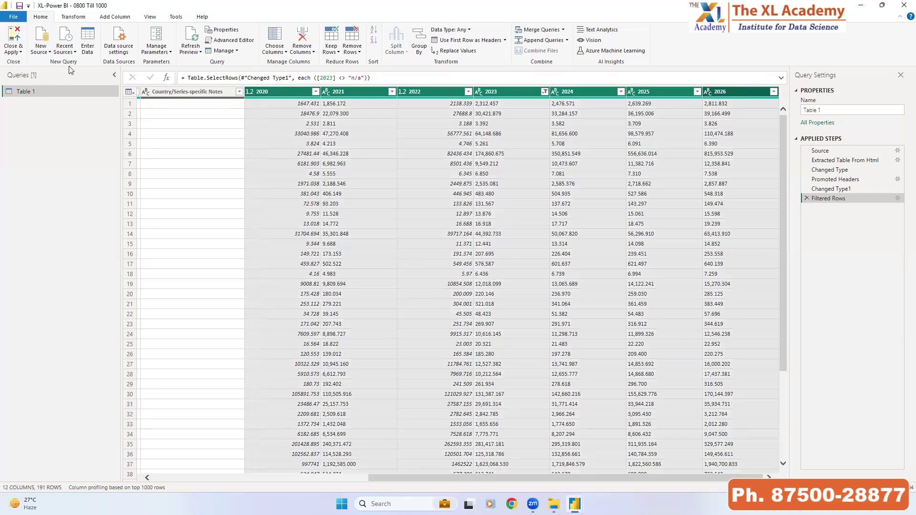
left_click(77, 21)
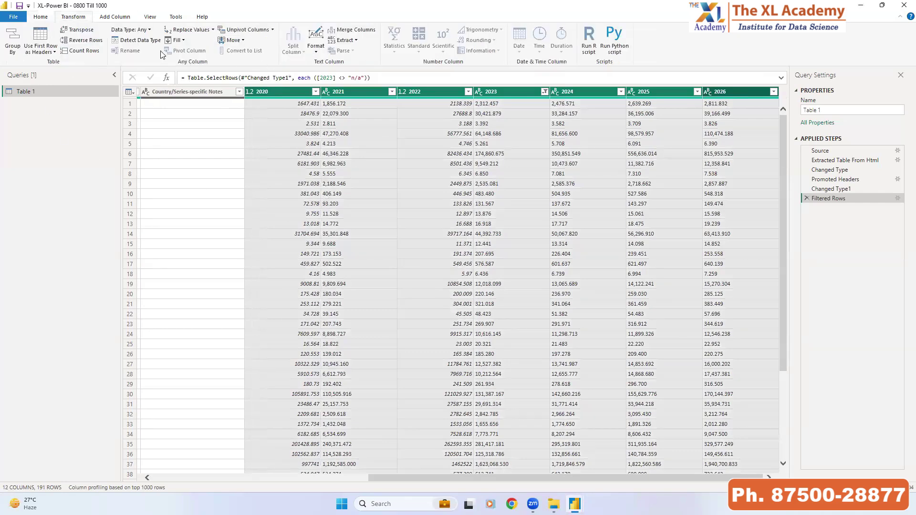
left_click(141, 40)
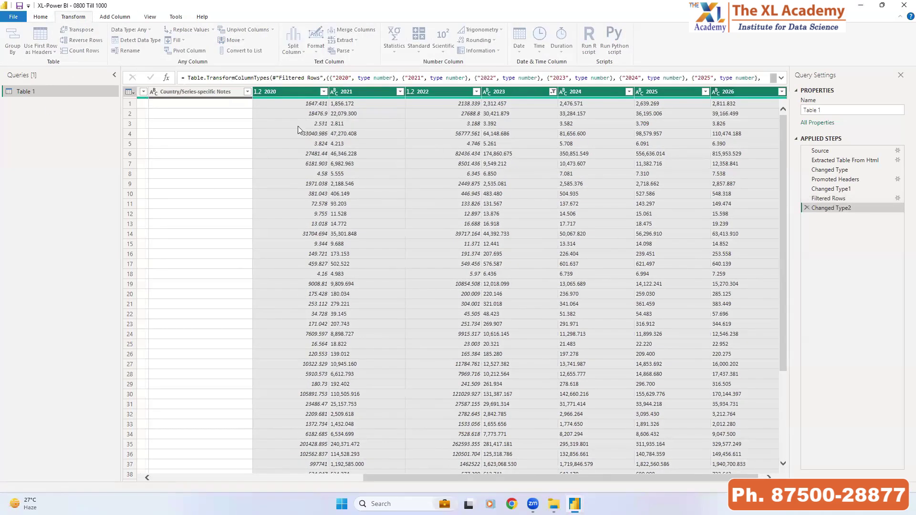
Check the detected data types in the headers of columns 2020 to 2026
left_click_drag(431, 98, 794, 99)
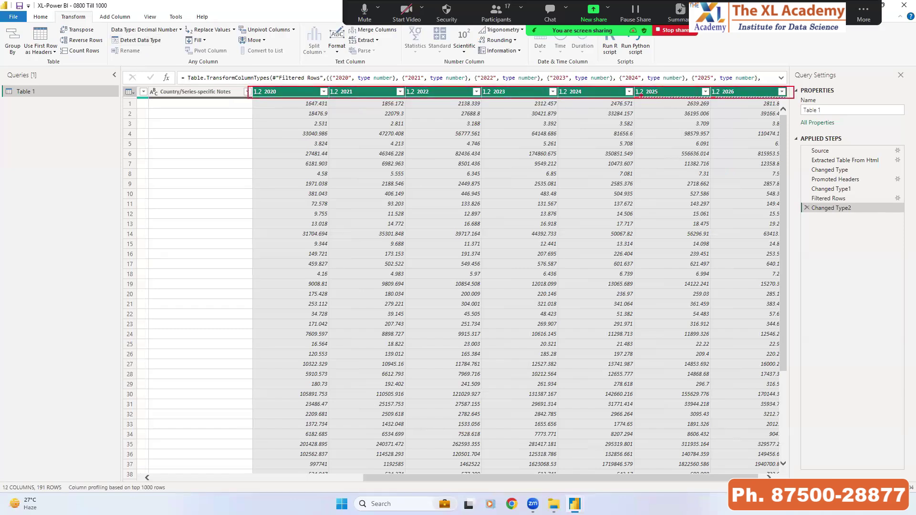
left_click_drag(642, 96, 664, 115)
left_click_drag(713, 98, 739, 113)
left_click_drag(567, 98, 577, 106)
left_click_drag(258, 101, 283, 130)
Apply the query changes to the data model without closing the editor, and switch back to the report page
left_click(41, 17)
left_click(20, 51)
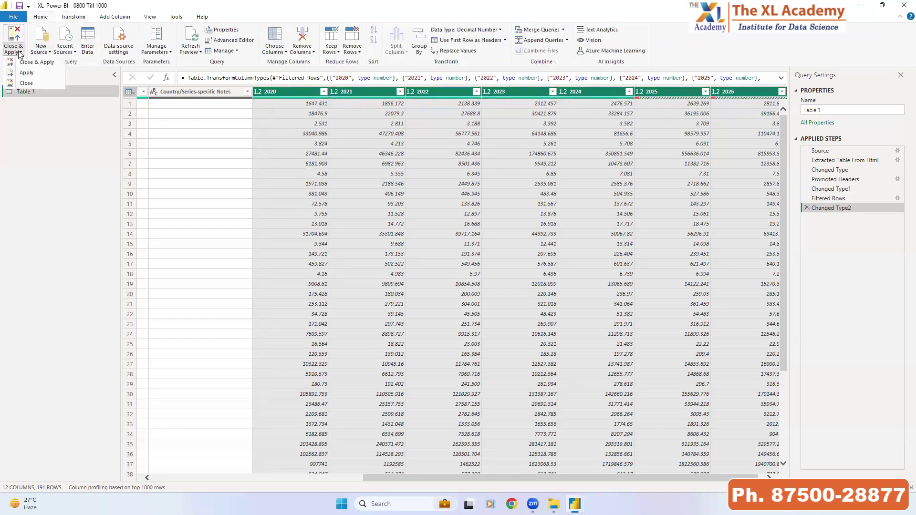
left_click(31, 76)
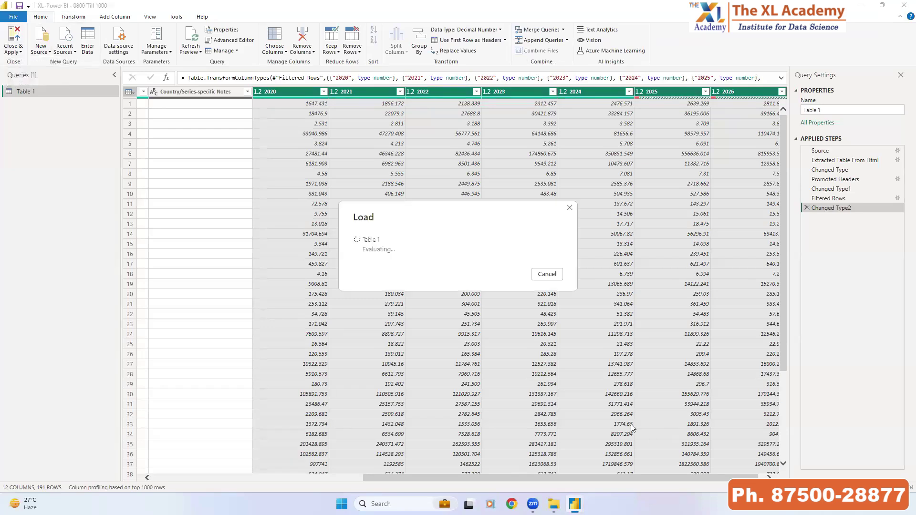
mouse_move(574, 504)
left_click(515, 475)
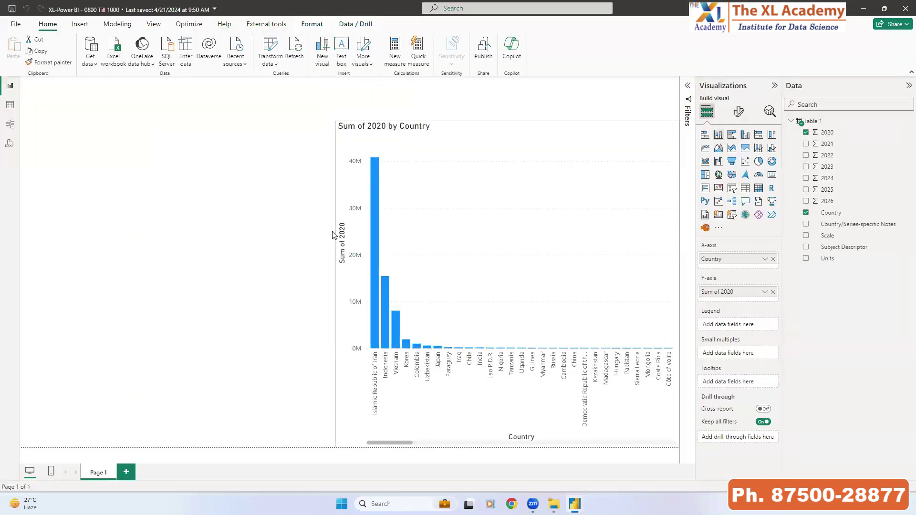
Shrink the Sum of 2020 by Country chart, place it in the report page's upper-left corner, and deselect it
left_click_drag(333, 235, 361, 304)
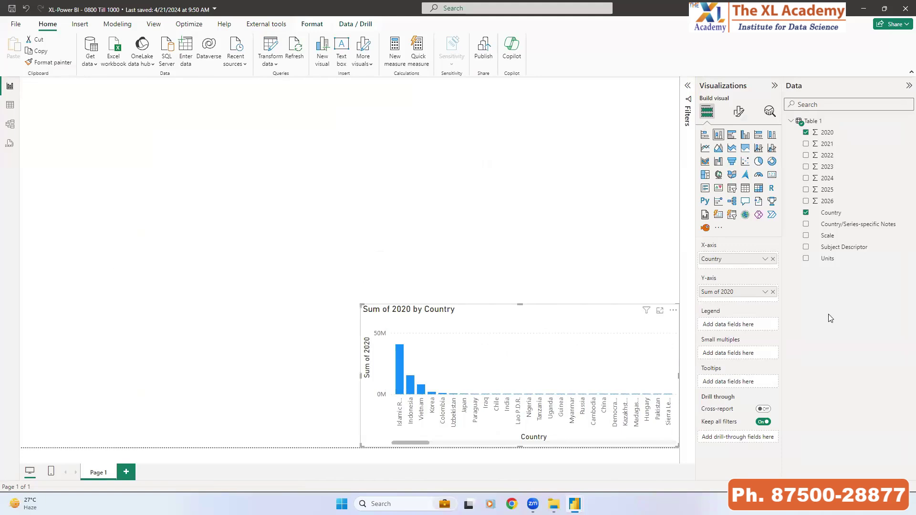
key("ctrl+z")
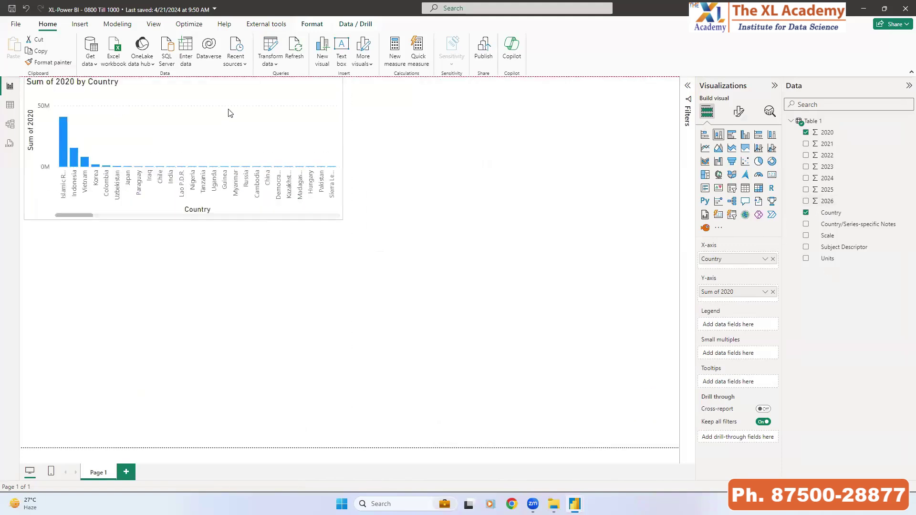
left_click_drag(342, 218, 259, 263)
left_click(625, 301)
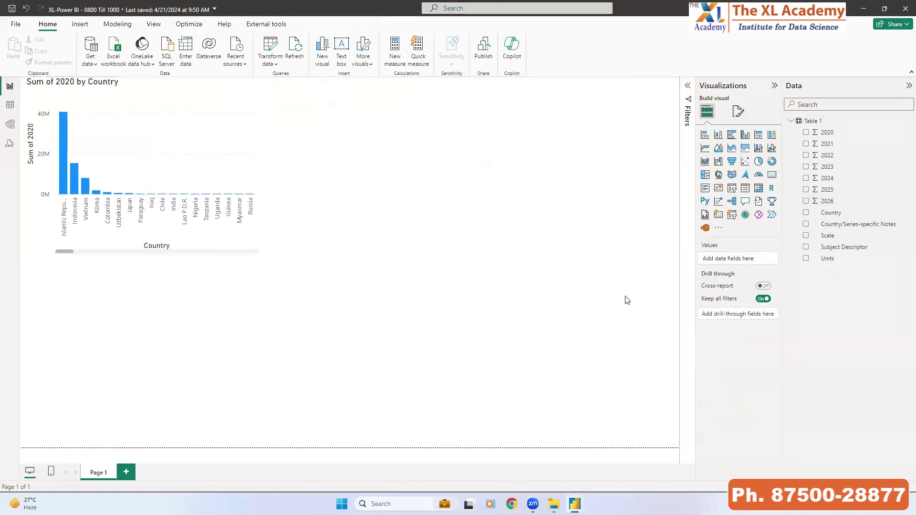
Add an empty stacked bar chart and place it in the report page's lower-right corner
left_click(707, 136)
left_click_drag(210, 327, 576, 342)
left_click_drag(625, 411, 635, 411)
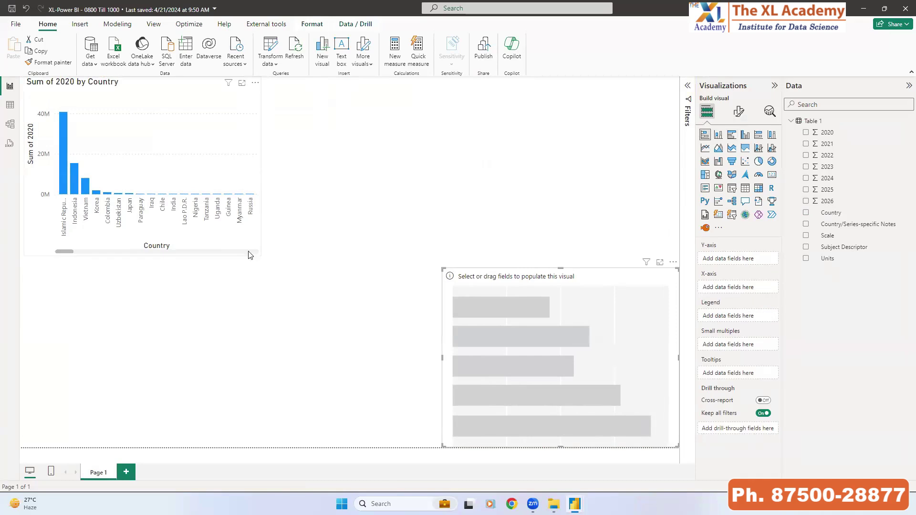
Enlarge the Sum of 2020 by Country chart in the report page's lower-left corner, and make the empty stacked bar chart taller to match
left_click_drag(263, 256, 308, 297)
left_click_drag(262, 170, 258, 323)
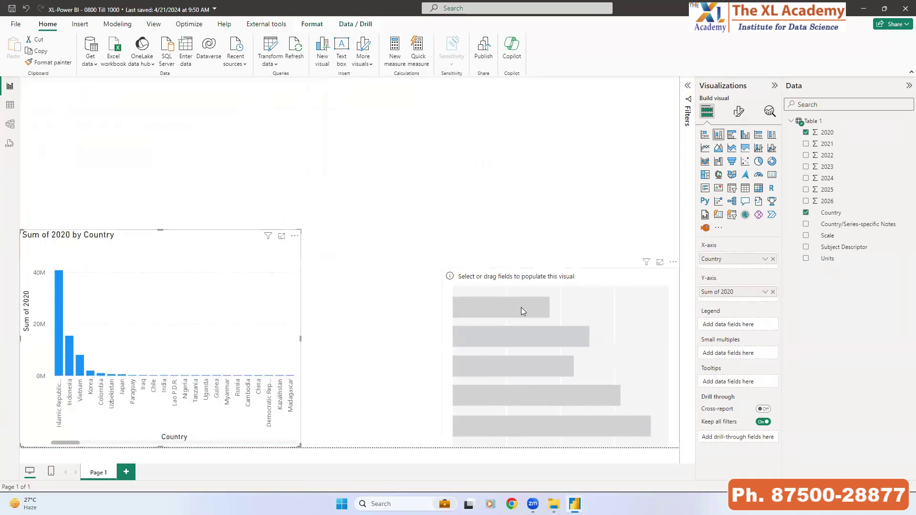
left_click(552, 272)
left_click_drag(561, 266, 562, 229)
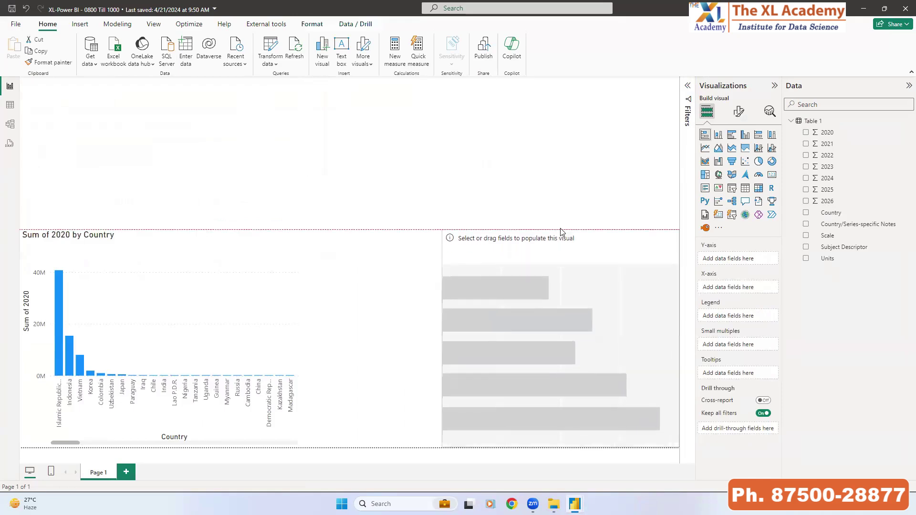
Compare the axis field assignments of the Sum of 2020 by Country column chart with those of the empty stacked bar chart
mouse_move(692, 240)
left_mouse_down()
mouse_move(707, 252)
mouse_move(792, 268)
left_mouse_up()
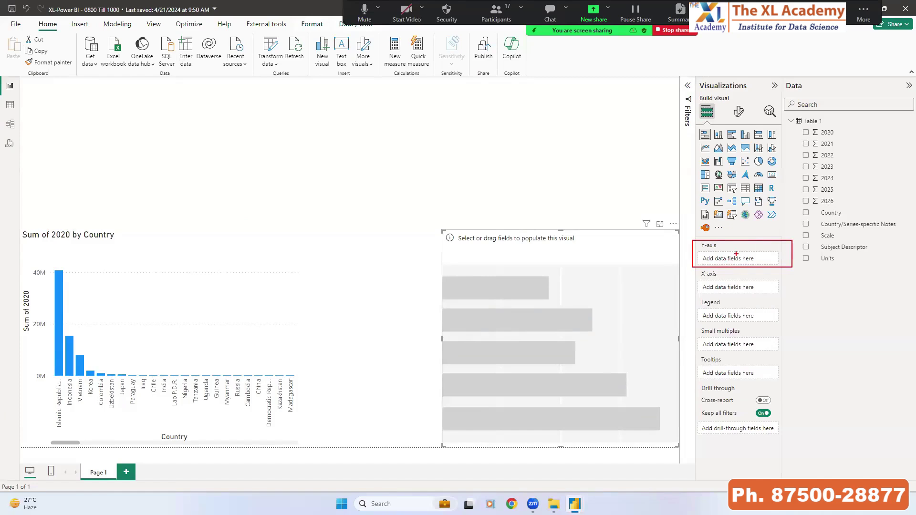
left_click_drag(737, 254, 776, 218)
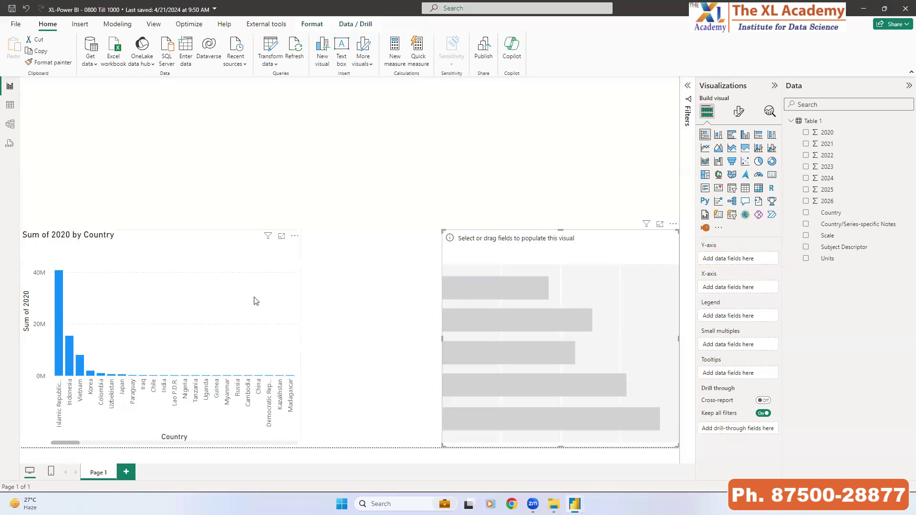
left_click(279, 266)
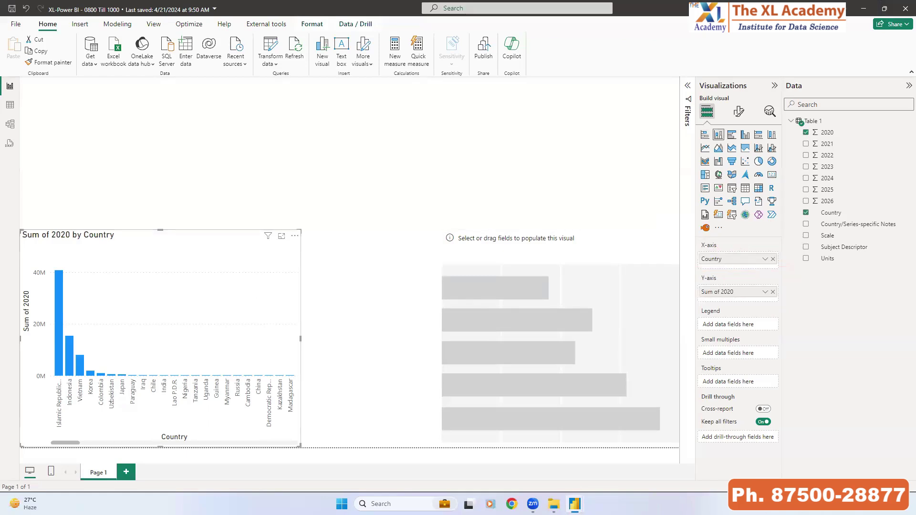
left_click_drag(689, 238, 810, 273)
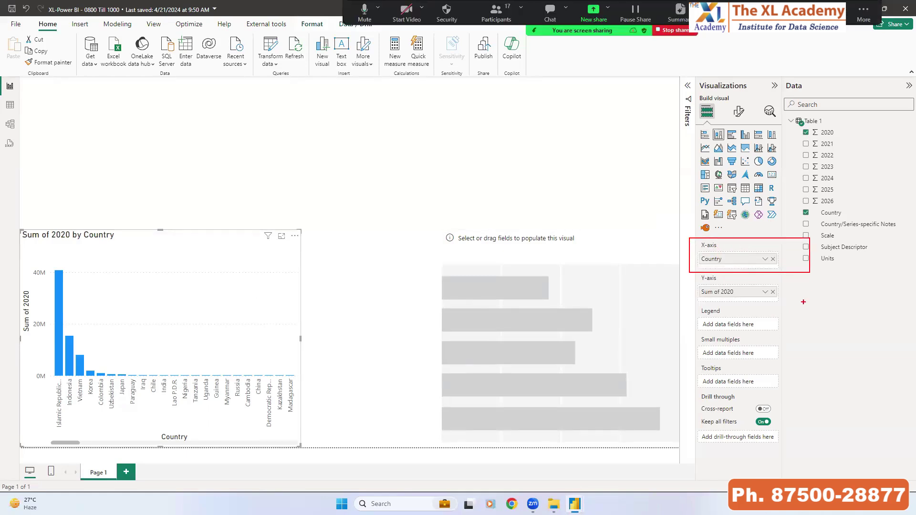
left_click(531, 278)
left_click_drag(686, 236, 793, 274)
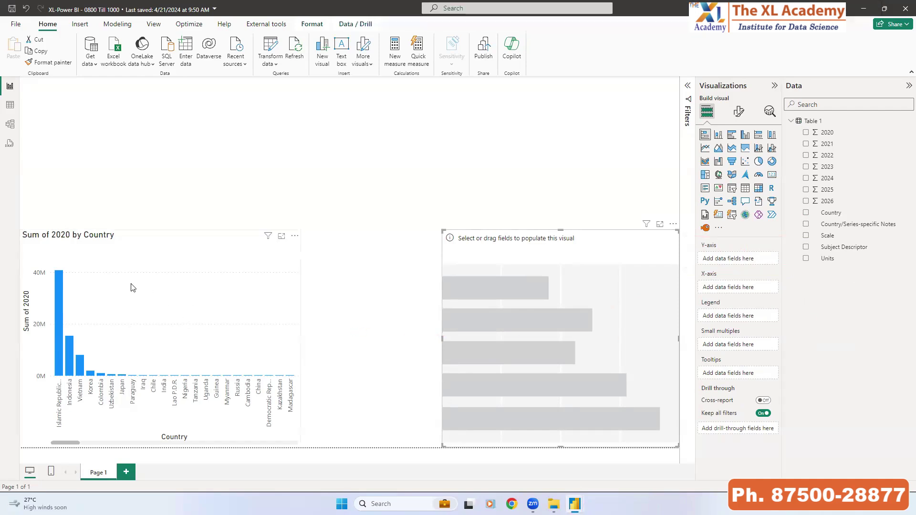
mouse_move(58, 273)
left_mouse_down()
mouse_move(70, 332)
mouse_move(64, 378)
left_mouse_up()
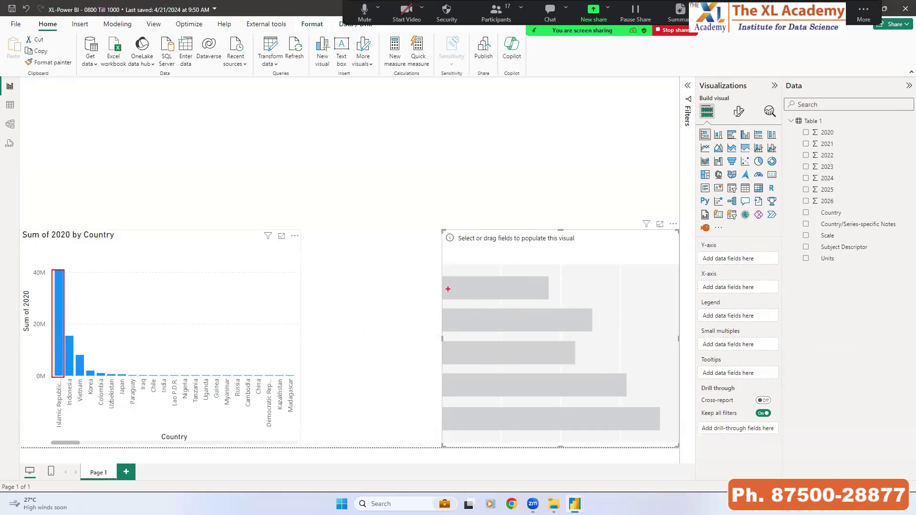
left_click_drag(441, 273, 557, 300)
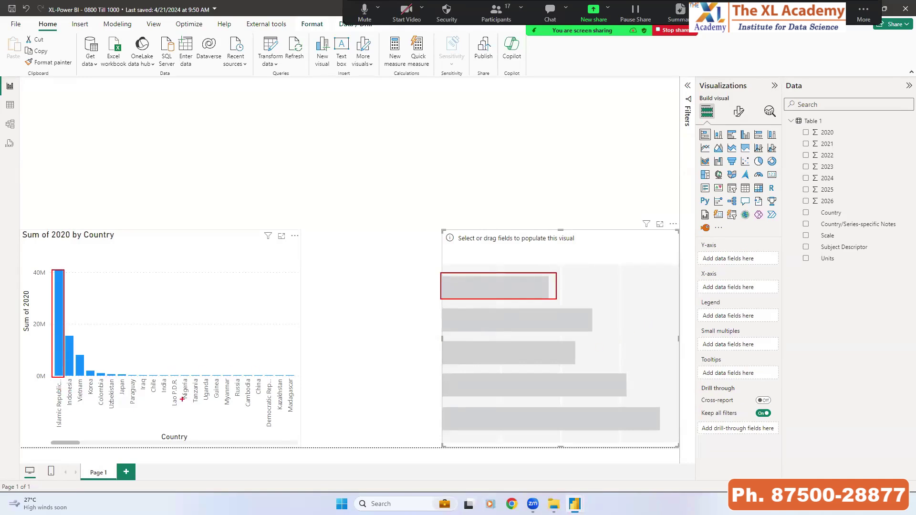
left_click_drag(182, 400, 332, 377)
left_click_drag(415, 253, 441, 443)
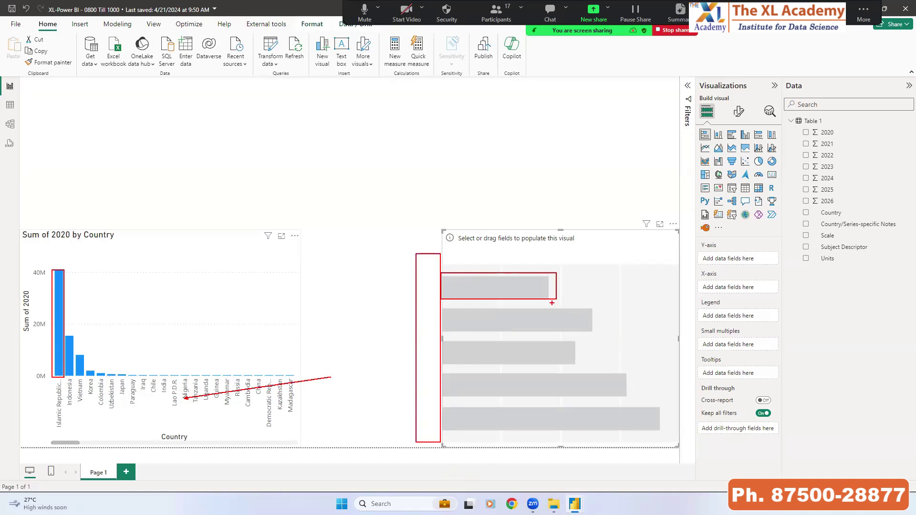
mouse_move(580, 283)
left_mouse_down()
mouse_move(628, 368)
mouse_move(679, 429)
left_mouse_up()
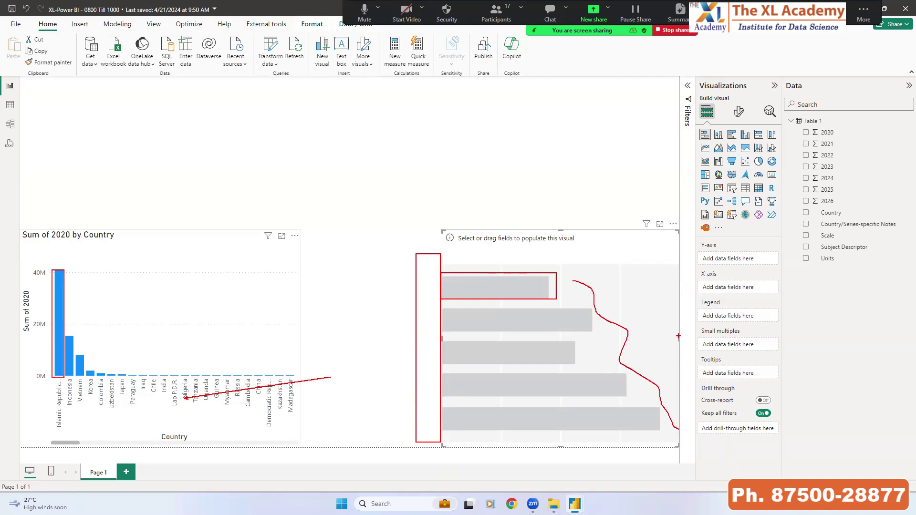
key("alt+s")
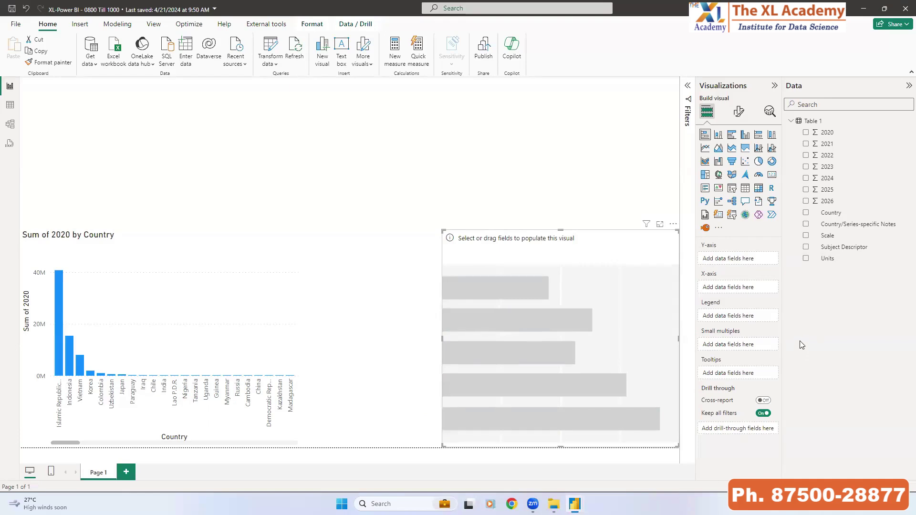
Assign Country to the empty stacked bar chart's Y-axis, and 2021 and 2022 to its X-axis
left_click_drag(832, 214, 739, 260)
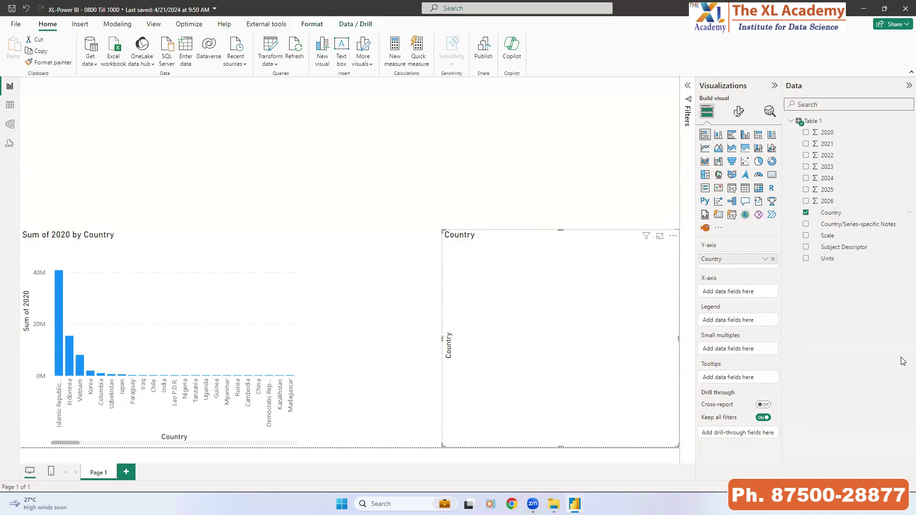
left_click_drag(822, 148, 732, 292)
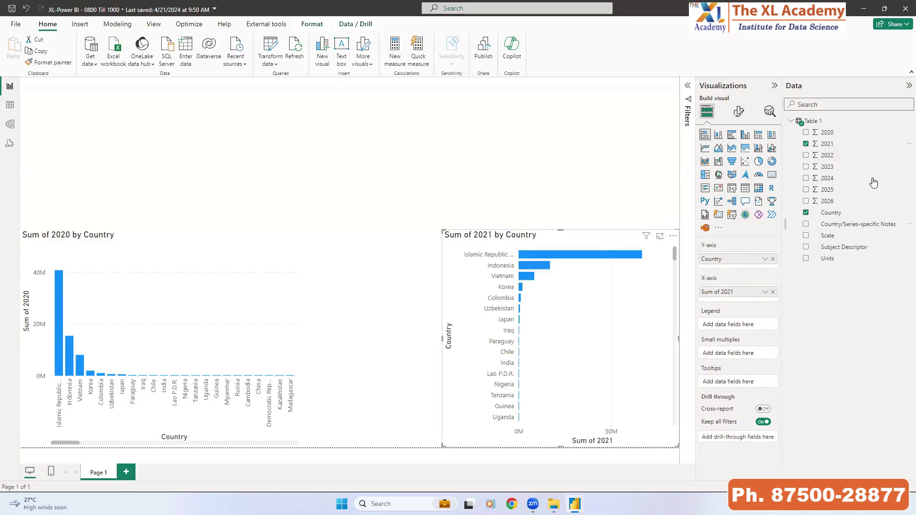
mouse_move(822, 156)
left_mouse_down()
mouse_move(871, 188)
mouse_move(820, 154)
left_mouse_up()
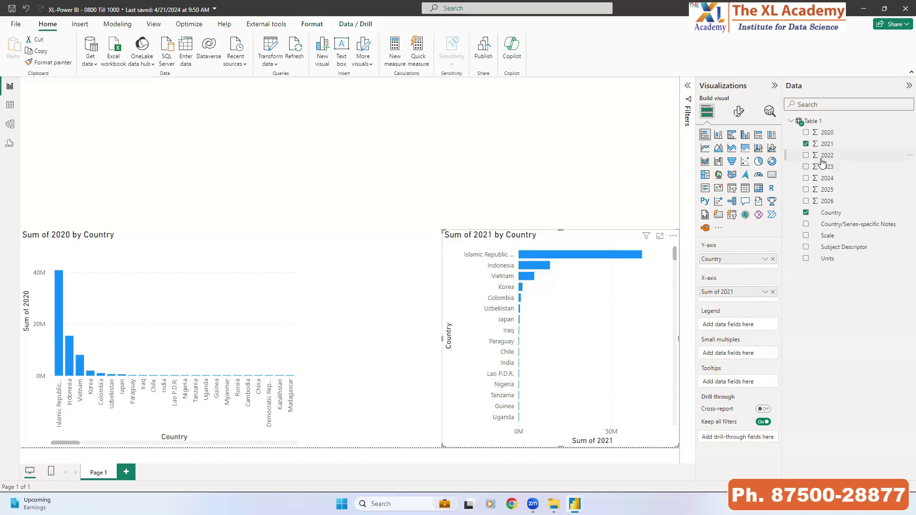
mouse_move(822, 162)
left_mouse_down()
mouse_move(884, 258)
mouse_move(807, 172)
mouse_move(832, 162)
left_mouse_up()
left_click_drag(696, 276, 794, 306)
left_click_drag(828, 156, 726, 304)
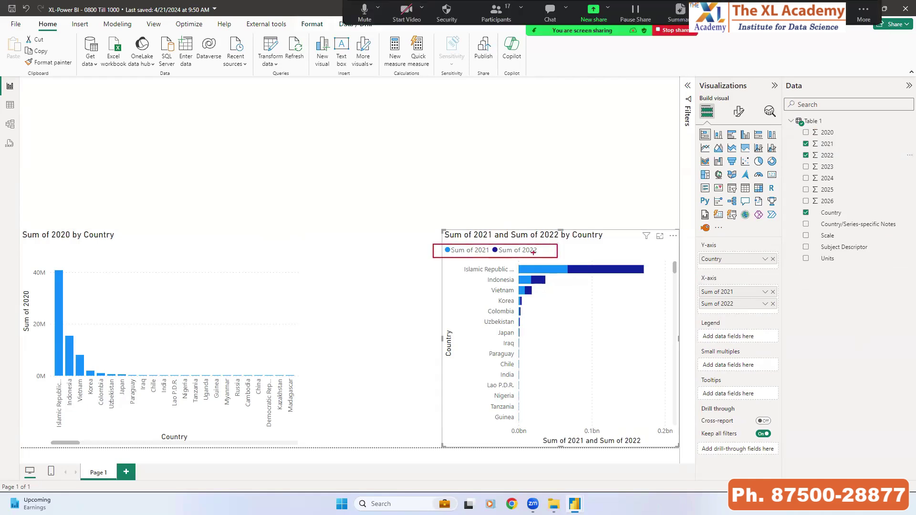
Widen the Sum of 2021 and Sum of 2022 by Country chart, reduce its height slightly, and deselect it
mouse_move(531, 236)
left_mouse_down()
mouse_move(519, 249)
mouse_move(472, 249)
left_mouse_up()
mouse_move(444, 231)
left_mouse_down()
mouse_move(437, 244)
mouse_move(395, 251)
left_mouse_up()
left_click(472, 203)
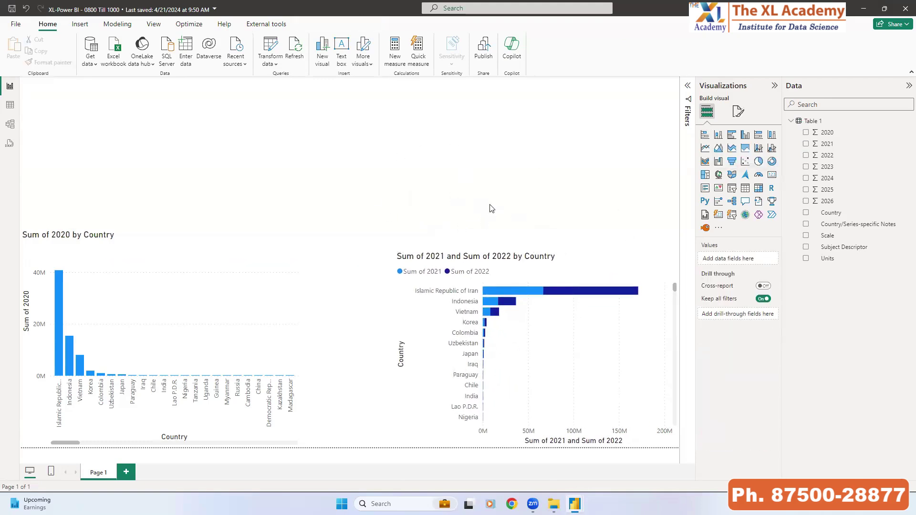
Add an empty clustered bar chart, shrink it, and place it at the upper middle of the report page
left_click(732, 136)
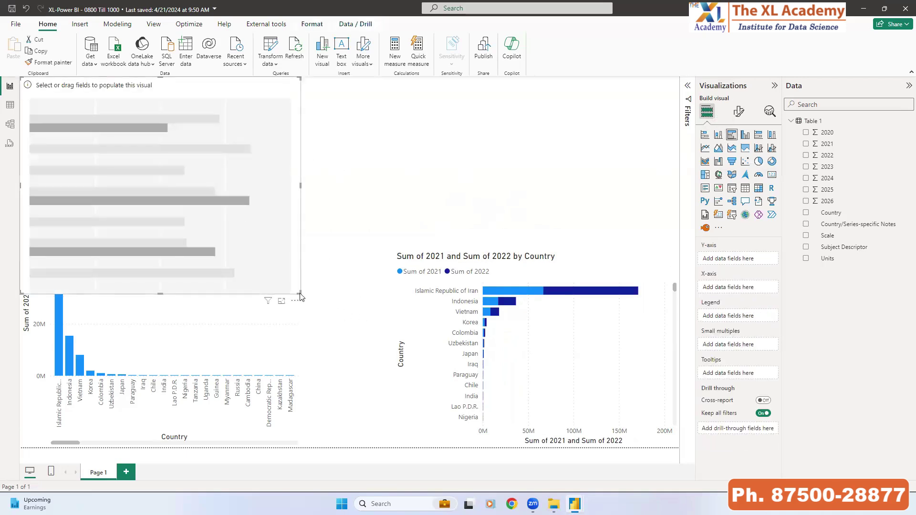
left_click_drag(301, 297, 225, 213)
left_click_drag(265, 178, 417, 176)
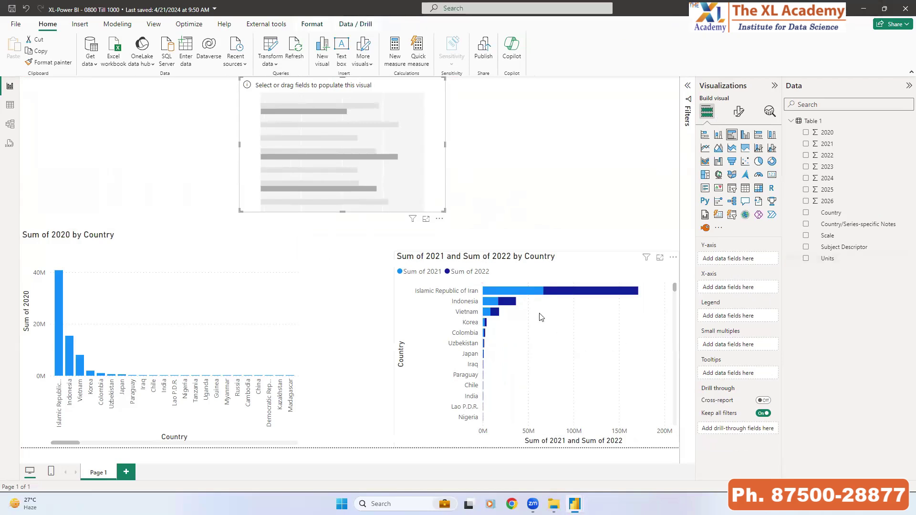
mouse_move(452, 258)
left_mouse_down()
mouse_move(672, 433)
mouse_move(683, 459)
left_mouse_up()
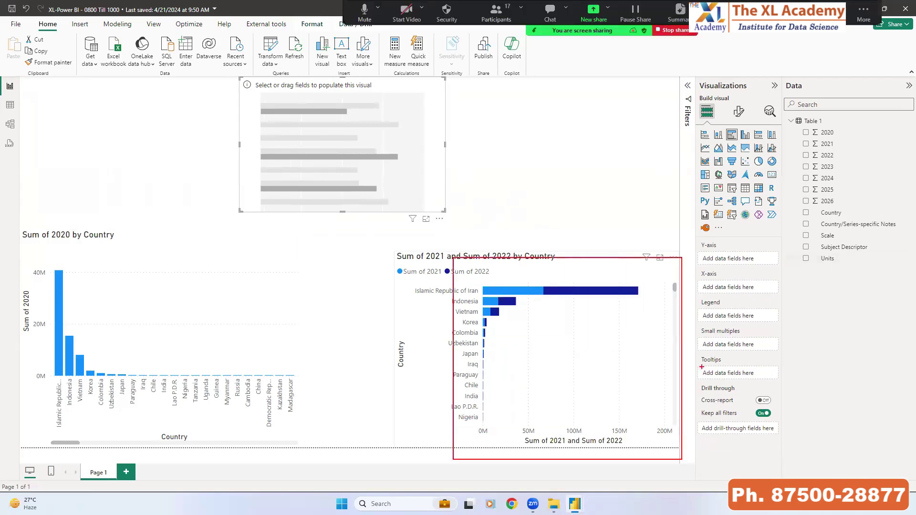
left_click_drag(409, 158, 543, 166)
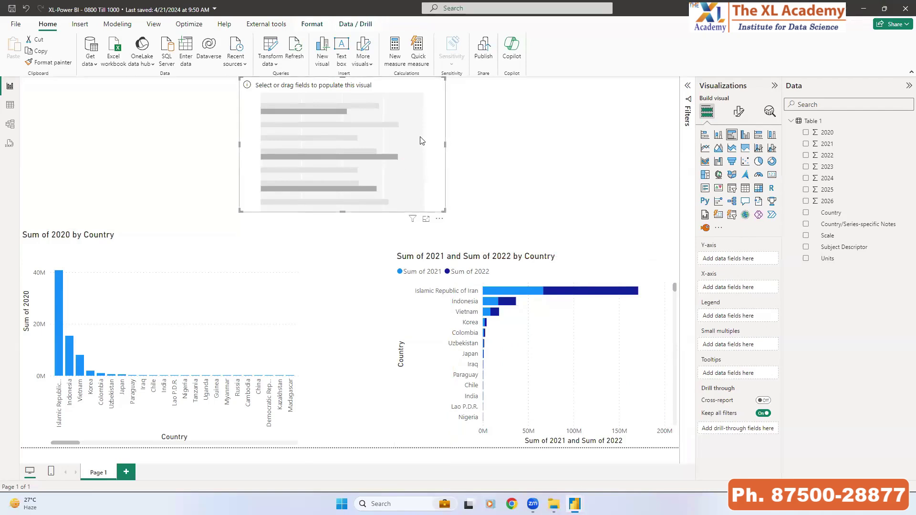
left_click_drag(445, 211, 457, 217)
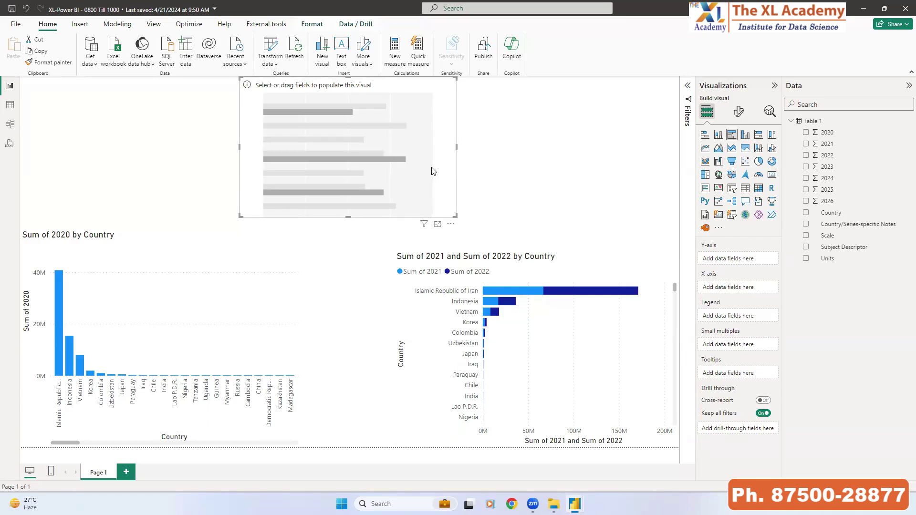
Assign Country to the empty clustered bar chart's Y-axis, and 2020 and 2021 to its X-axis
left_click_drag(831, 213, 733, 260)
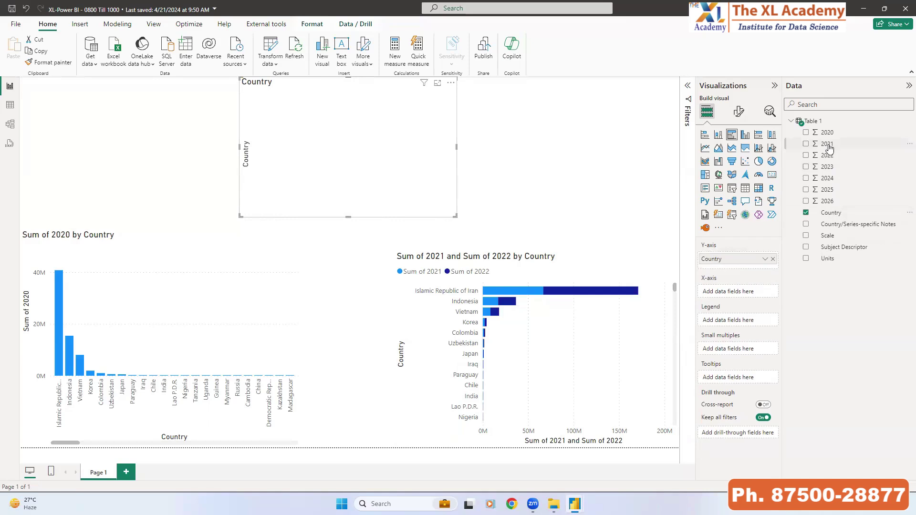
left_click_drag(829, 148, 733, 293)
left_click_drag(827, 133, 735, 290)
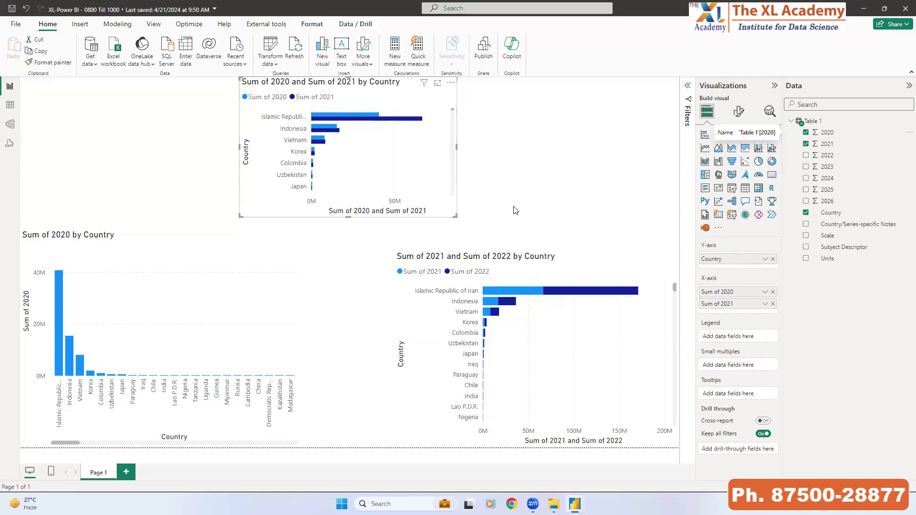
mouse_move(480, 285)
left_mouse_down()
mouse_move(567, 301)
mouse_move(642, 296)
left_mouse_up()
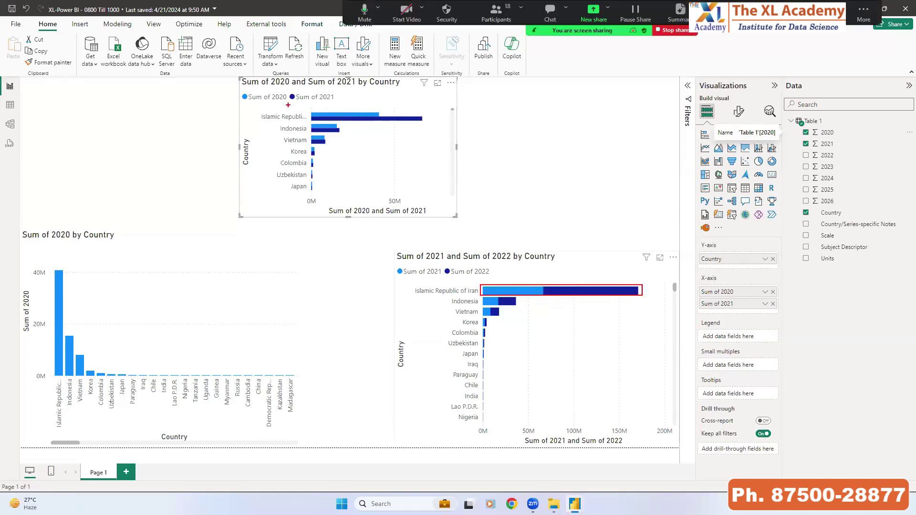
left_click_drag(309, 108, 443, 124)
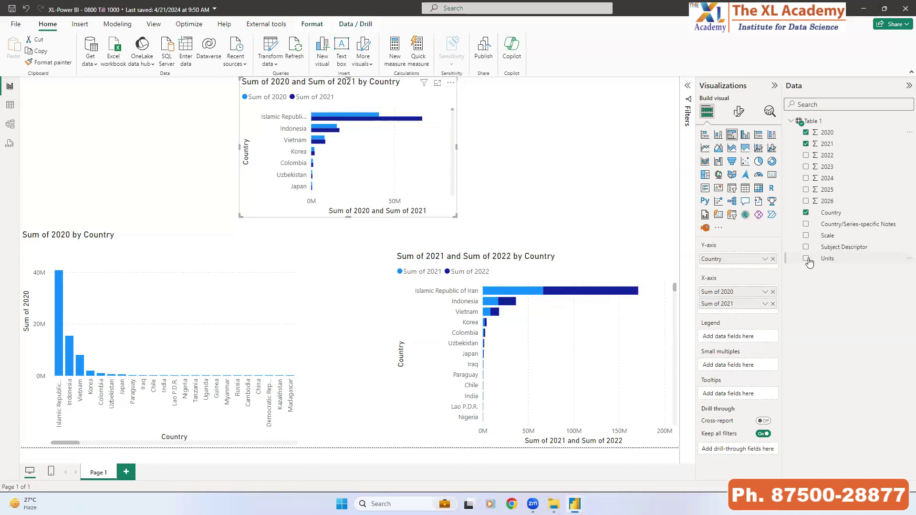
left_click_drag(726, 126, 742, 142)
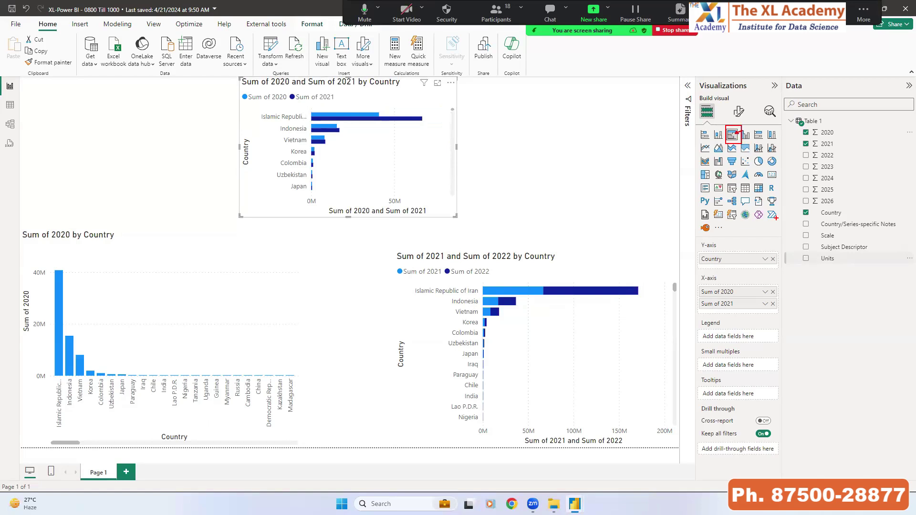
key("Escape")
key("ctrl+2")
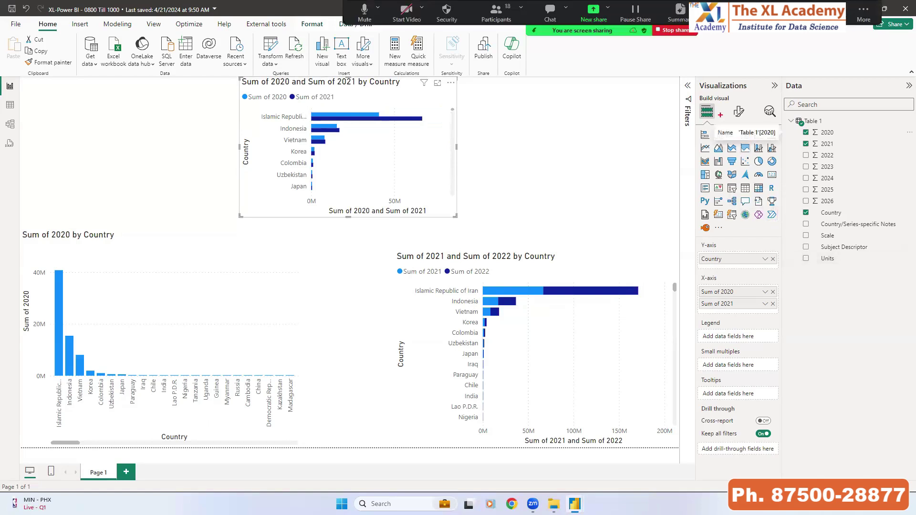
left_click_drag(679, 119, 796, 234)
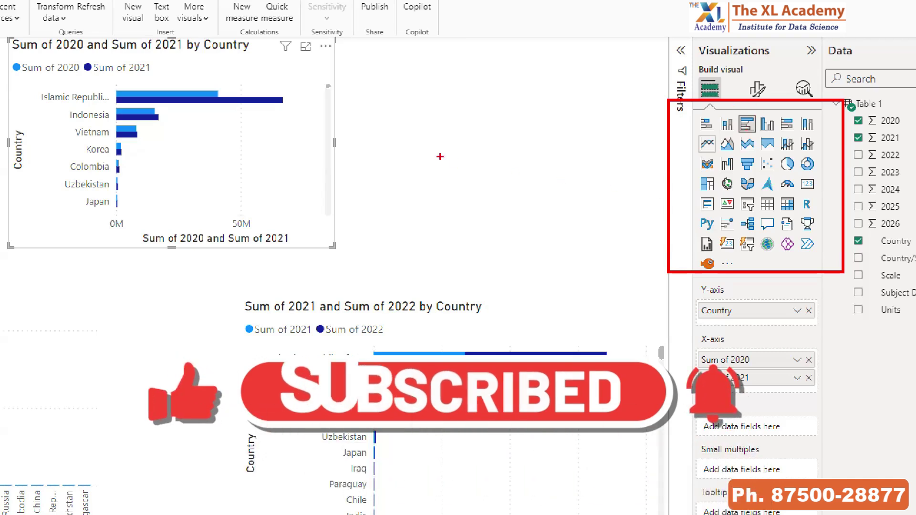
left_click_drag(442, 157, 547, 236)
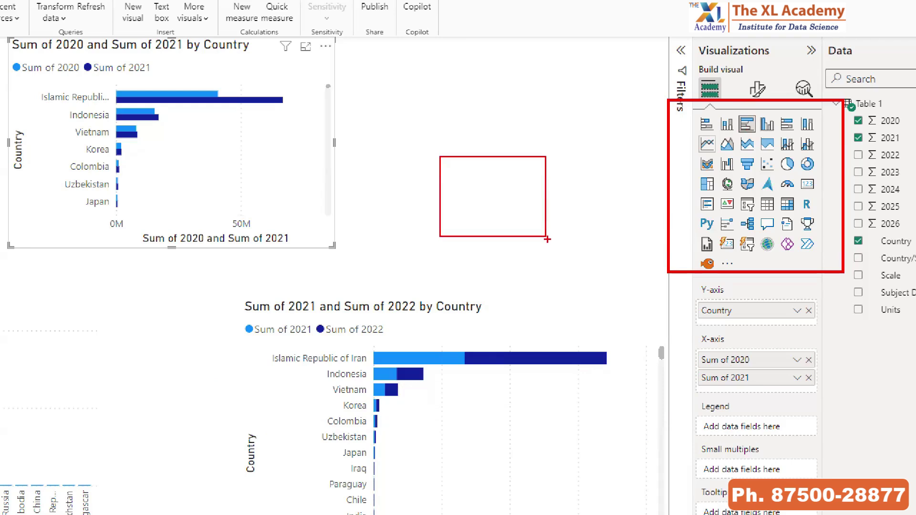
left_click_drag(573, 148, 649, 216)
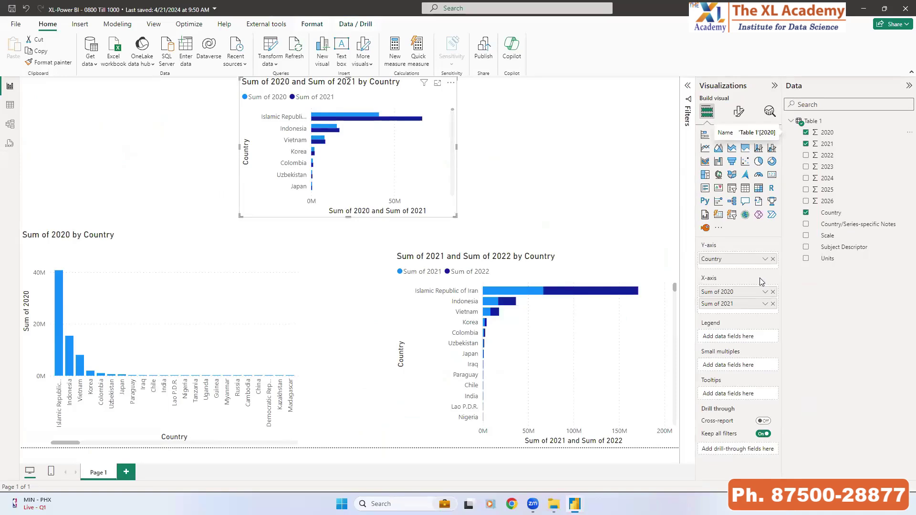
Move the Sum of 2020 and Sum of 2021 chart to the report page's upper-left corner and convert it to a stacked bar chart
left_click_drag(291, 99, 16, 67)
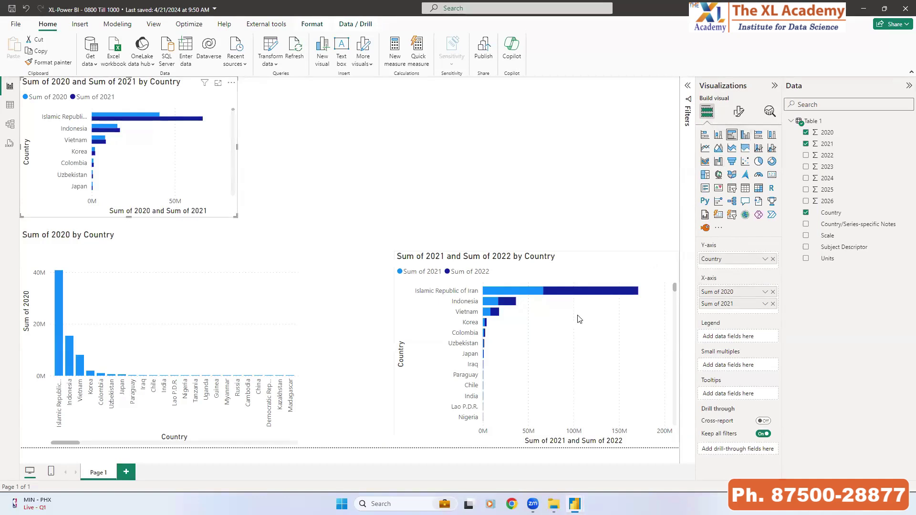
left_click(745, 135)
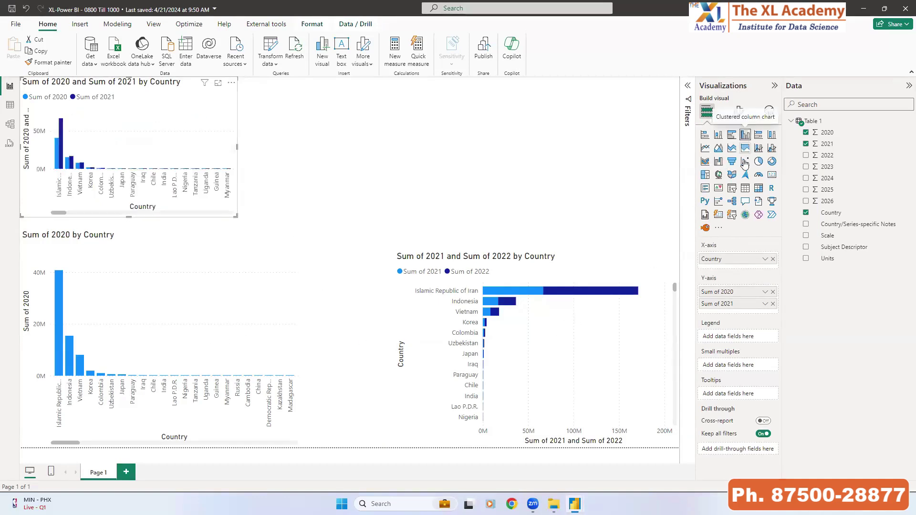
key("ctrl+z")
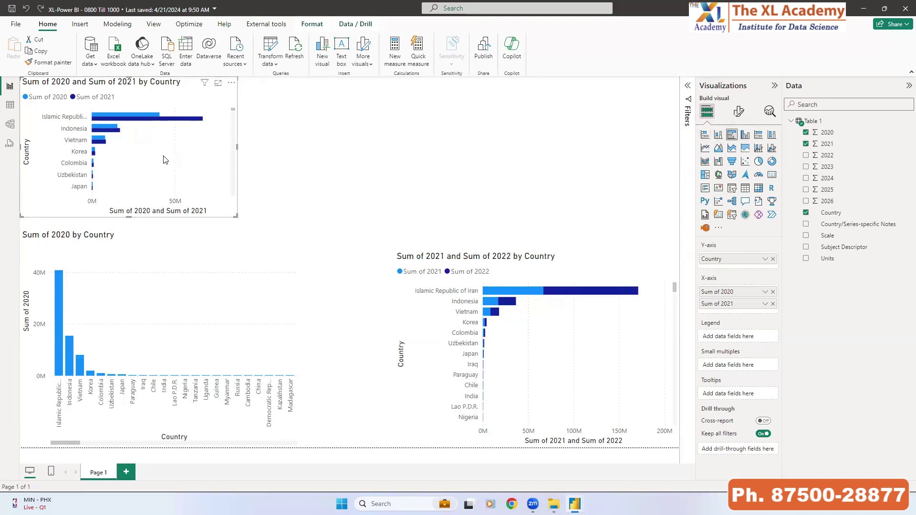
left_click(705, 135)
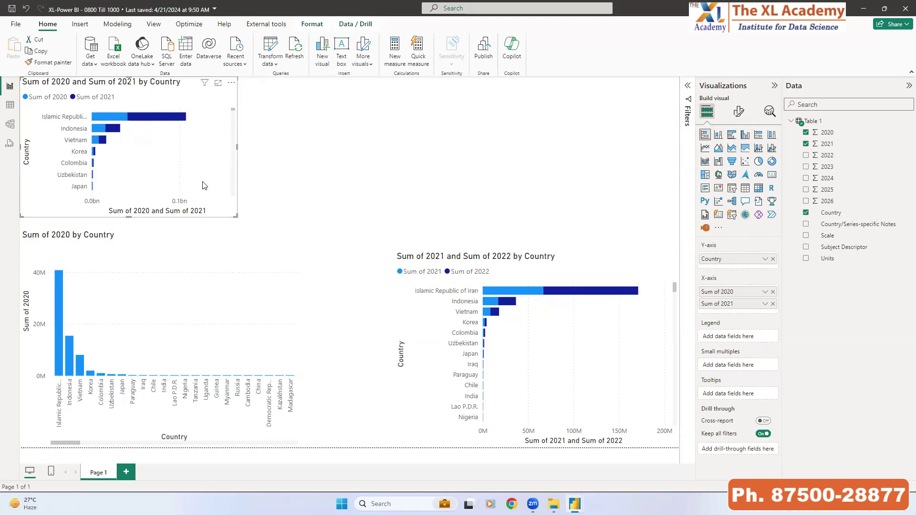
Try the upper-left Sum of 2020 and Sum of 2021 chart as a stacked column chart, and convert it to a clustered bar chart
left_click(719, 135)
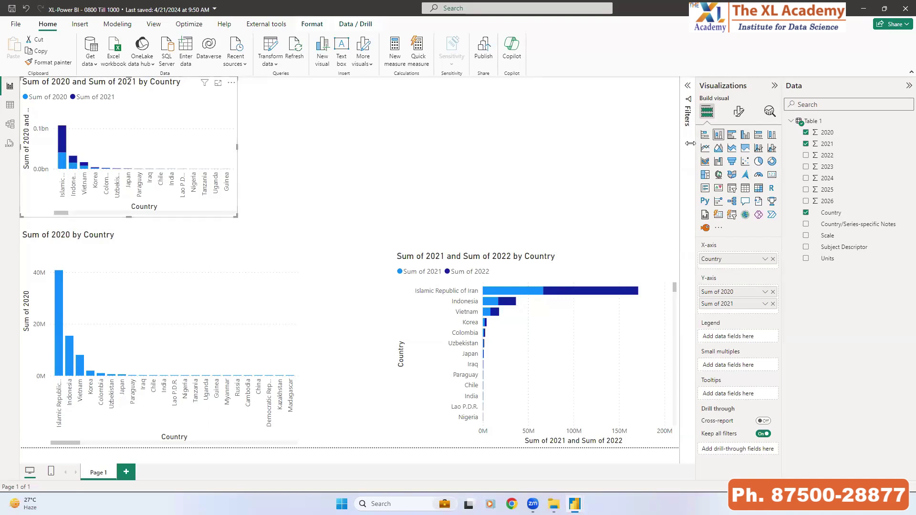
left_click(731, 135)
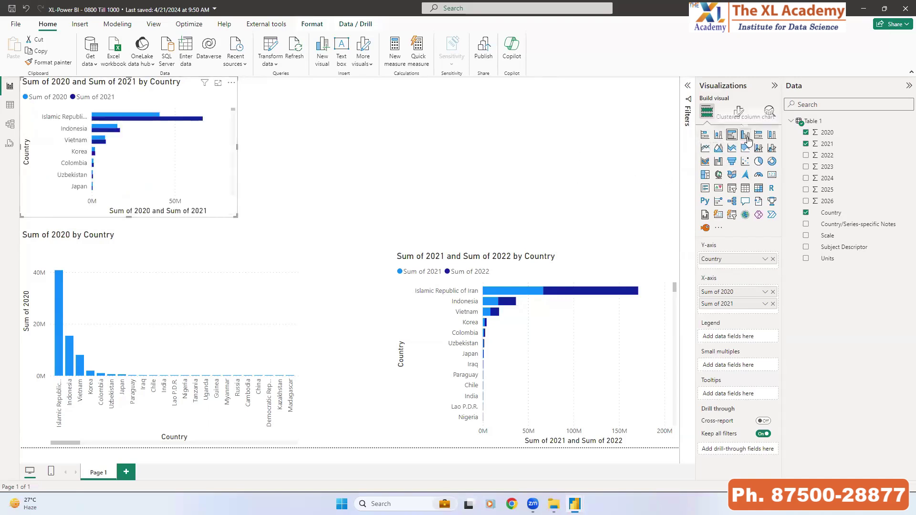
left_click(375, 157)
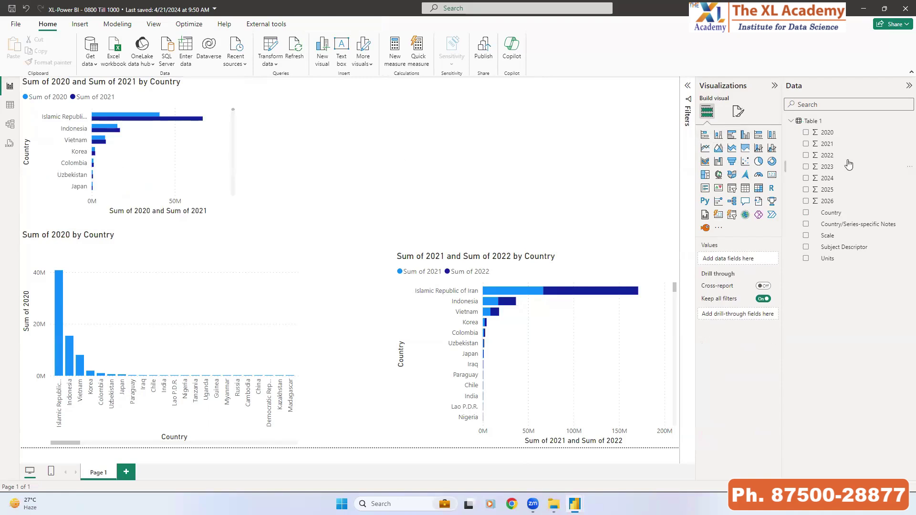
Add a clustered column chart with Country on the X-axis and 2020 and 2021 on the Y-axis, and enlarge it slightly
left_click(748, 139)
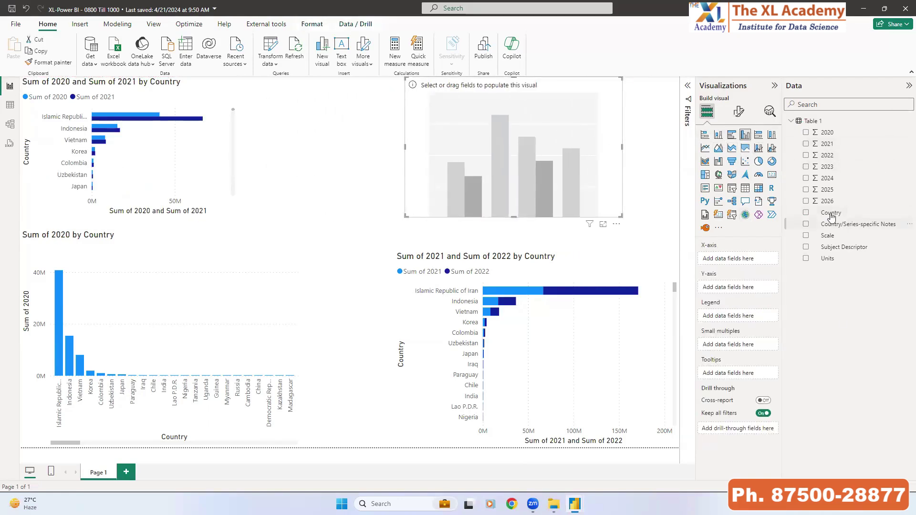
left_click_drag(831, 213, 736, 262)
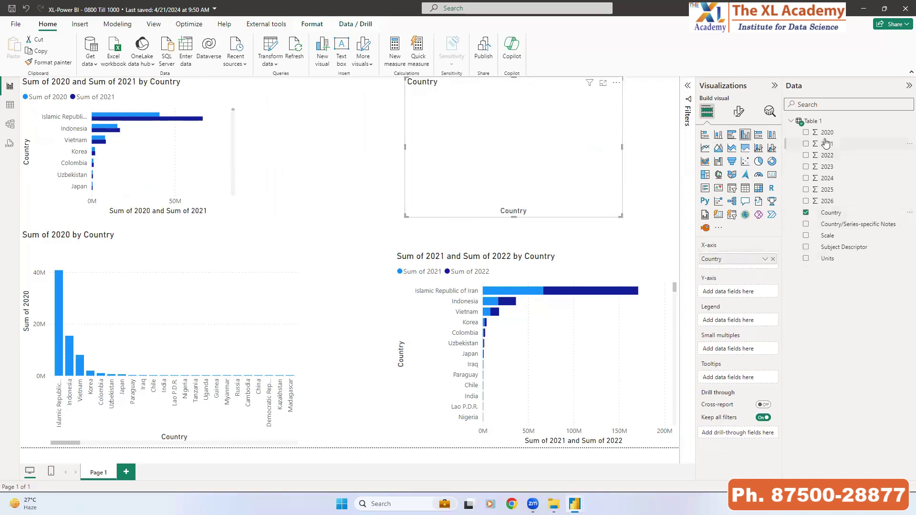
left_click_drag(824, 135, 725, 292)
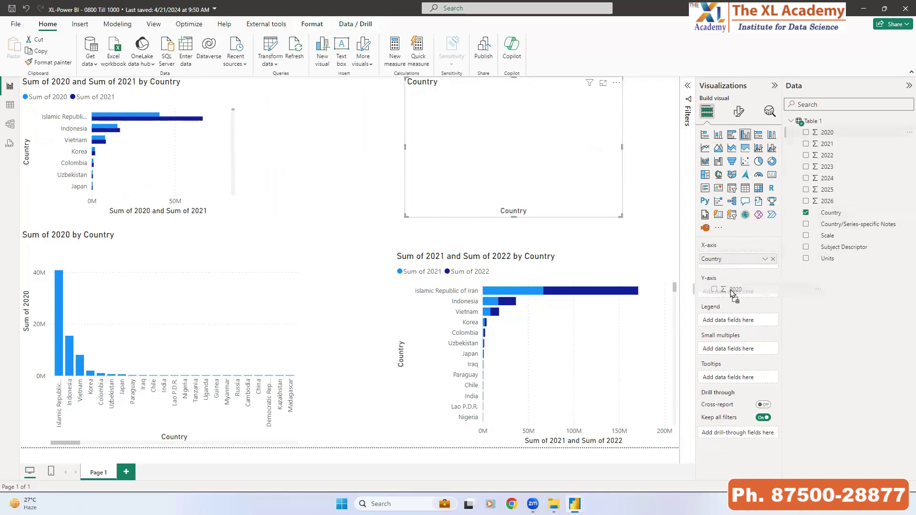
left_click_drag(826, 143, 727, 303)
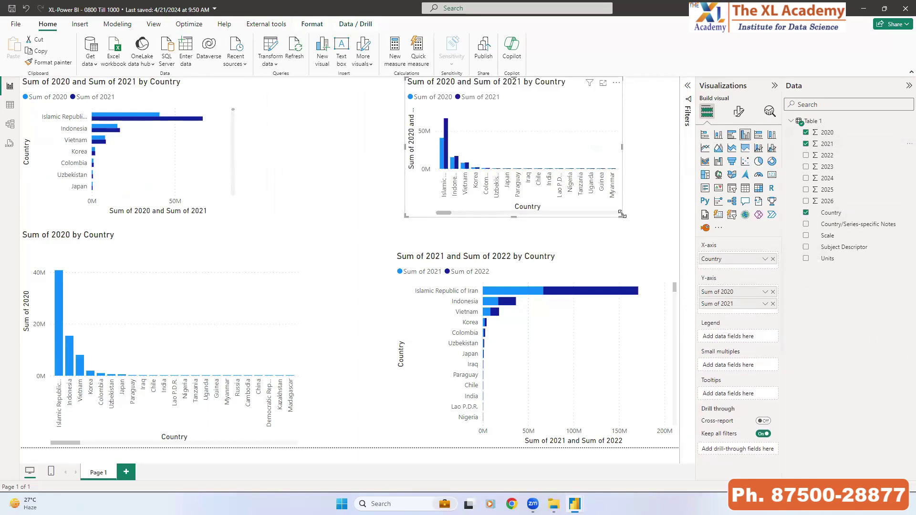
left_click_drag(622, 221, 669, 236)
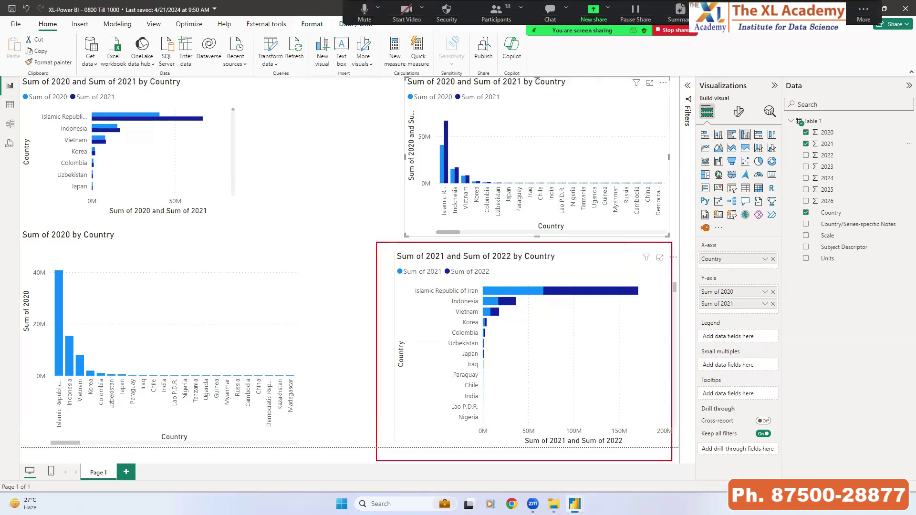
left_click_drag(350, 256, 198, 157)
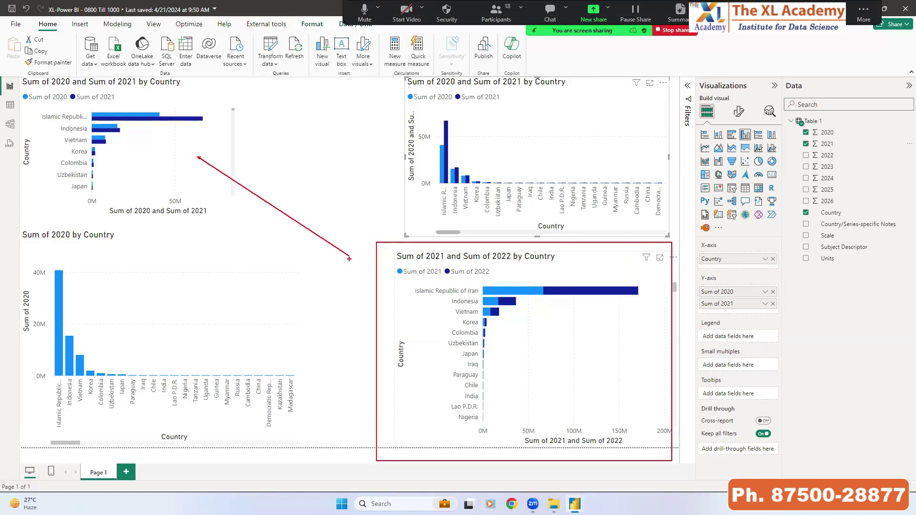
left_click_drag(489, 152, 427, 206)
key("Escape")
left_click_drag(270, 75, 217, 95)
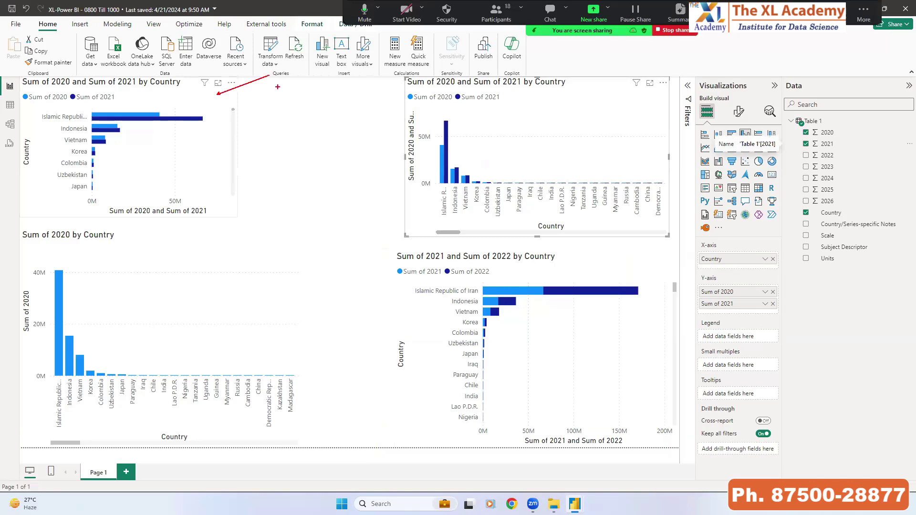
left_click_drag(494, 130, 454, 150)
left_click_drag(302, 308, 234, 343)
left_click_drag(560, 327, 476, 376)
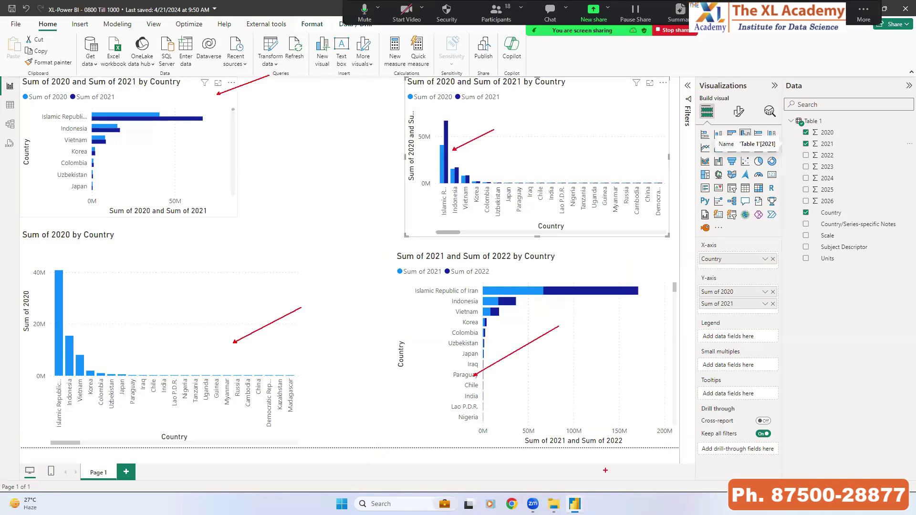
key("Escape")
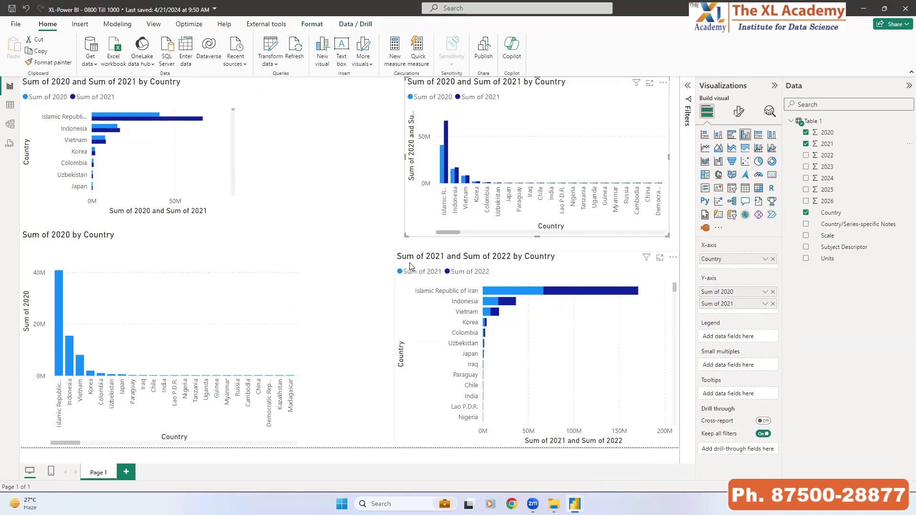
Shrink the Sum of 2021 and Sum of 2022 chart slightly from its upper-left corner, and widen the clustered bar chart to match the Sum of 2020 chart
left_click(397, 255)
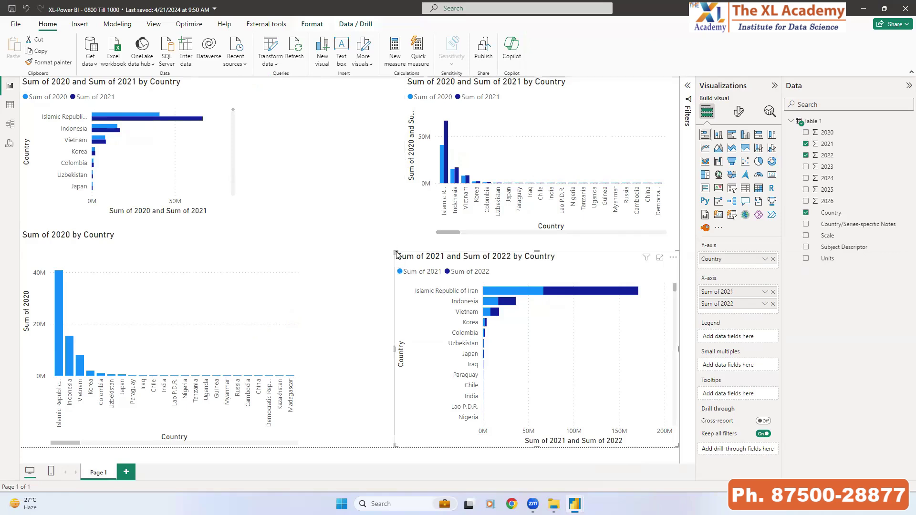
left_click_drag(397, 254, 405, 263)
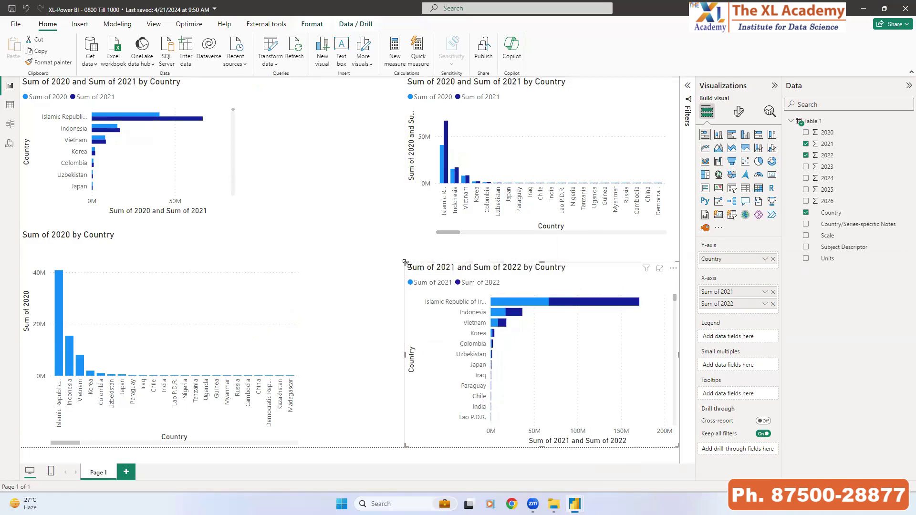
left_click(299, 265)
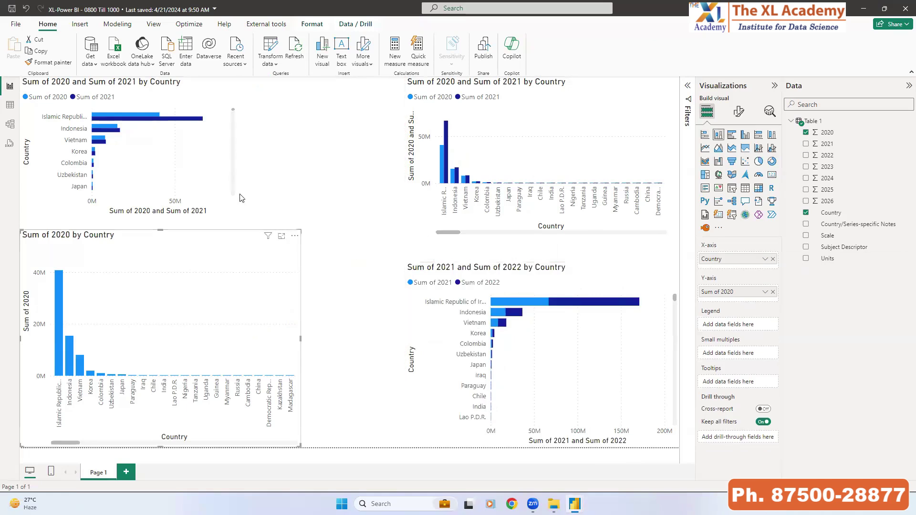
left_click(240, 197)
left_click(233, 216)
left_click_drag(237, 217, 302, 219)
left_click(348, 224)
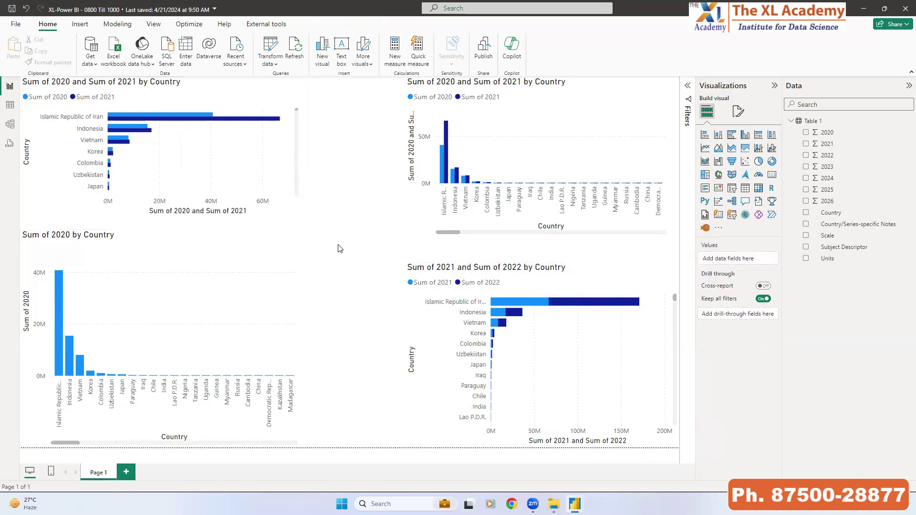
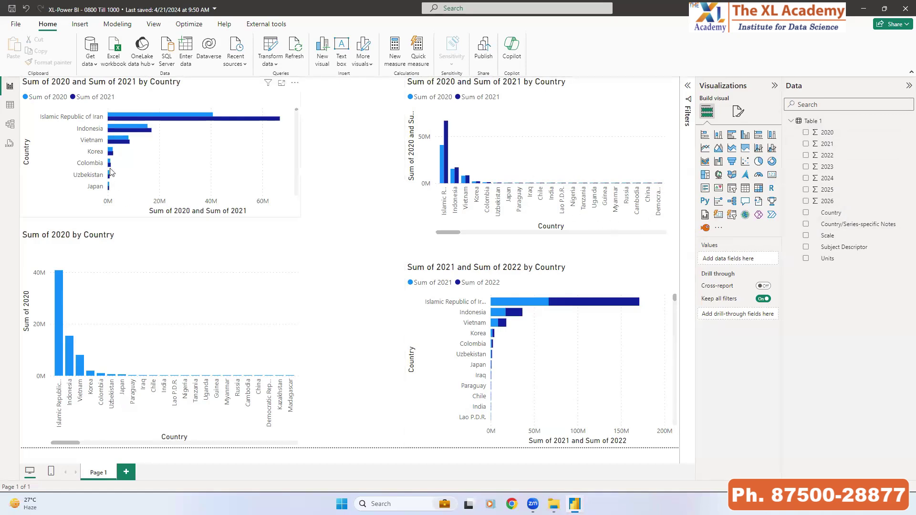
scroll(123, 184, "down", 3)
scroll(123, 185, "up", 4)
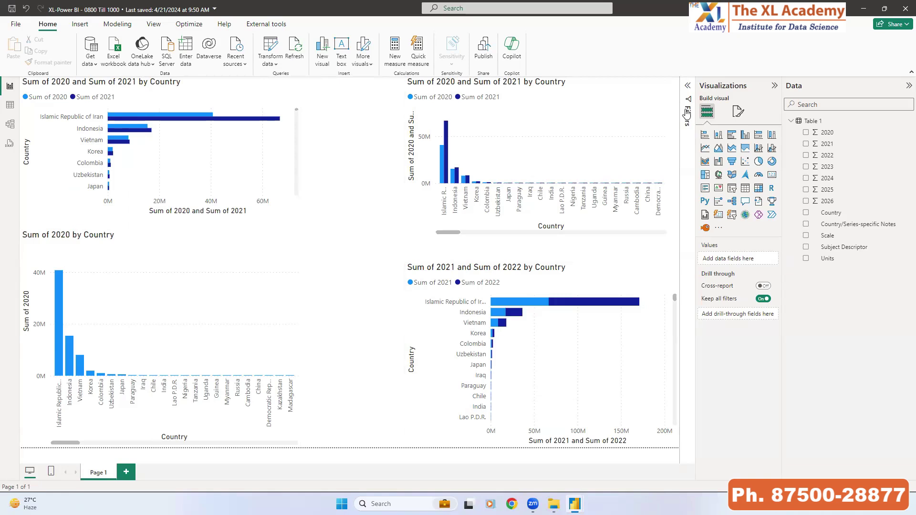
mouse_move(679, 70)
left_mouse_down()
mouse_move(702, 265)
mouse_move(703, 475)
left_mouse_up()
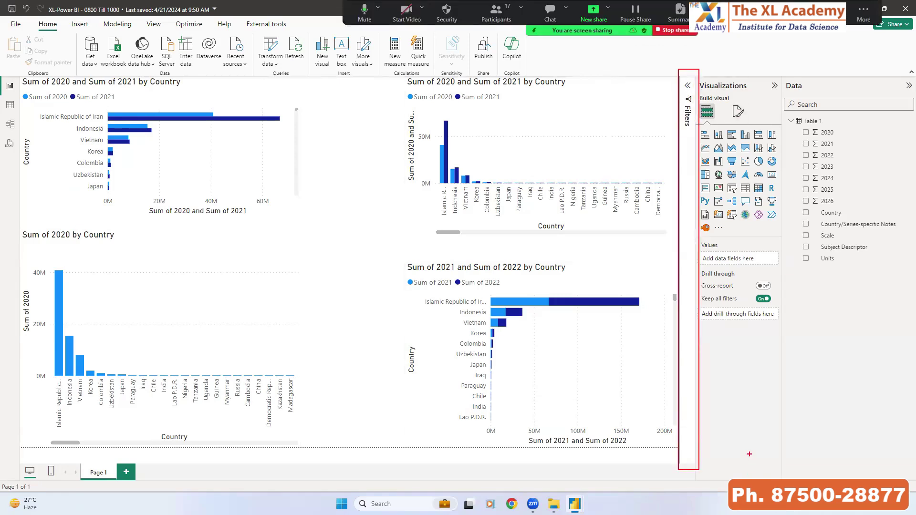
Expand the Filters pane and show the filters of the clustered column chart of 2020 and 2021
left_click(688, 86)
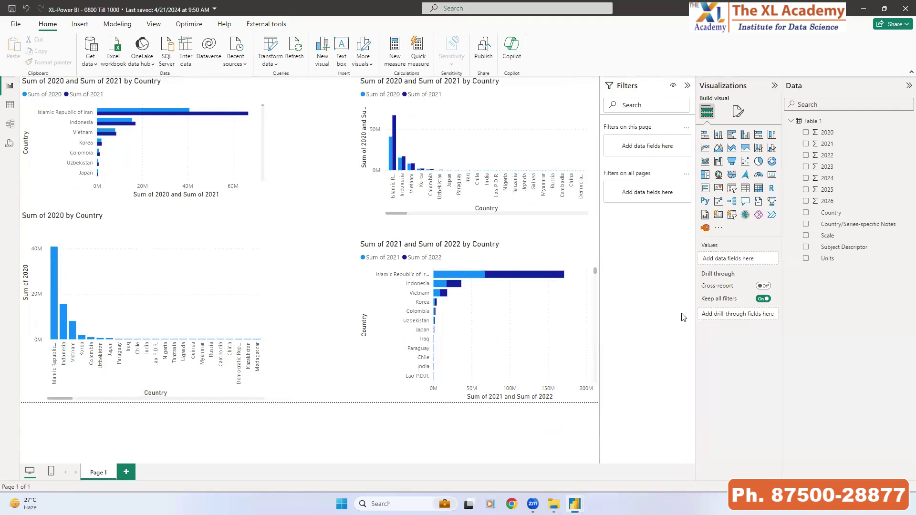
left_click(382, 205)
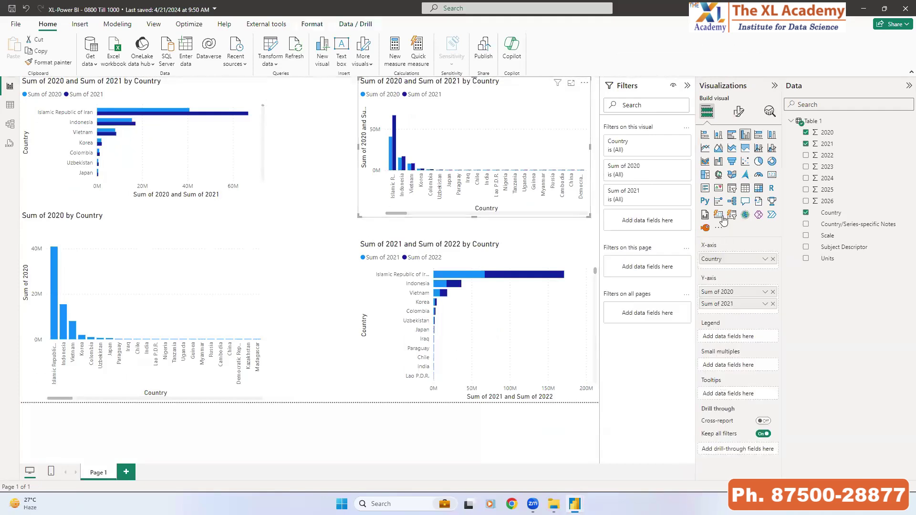
left_click_drag(599, 121, 670, 139)
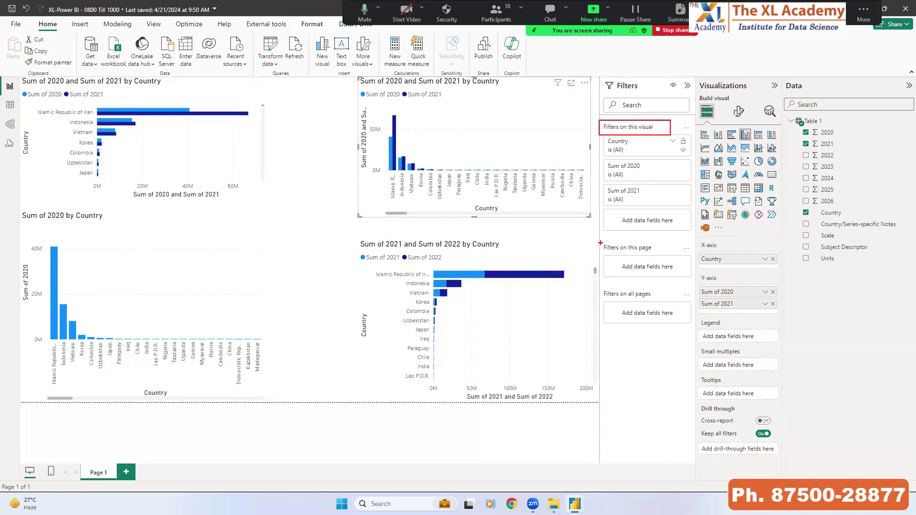
left_click_drag(598, 240, 674, 259)
left_click_drag(600, 289, 669, 301)
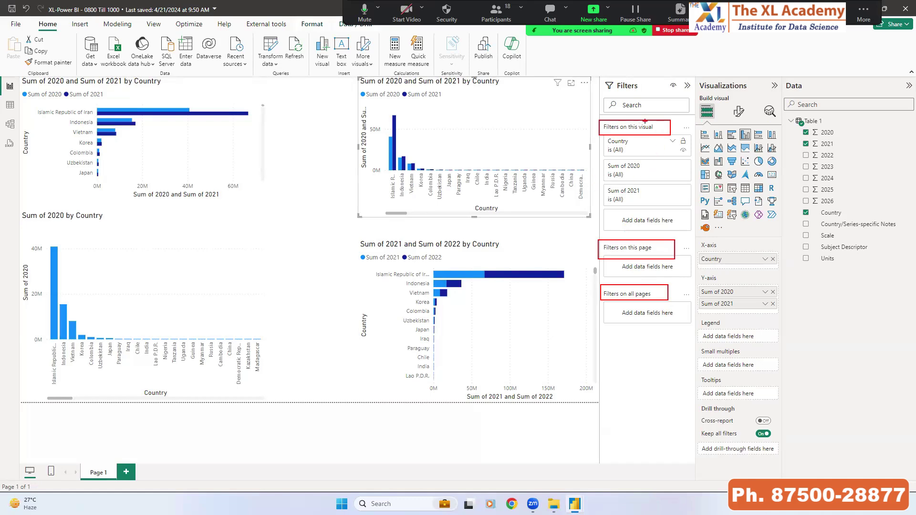
left_click_drag(315, 162, 373, 163)
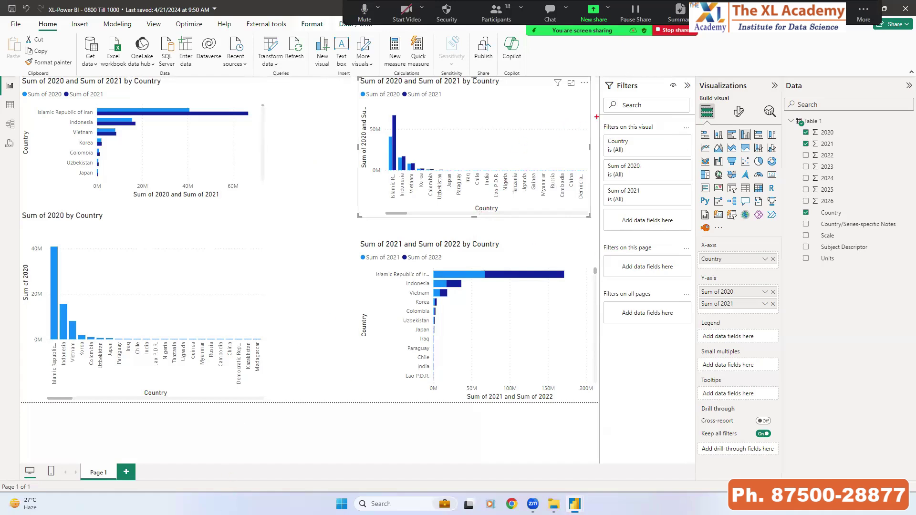
left_click_drag(596, 117, 667, 134)
left_click(242, 157)
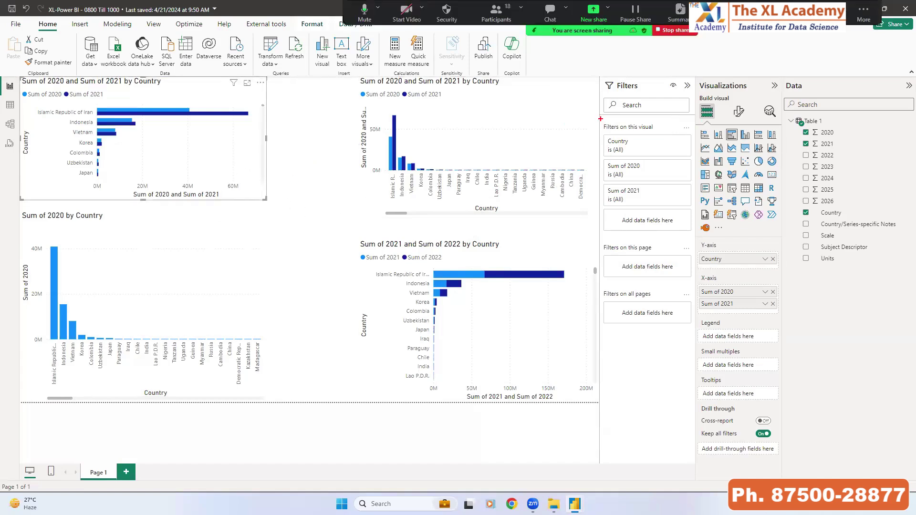
mouse_move(601, 119)
left_mouse_down()
mouse_move(665, 138)
mouse_move(699, 239)
left_mouse_up()
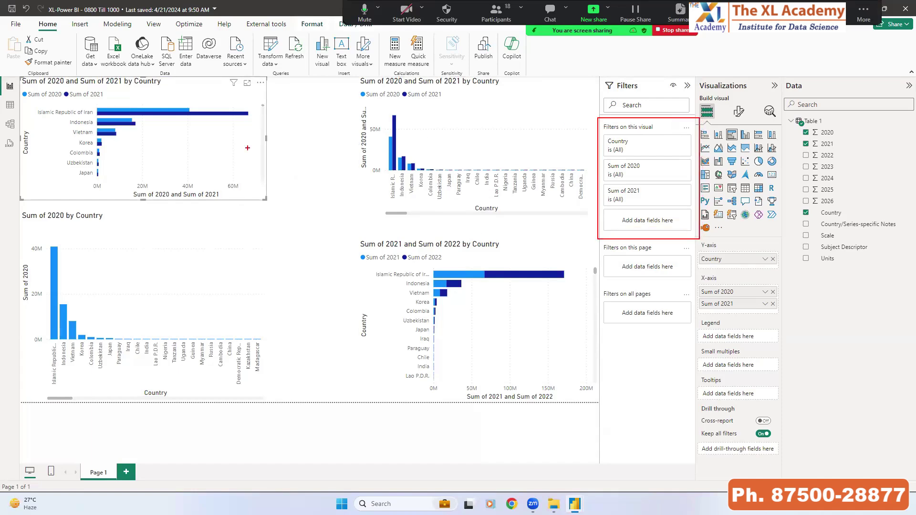
mouse_move(279, 96)
left_mouse_down()
mouse_move(171, 55)
mouse_move(4, 148)
mouse_move(237, 197)
mouse_move(262, 89)
left_mouse_up()
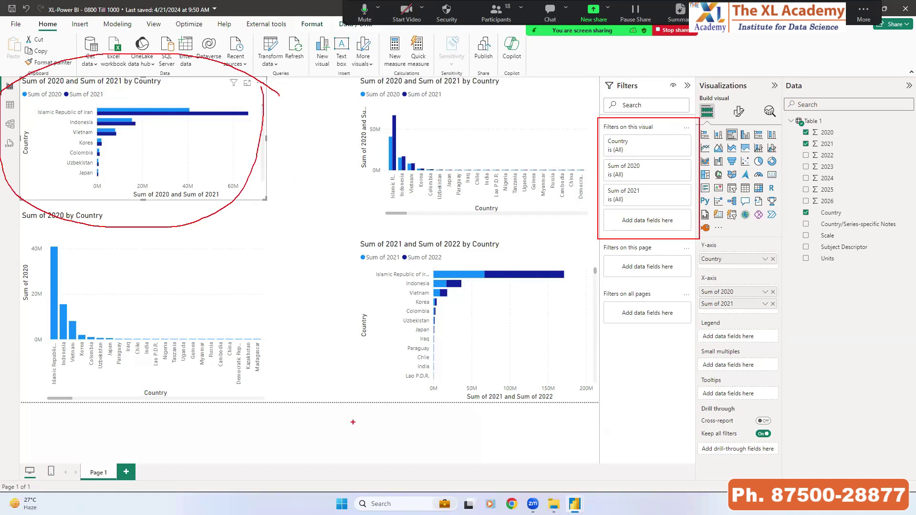
key("Escape")
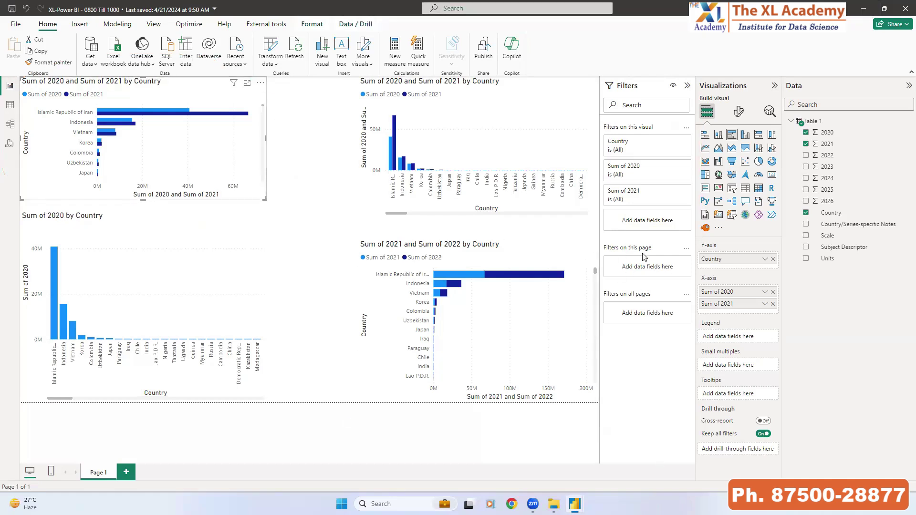
left_click_drag(587, 240, 703, 284)
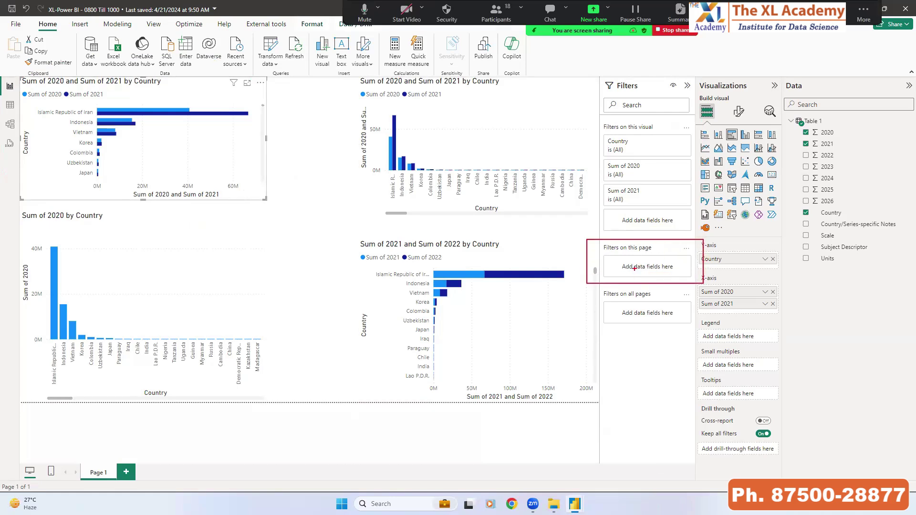
key("Escape")
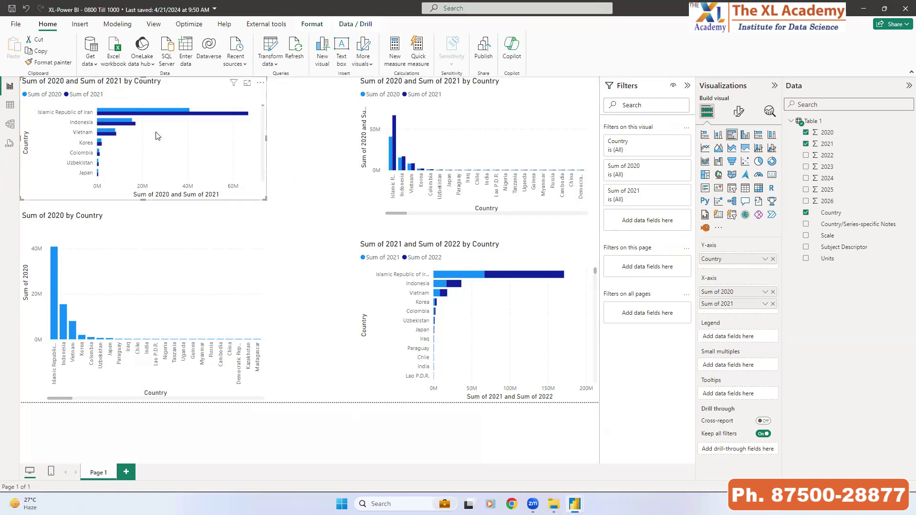
left_click_drag(18, 79, 601, 406)
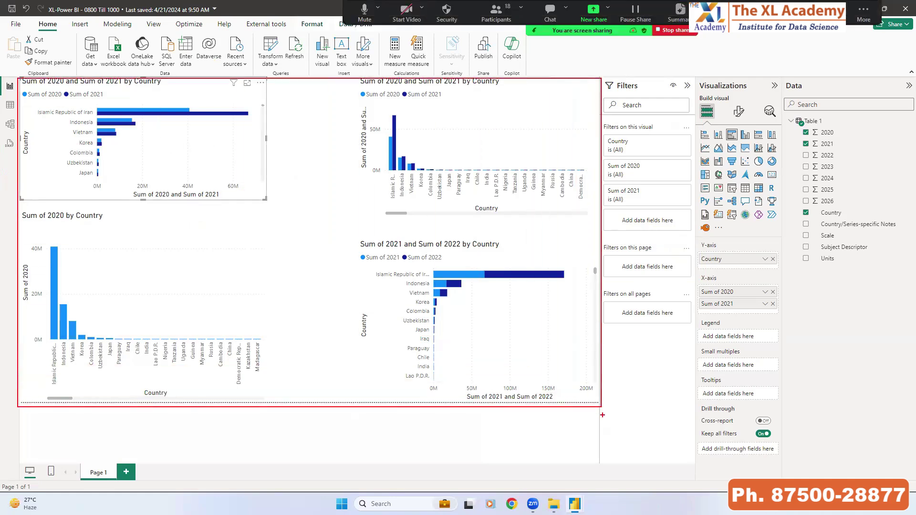
key("Escape")
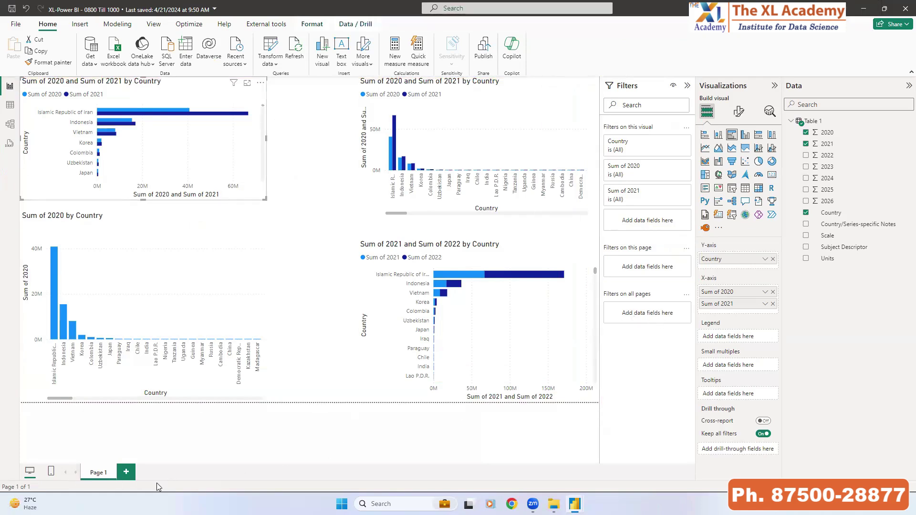
Add two blank report pages and return to the Sum of 2021 and Sum of 2022 chart on Page 1
left_click(126, 473)
left_click(161, 472)
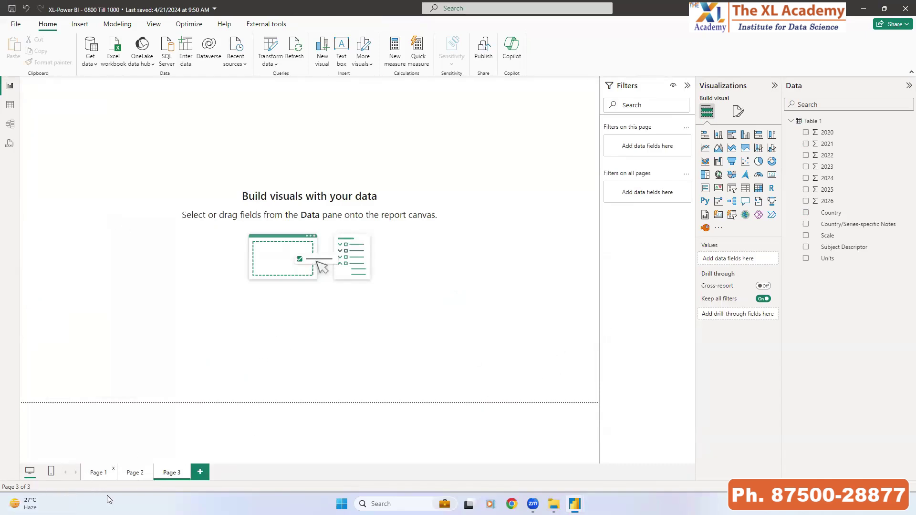
left_click(99, 474)
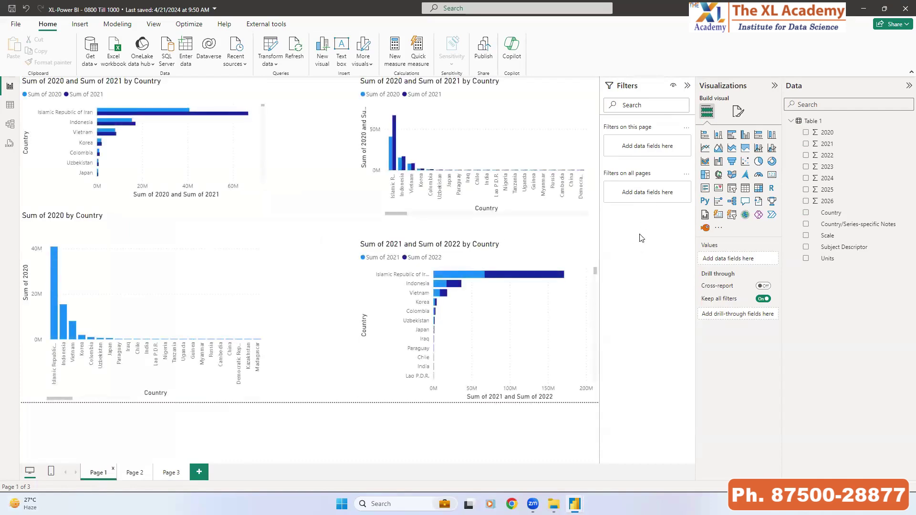
left_click(381, 273)
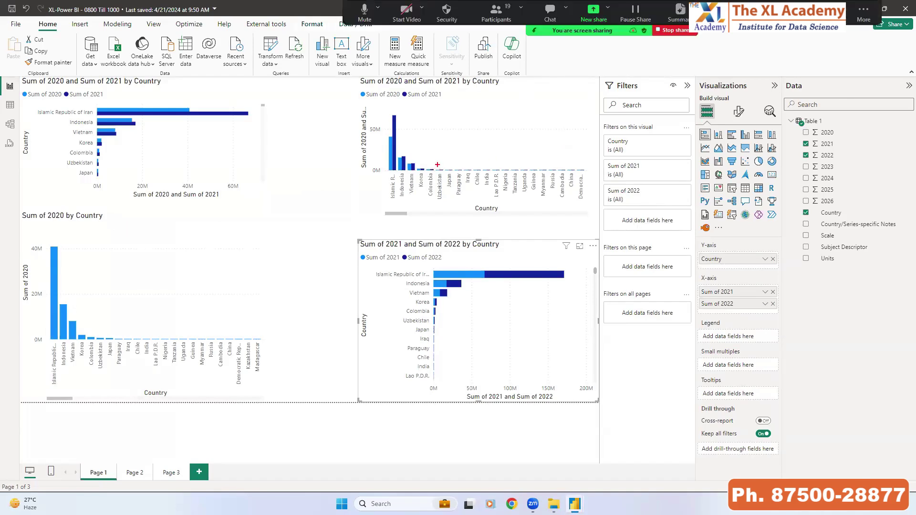
Look through the countries in the clustered bar chart of 2020 and 2021 and select the chart to show its filters
mouse_move(437, 164)
left_mouse_down()
mouse_move(576, 191)
mouse_move(595, 211)
left_mouse_up()
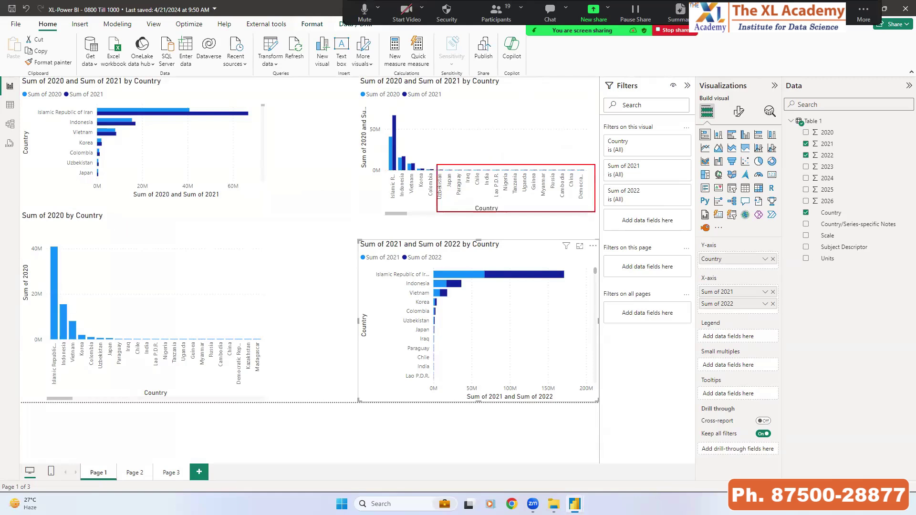
scroll(99, 170, "down", 3)
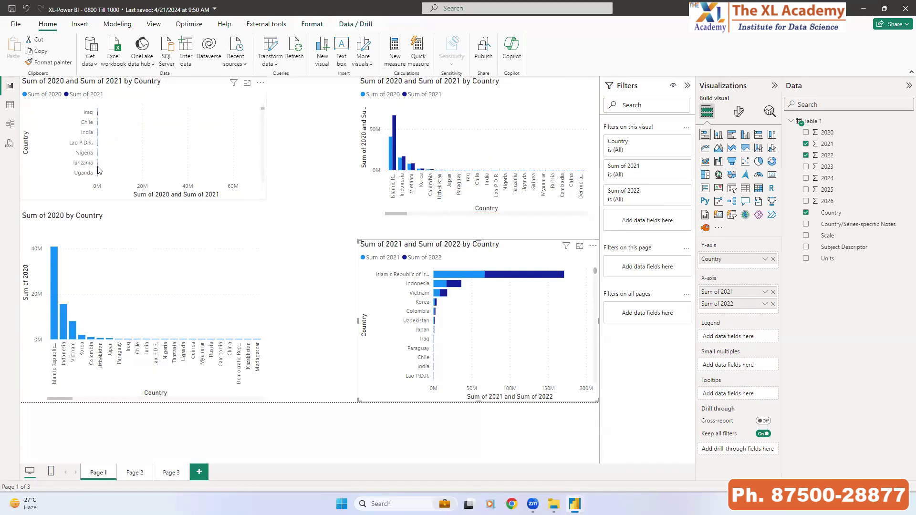
scroll(98, 170, "up", 3)
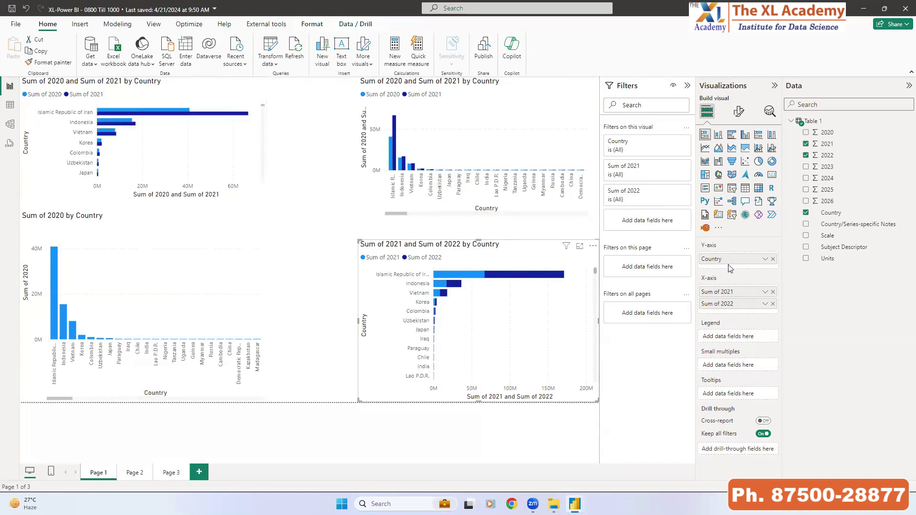
key("ctrl+2")
mouse_move(594, 120)
left_mouse_down()
mouse_move(644, 152)
mouse_move(702, 231)
left_mouse_up()
key("Escape")
left_click(258, 196)
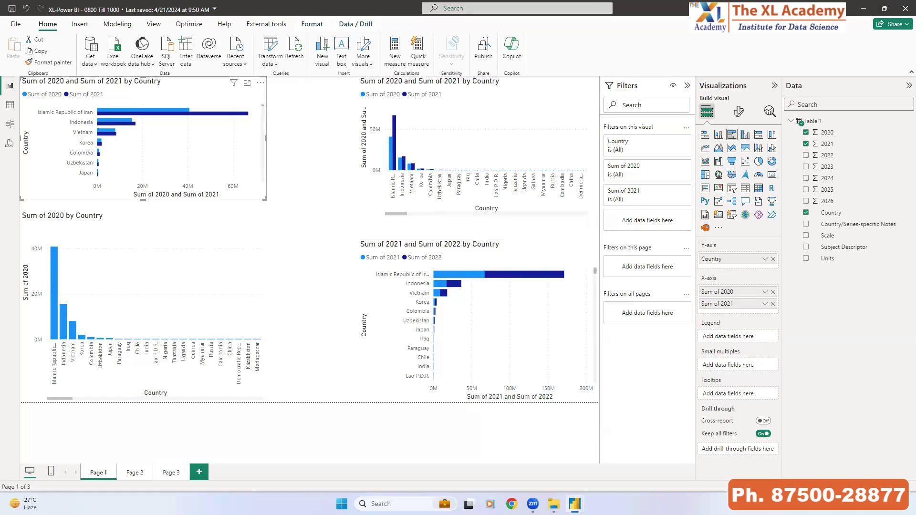
key("ctrl+2")
left_click_drag(231, 103, 280, 85)
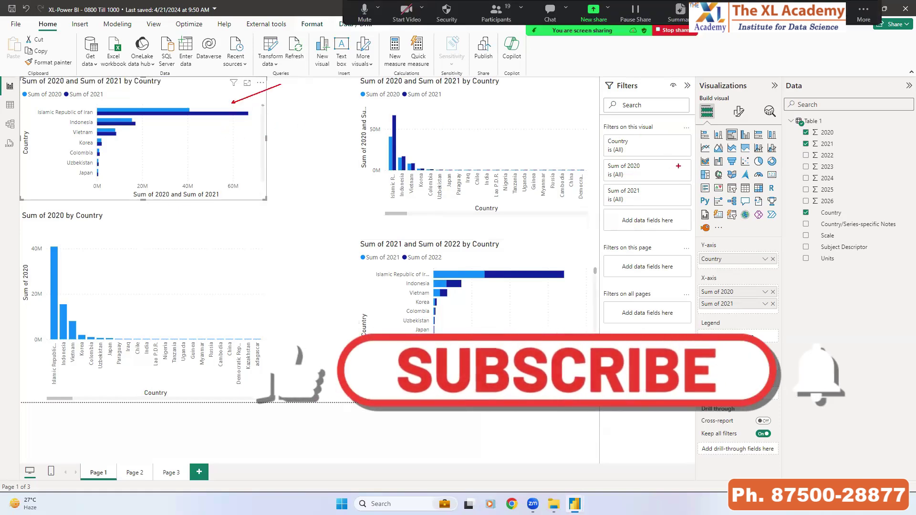
mouse_move(598, 130)
left_mouse_down()
mouse_move(687, 233)
mouse_move(702, 217)
left_mouse_up()
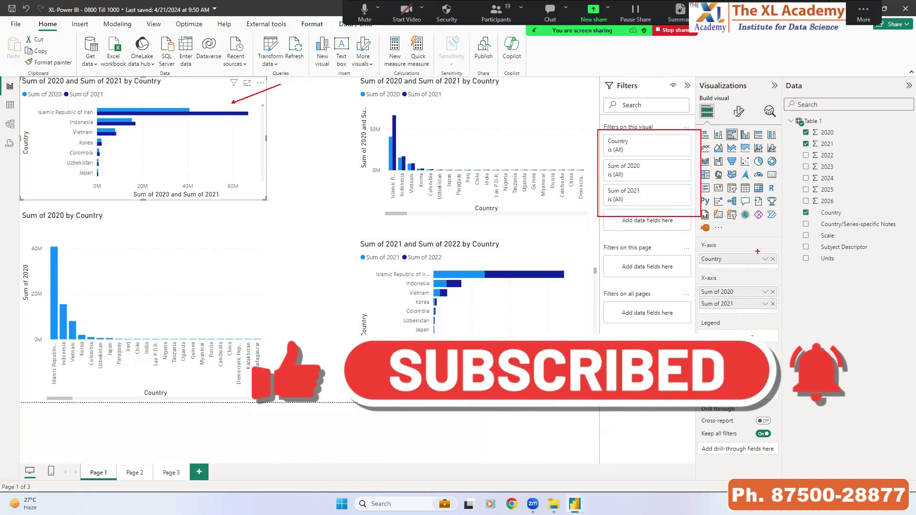
mouse_move(702, 237)
left_mouse_down()
mouse_move(770, 334)
mouse_move(796, 321)
left_mouse_up()
key("Escape")
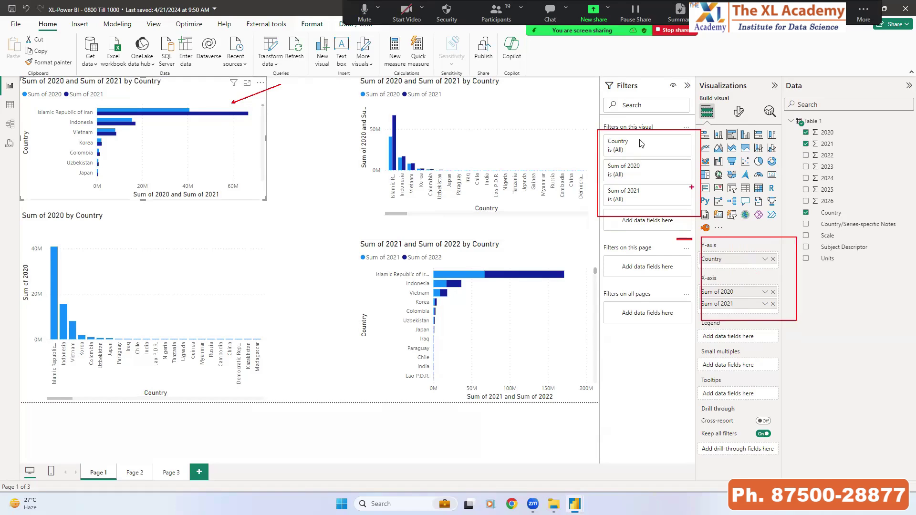
key("ctrl+2")
left_click_drag(179, 103, 215, 81)
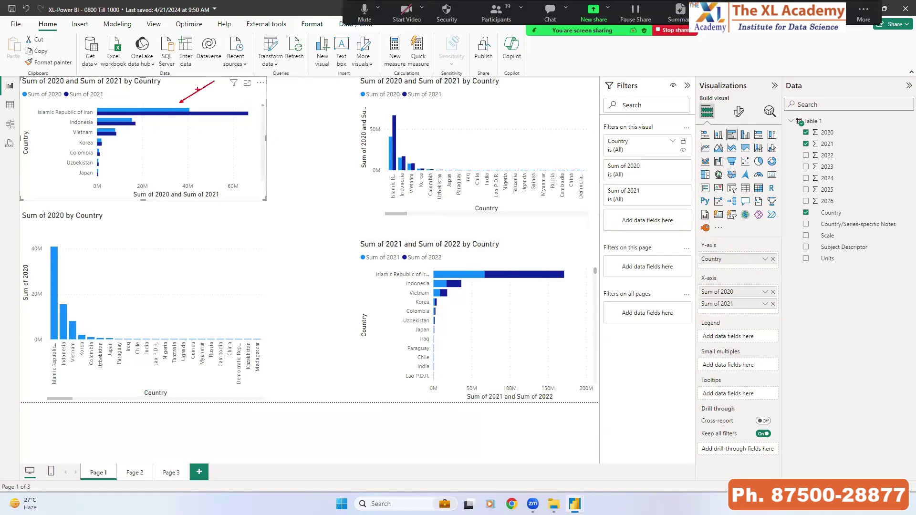
left_click_drag(73, 106, 100, 61)
left_click_drag(633, 139, 671, 93)
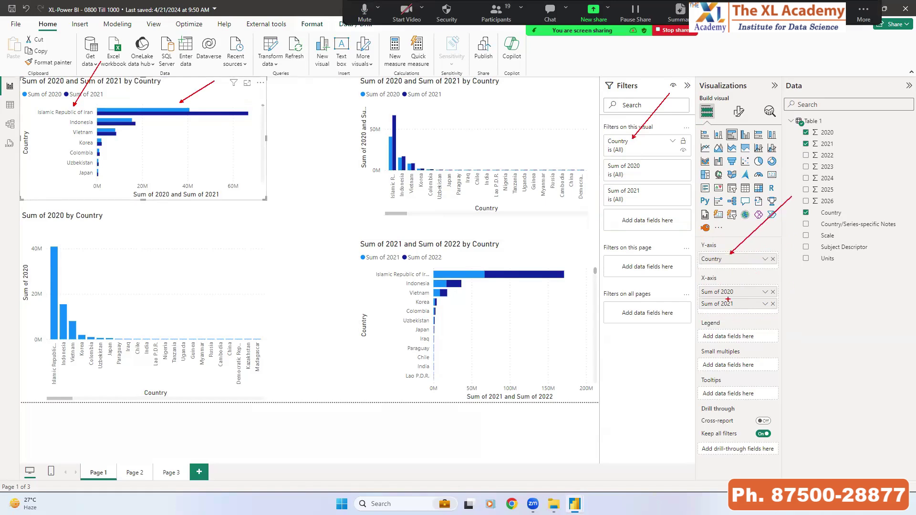
left_click_drag(598, 158, 708, 218)
mouse_move(680, 155)
left_mouse_down()
mouse_move(654, 170)
mouse_move(665, 194)
left_mouse_up()
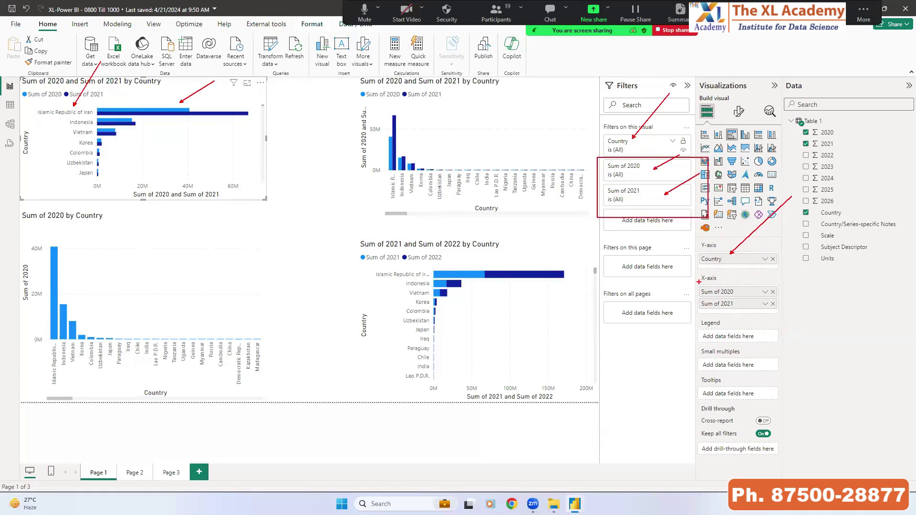
mouse_move(699, 283)
left_mouse_down()
mouse_move(790, 323)
mouse_move(770, 296)
left_mouse_up()
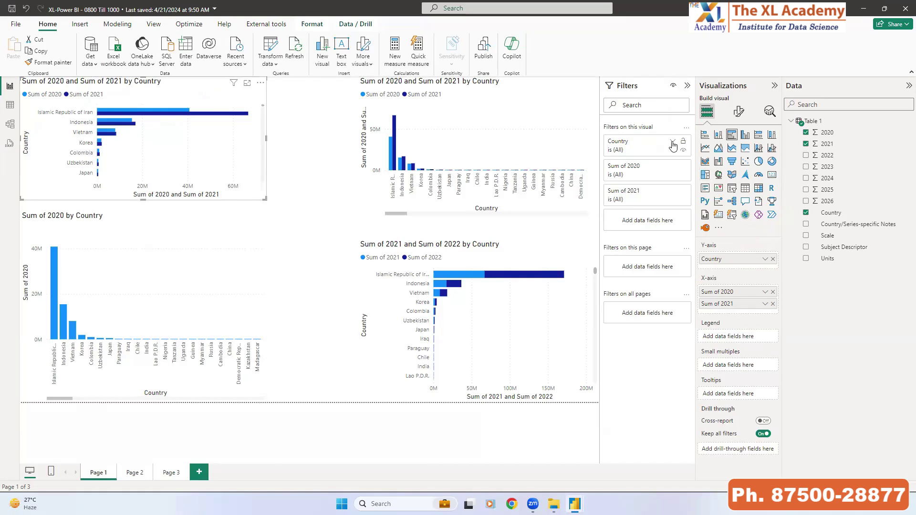
Expand the clustered bar chart's Country filter, view the available filter types and keep Basic filtering
left_click(673, 145)
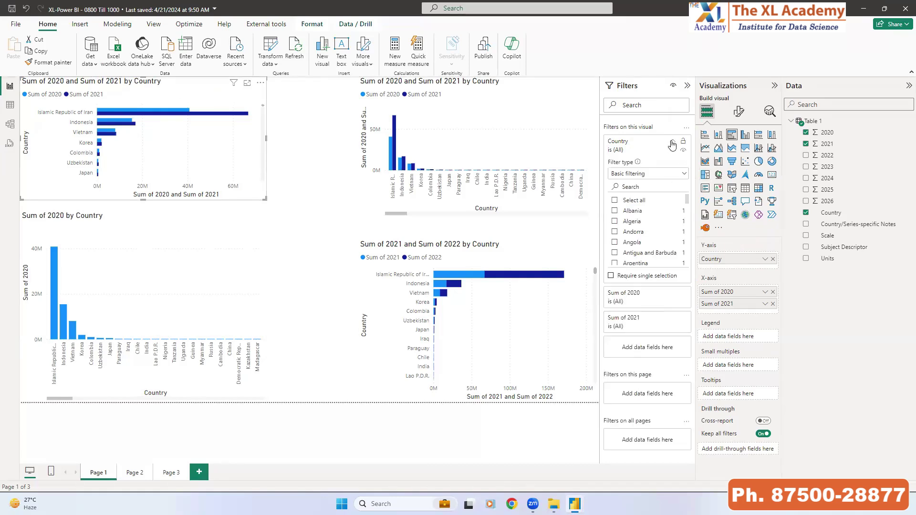
left_click(672, 143)
left_click(672, 143)
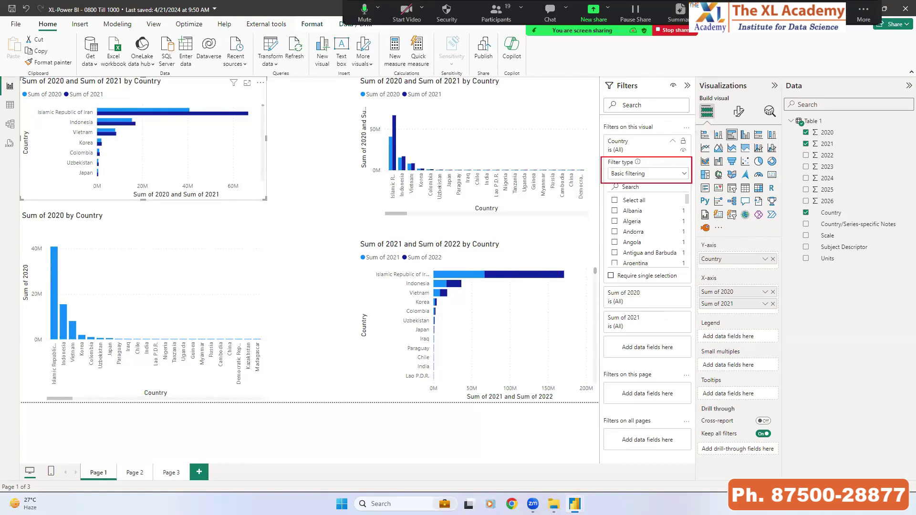
left_click(644, 174)
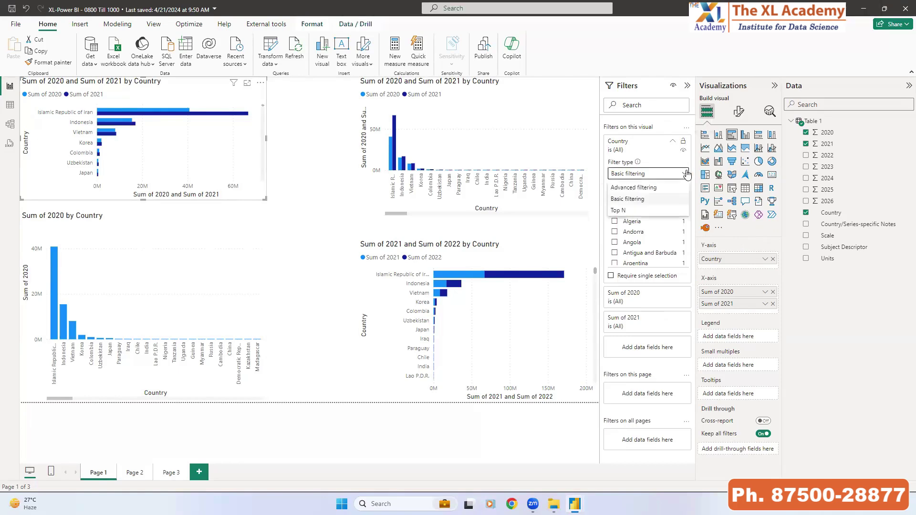
left_click(635, 197)
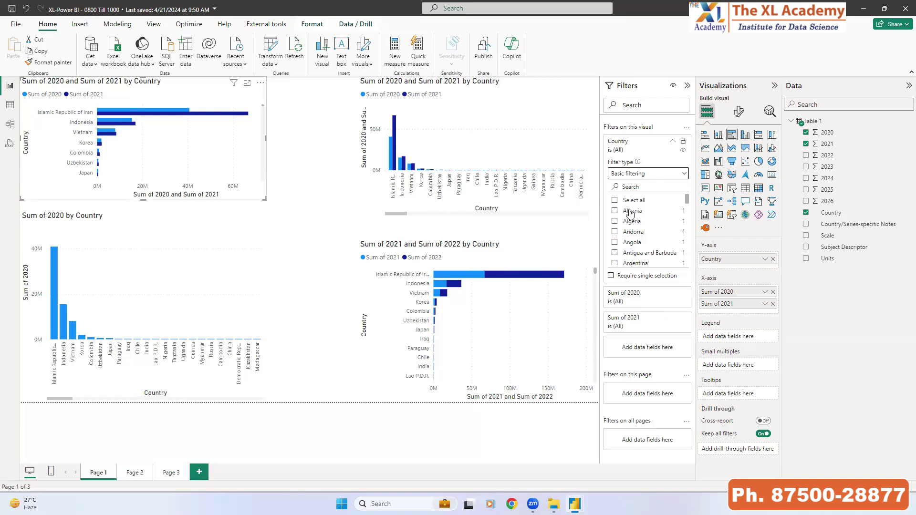
Search the Country filter's value list for India and China and filter the clustered bar chart to these two countries
scroll(631, 213, "down", 1)
scroll(631, 213, "down", 3)
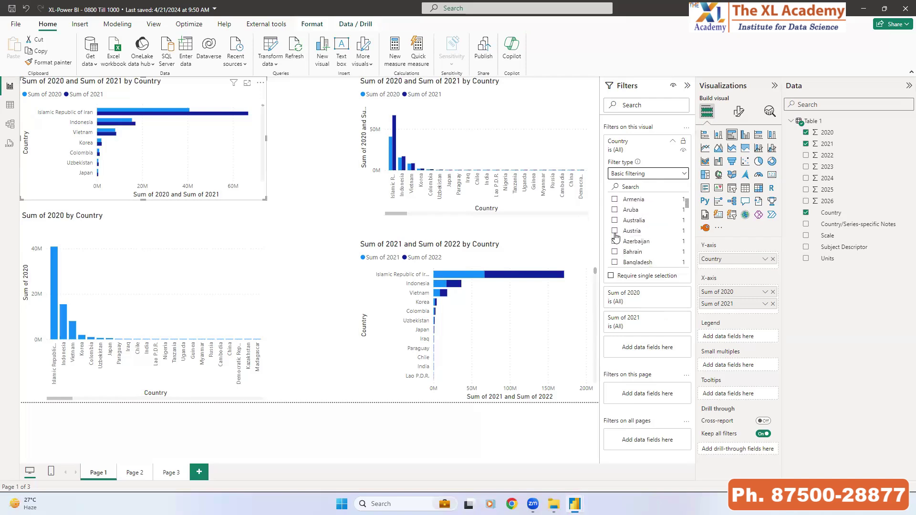
scroll(617, 234, "down", 2)
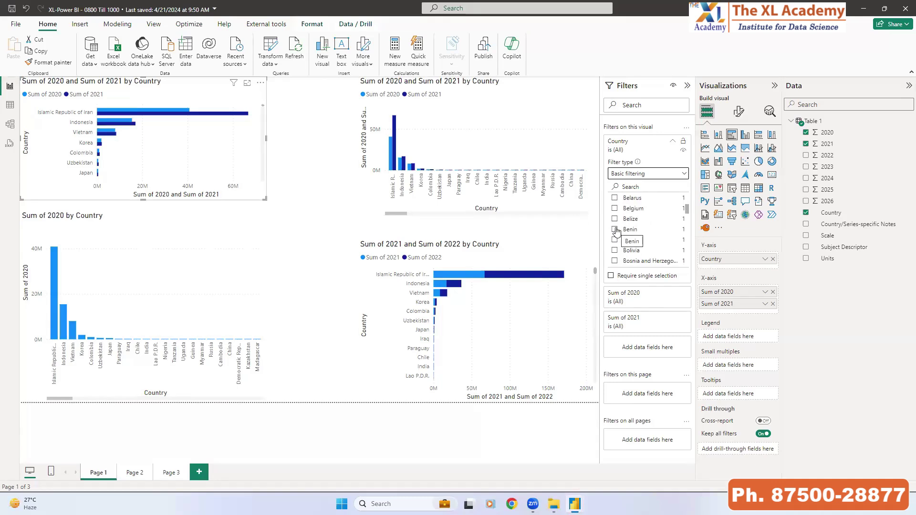
scroll(646, 234, "up", 4)
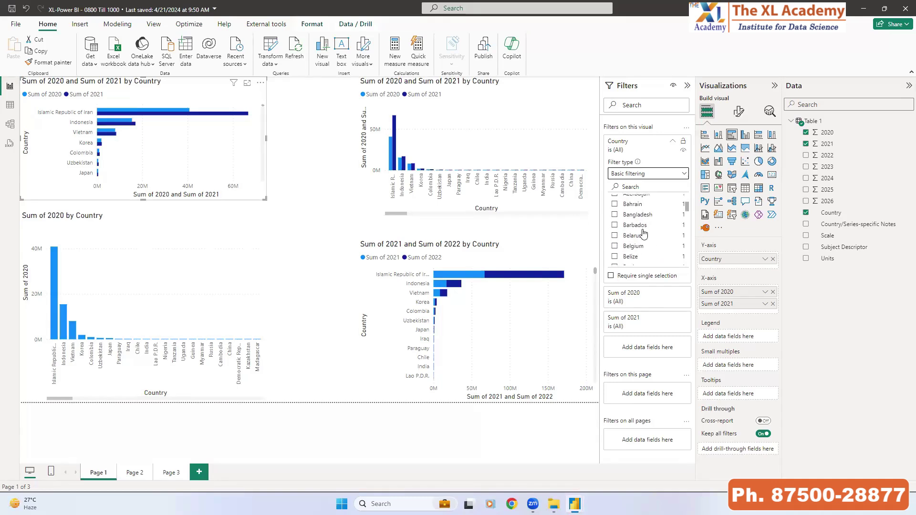
scroll(647, 234, "up", 2)
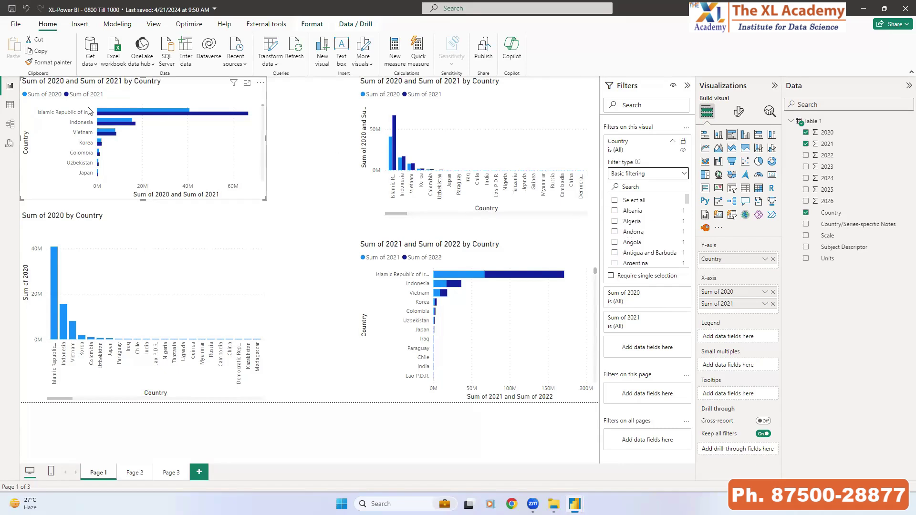
left_click(642, 187)
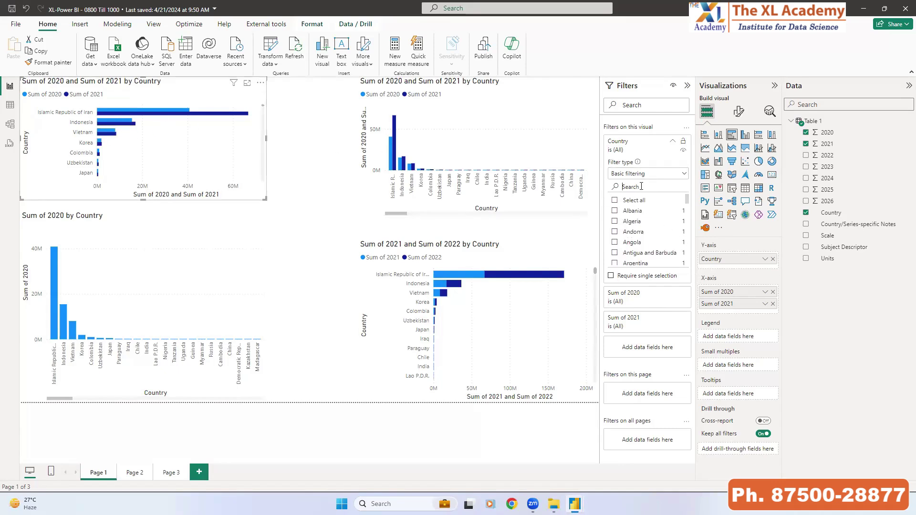
type("india")
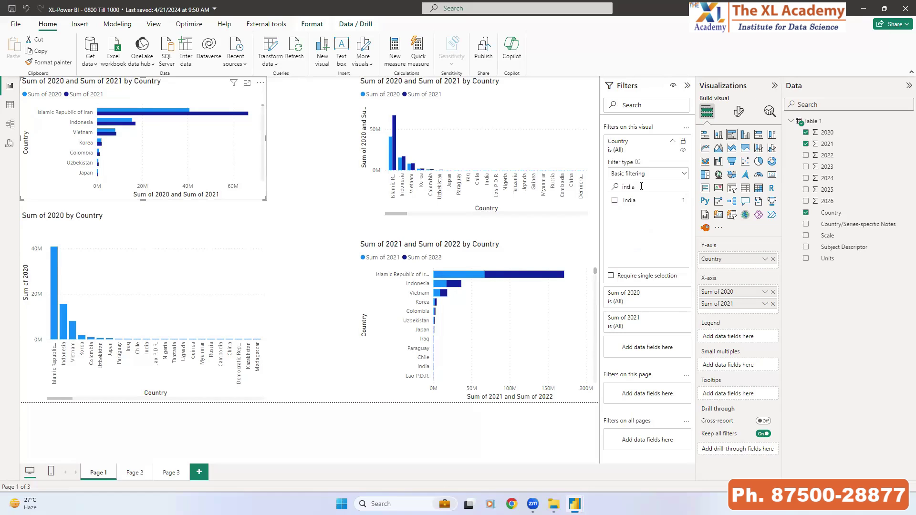
left_click(629, 200)
left_click_drag(636, 189, 597, 190)
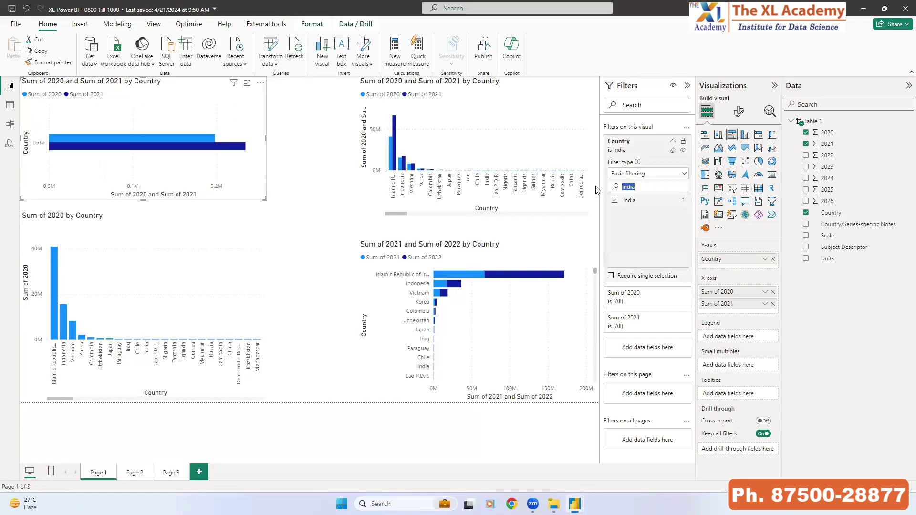
type("china")
left_click(614, 201)
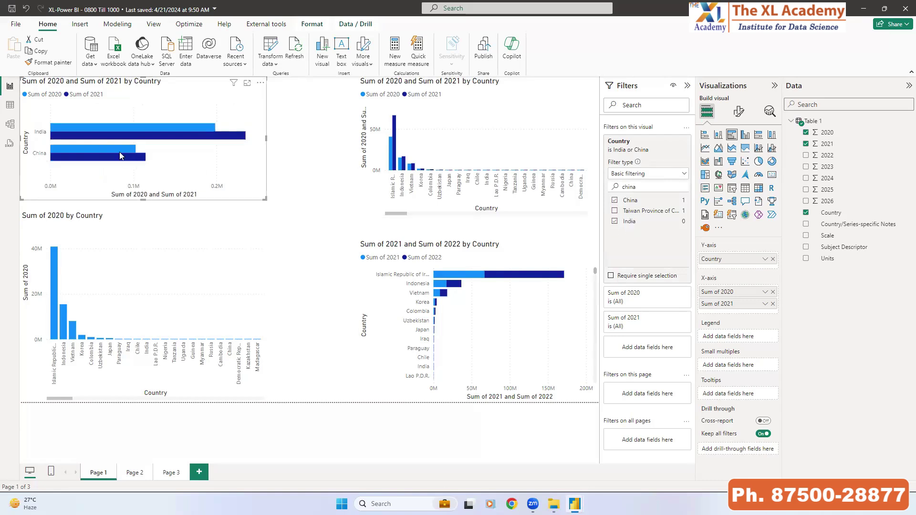
mouse_move(121, 154)
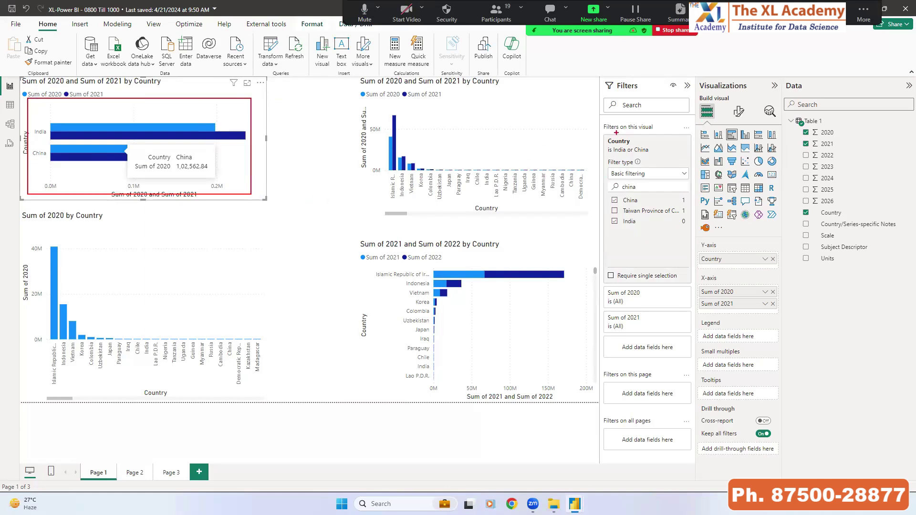
mouse_move(601, 123)
left_mouse_down()
mouse_move(661, 136)
mouse_move(697, 287)
left_mouse_up()
left_click_drag(50, 95, 30, 133)
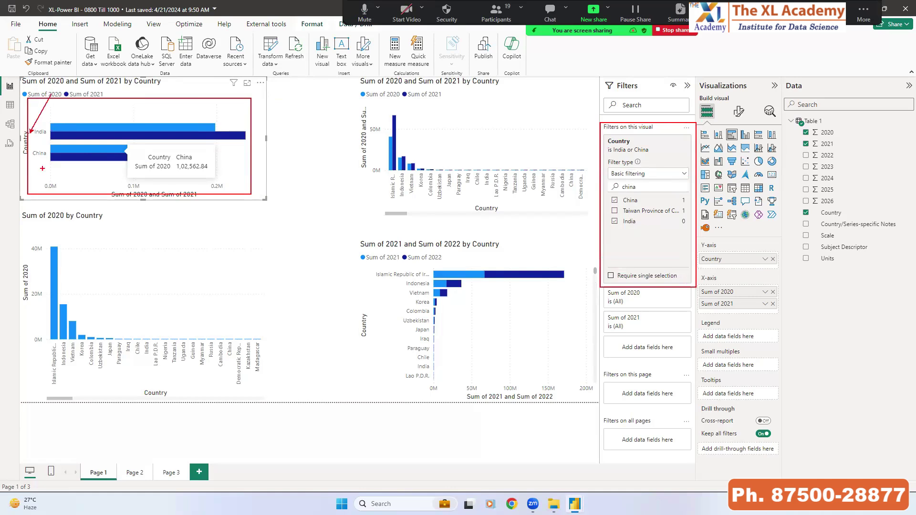
left_click_drag(72, 212, 40, 164)
mouse_move(359, 74)
left_mouse_down()
mouse_move(527, 165)
mouse_move(607, 228)
left_mouse_up()
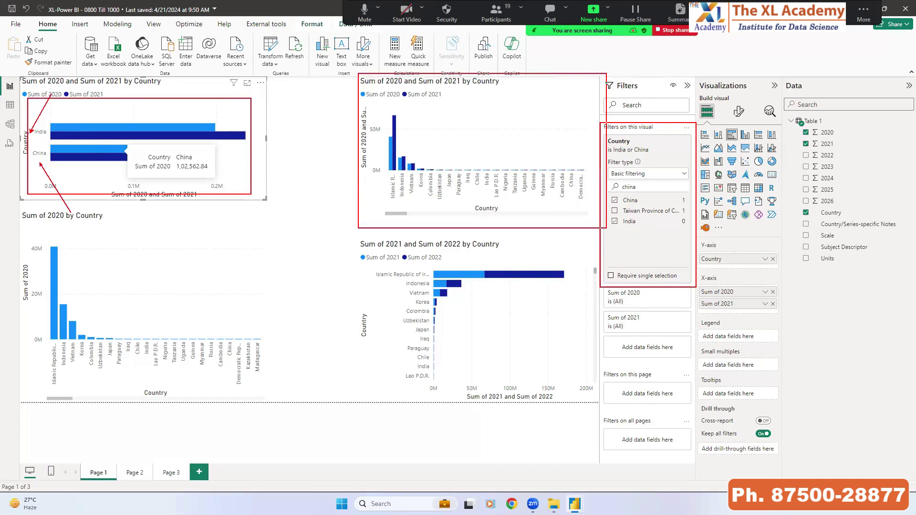
left_click_drag(360, 243, 607, 396)
mouse_move(3, 235)
left_mouse_down()
mouse_move(242, 436)
mouse_move(319, 453)
left_mouse_up()
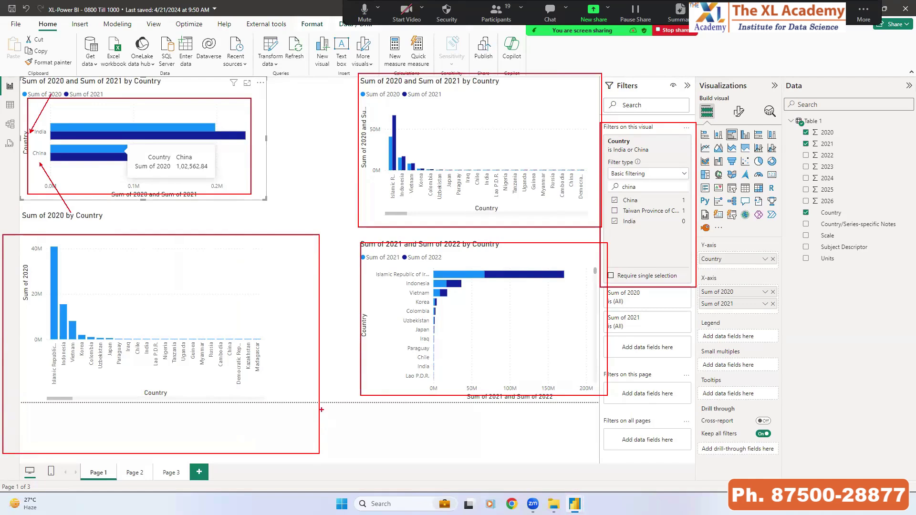
key("Escape")
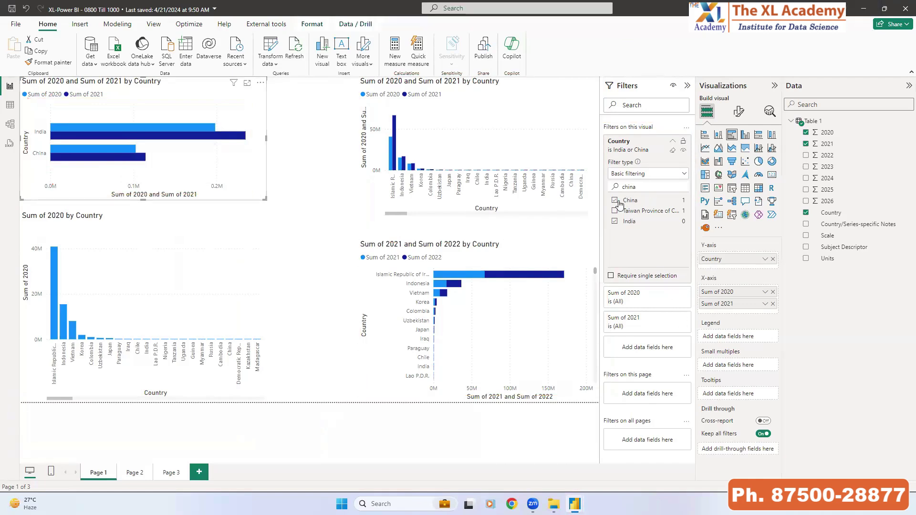
Clear India and China from the clustered bar chart's Country filter
left_click(616, 221)
left_click(615, 200)
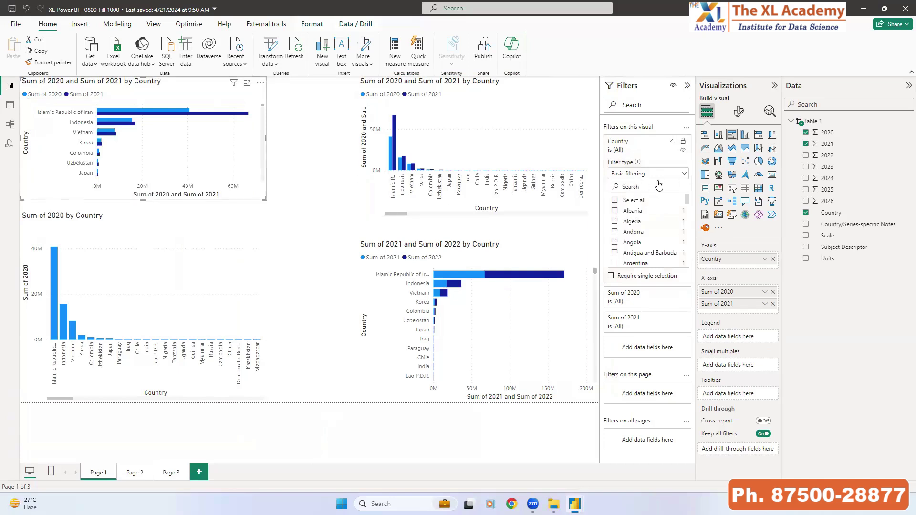
Switch the Country filter to Advanced filtering, set its condition to "starts with", and review the other conditions
left_click(675, 177)
left_click(640, 190)
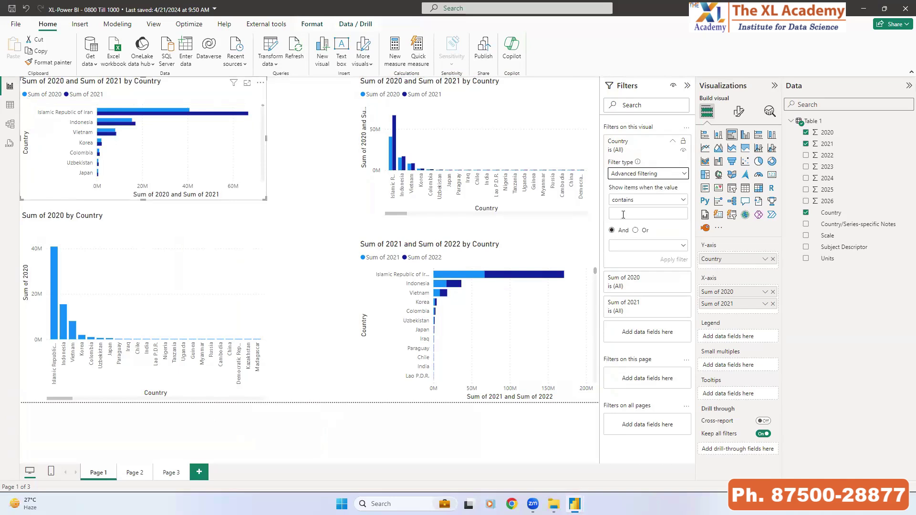
left_click(682, 203)
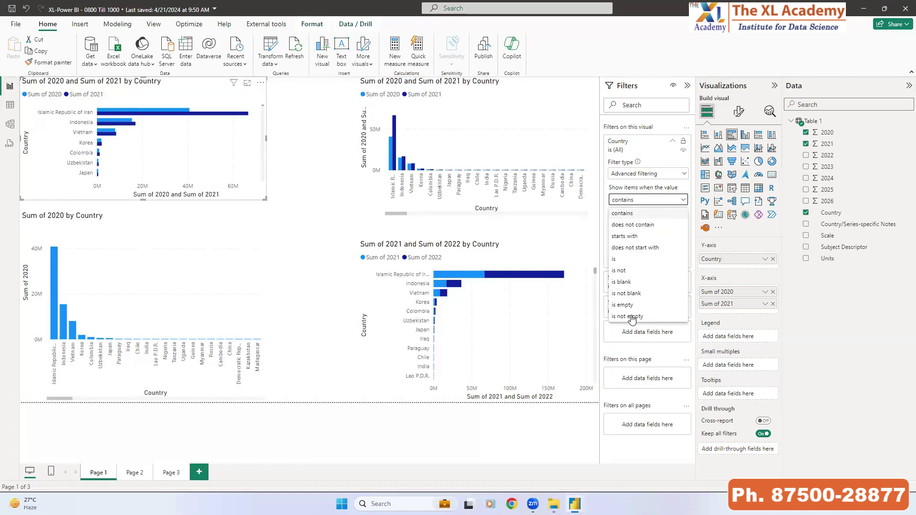
left_click(638, 237)
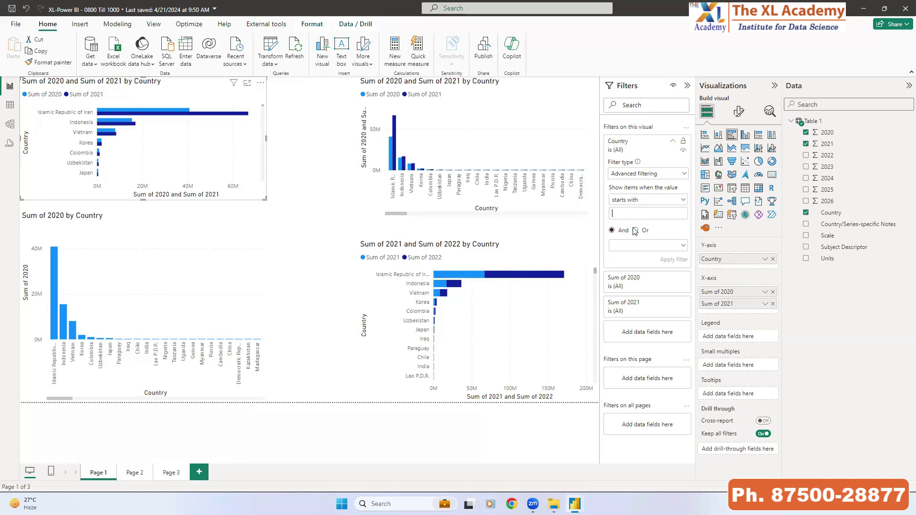
mouse_move(100, 153)
left_click(673, 202)
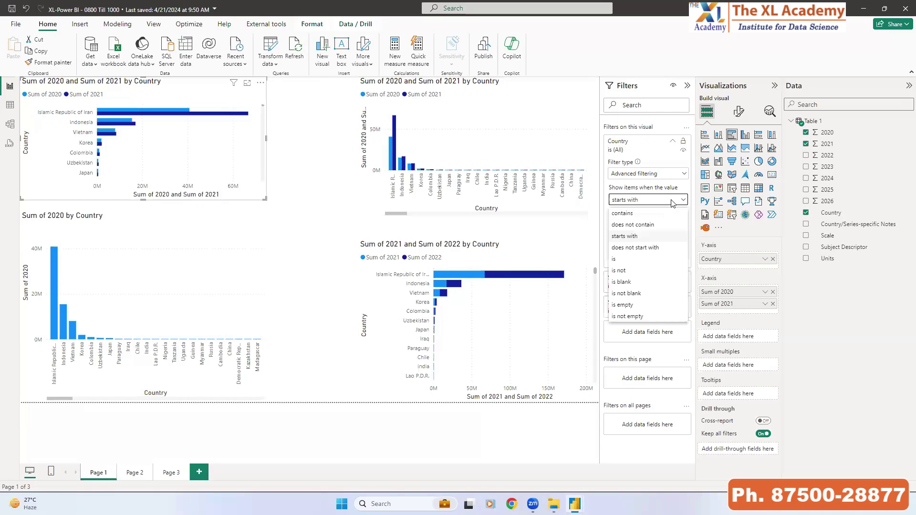
Switch the clustered bar chart's Country filter to Top N and apply the top 5 items by Sum of 2020
left_click(676, 174)
left_click(675, 174)
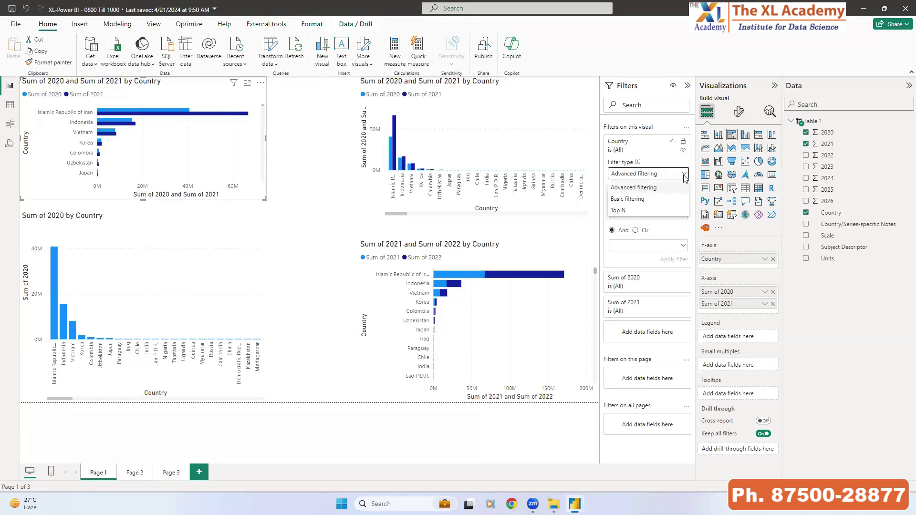
left_click(618, 211)
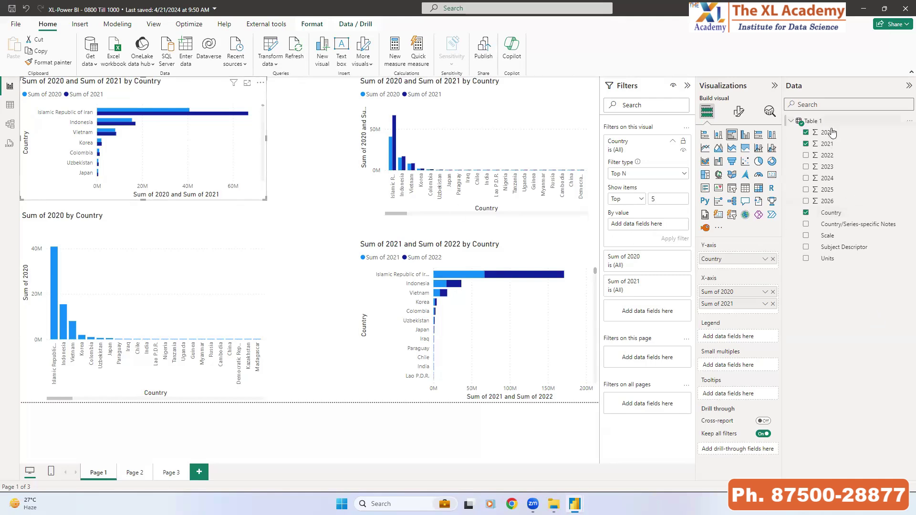
left_click_drag(833, 134, 664, 226)
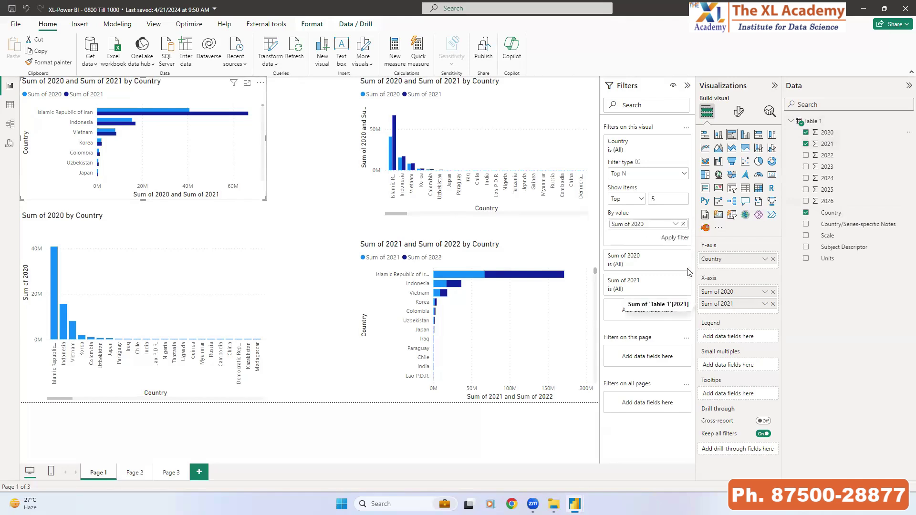
left_click(677, 239)
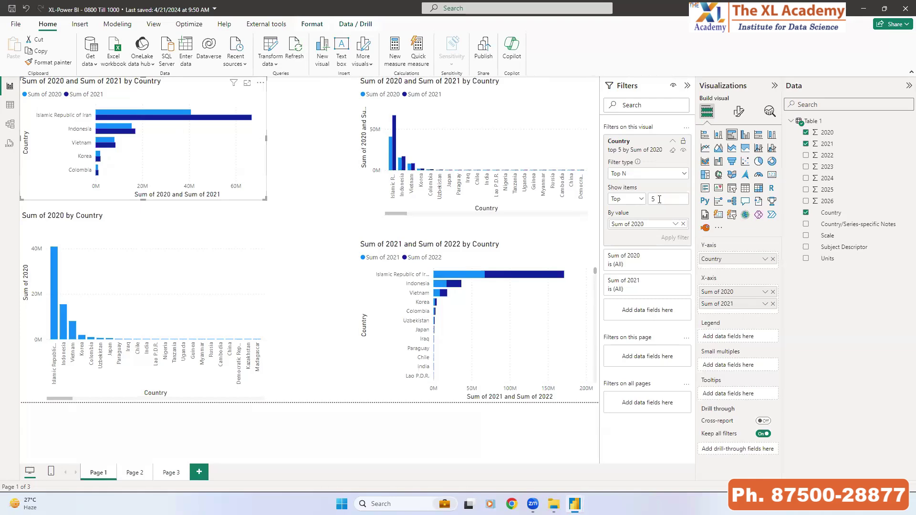
Remove and re-add 2020 as the Top N filter's value field, and try placing 2021 there too
left_click(684, 224)
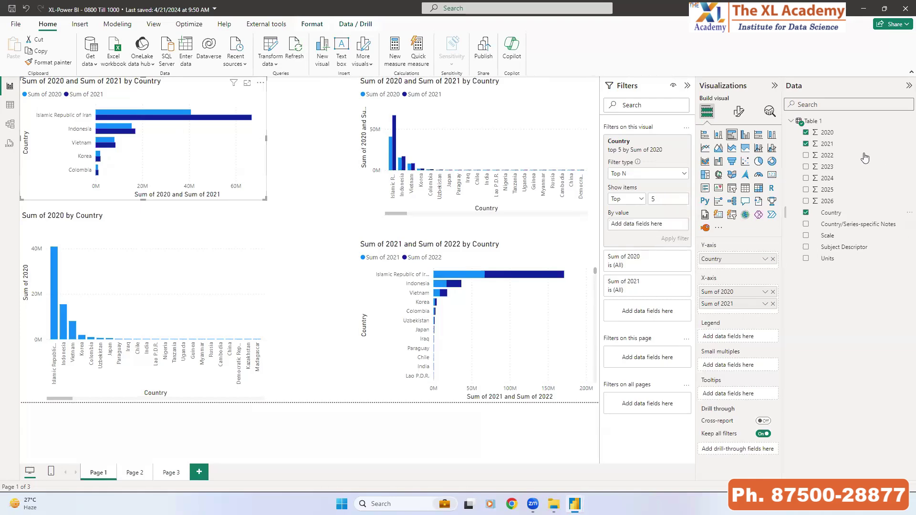
left_click_drag(818, 135, 639, 228)
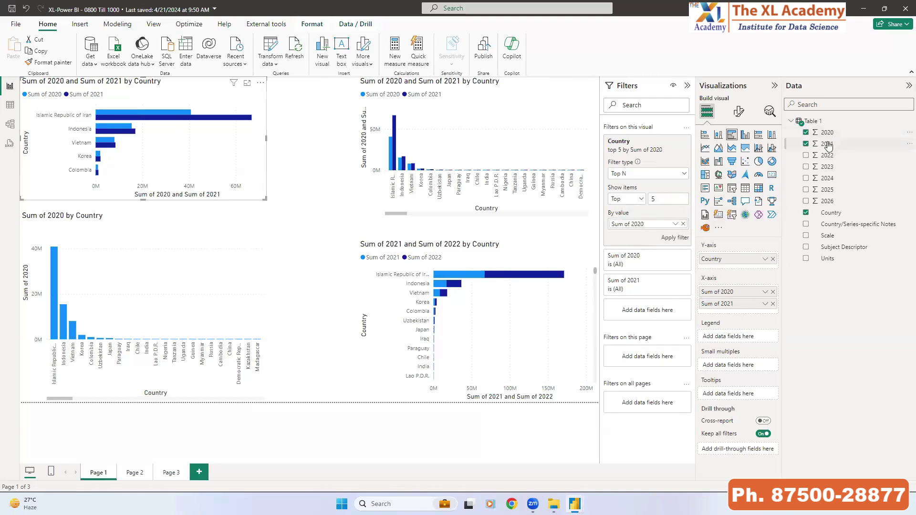
left_click_drag(828, 144, 645, 225)
Enlarge the clustered bar chart slightly in width and height
left_click_drag(265, 199, 281, 213)
left_click(315, 203)
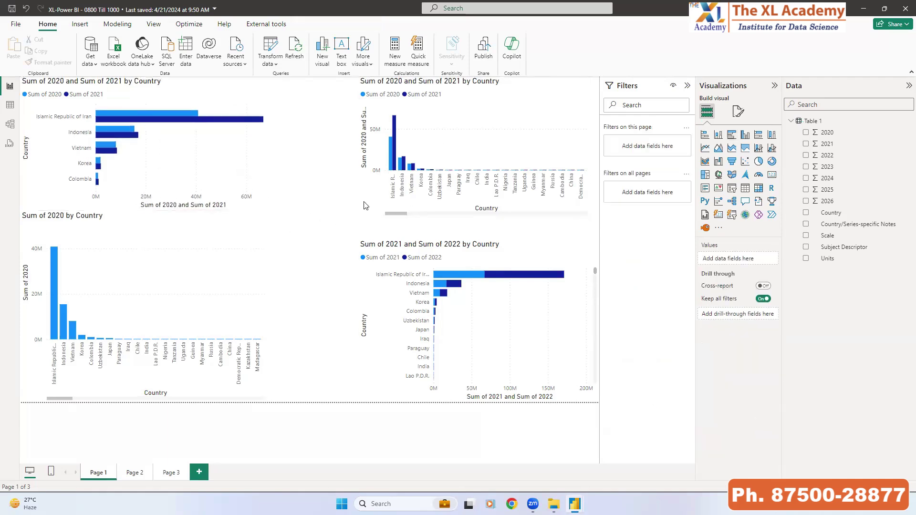
left_click(361, 213)
left_click(244, 179)
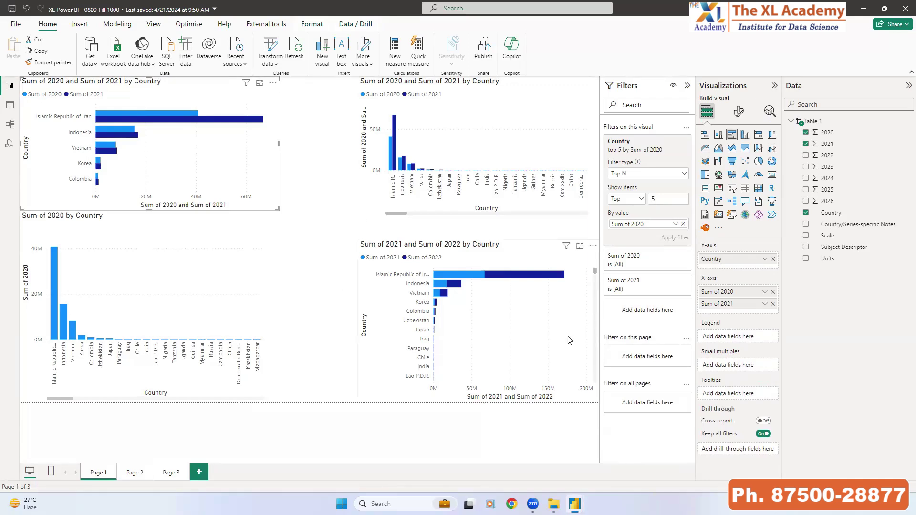
Switch the Country filter of the Sum of 2020 by Country column chart to Top N filtering
left_click(179, 294)
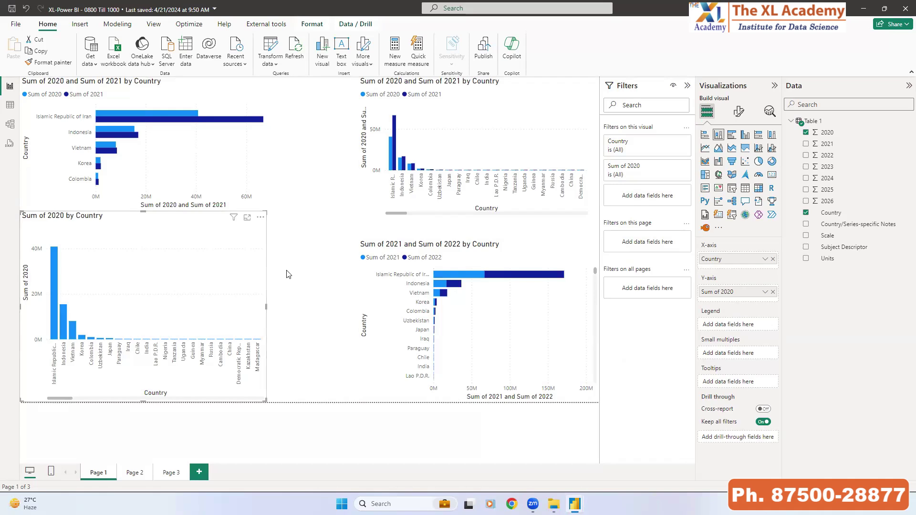
left_click(834, 216)
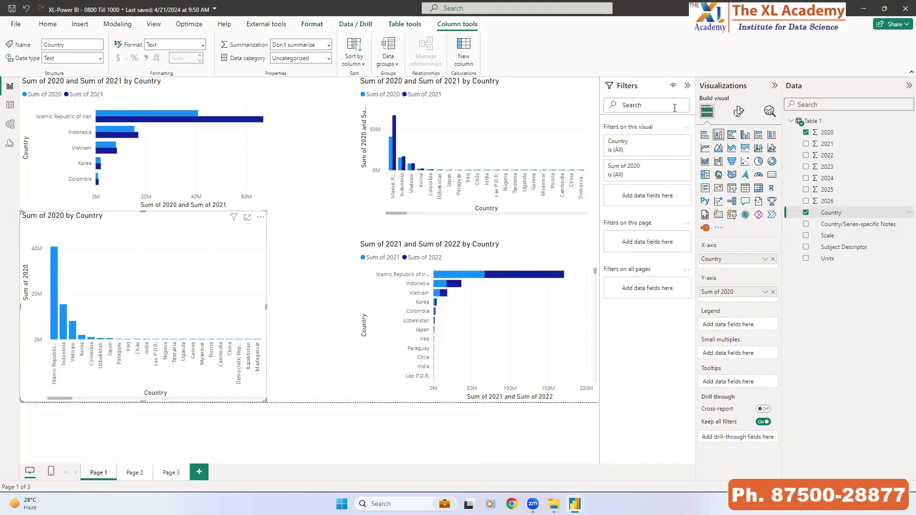
left_click(673, 142)
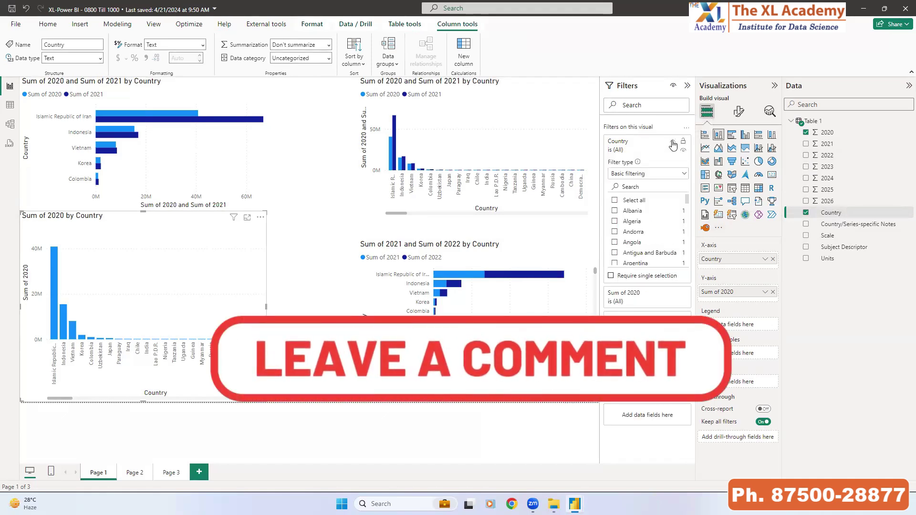
left_click(685, 175)
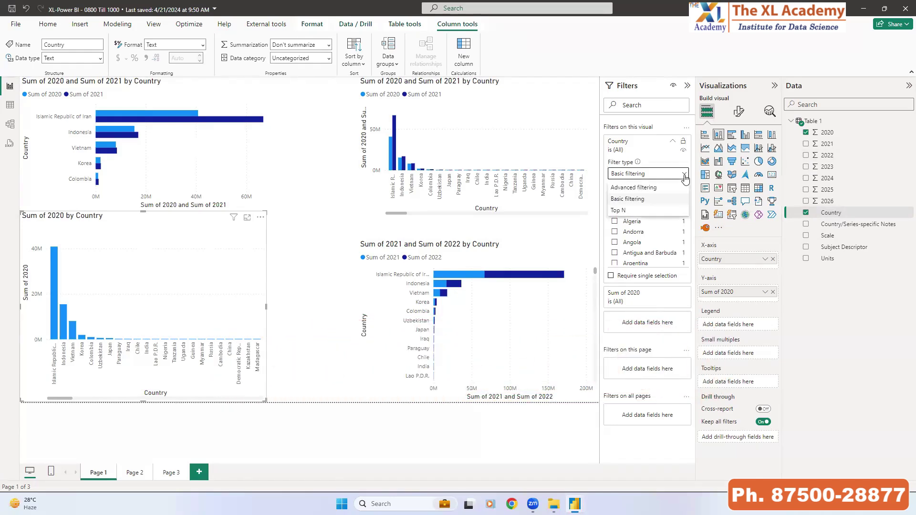
left_click(633, 211)
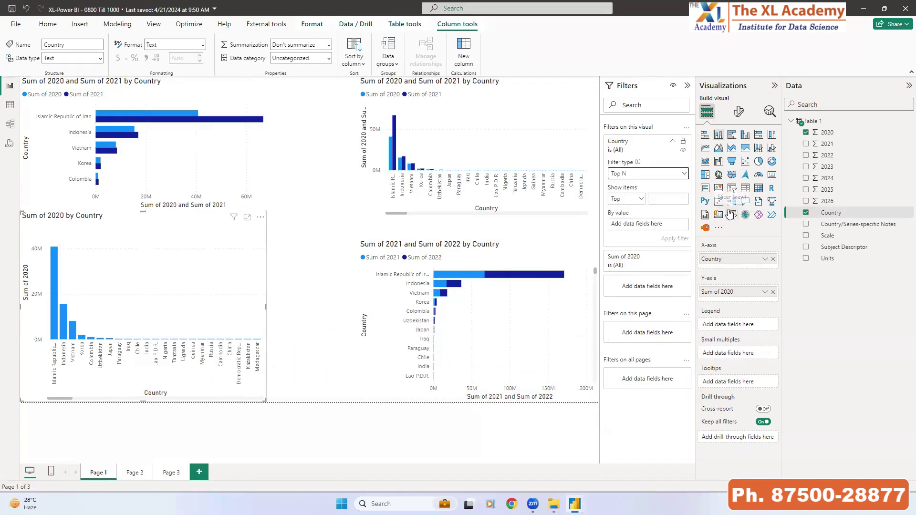
Set the column chart's Country filter to the bottom 5 items by Sum of 2020 and apply it
left_click(642, 200)
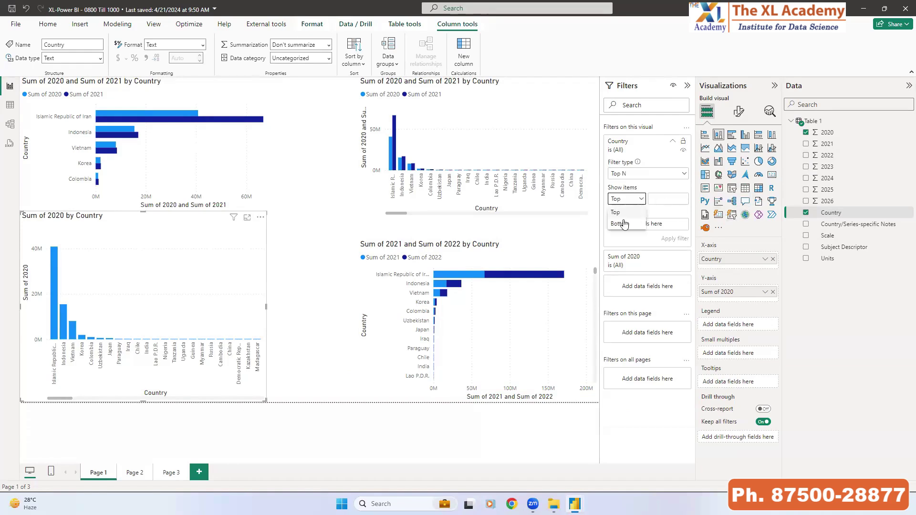
left_click(623, 227)
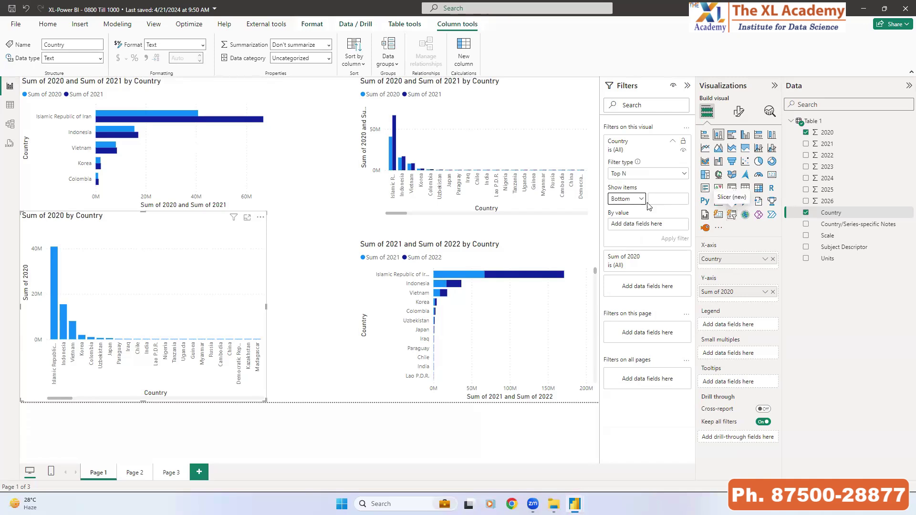
left_click(672, 199)
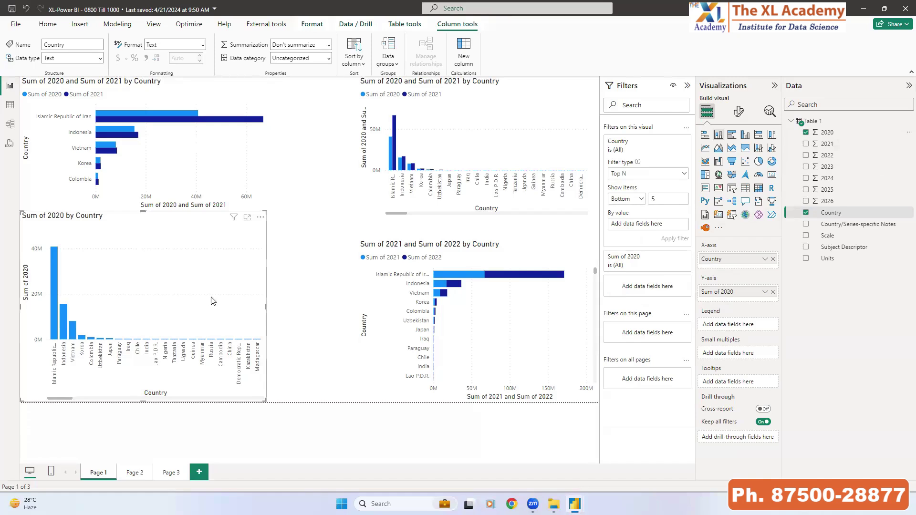
left_click_drag(827, 133, 651, 225)
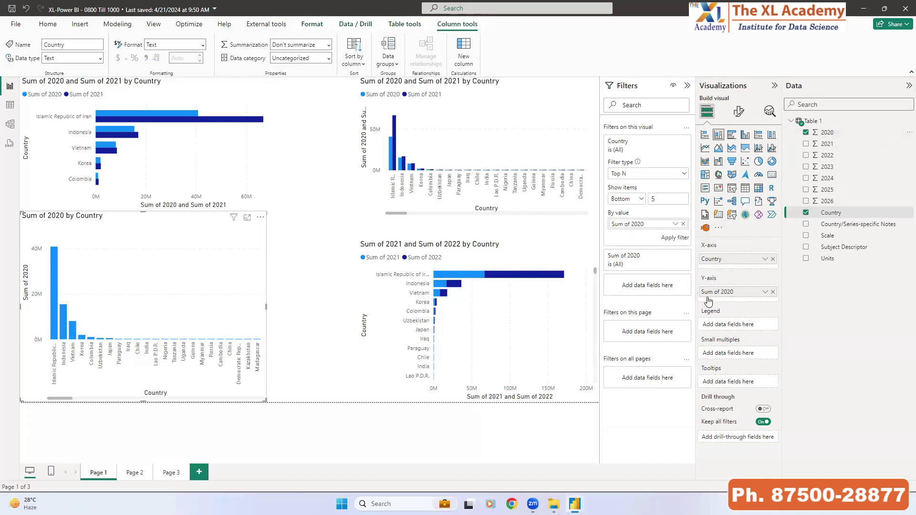
left_click(672, 238)
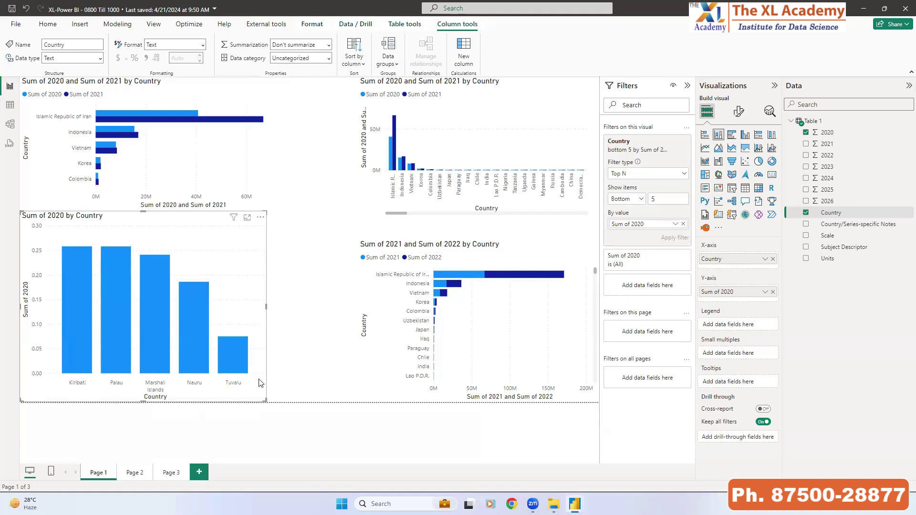
left_click(313, 219)
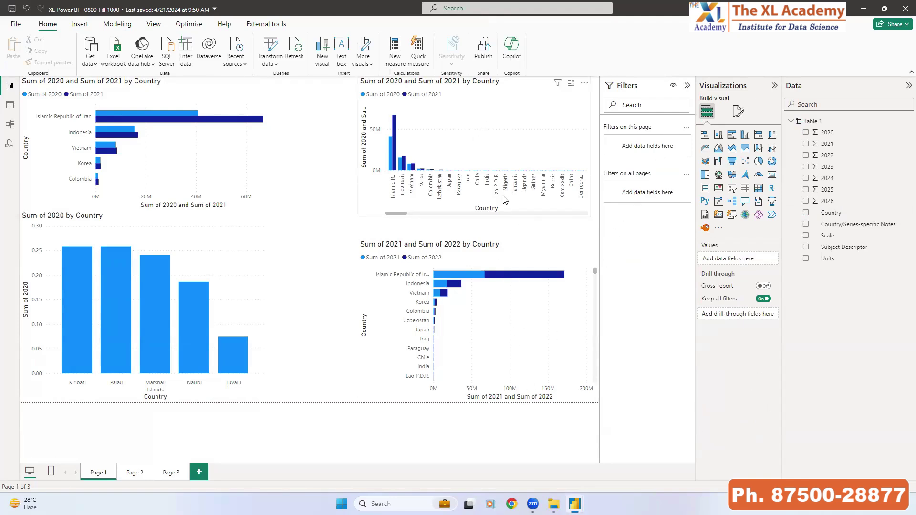
left_click(548, 148)
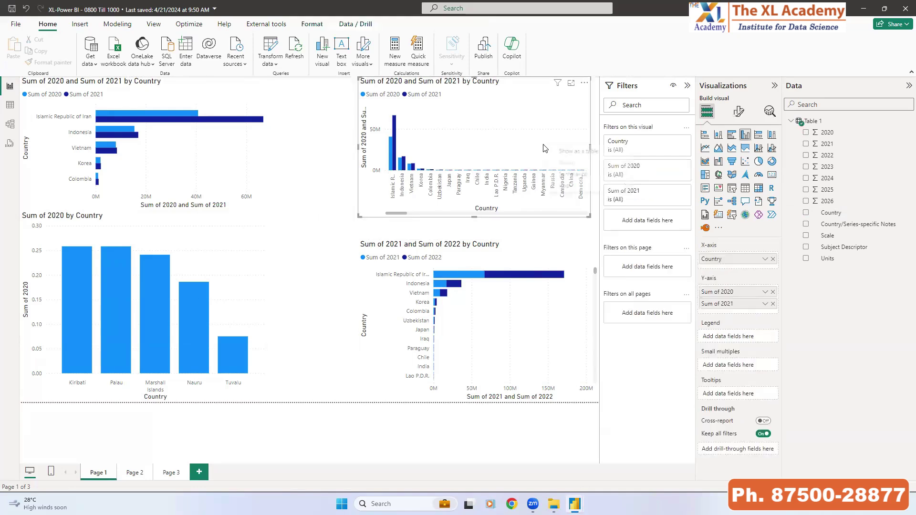
right_click(549, 148)
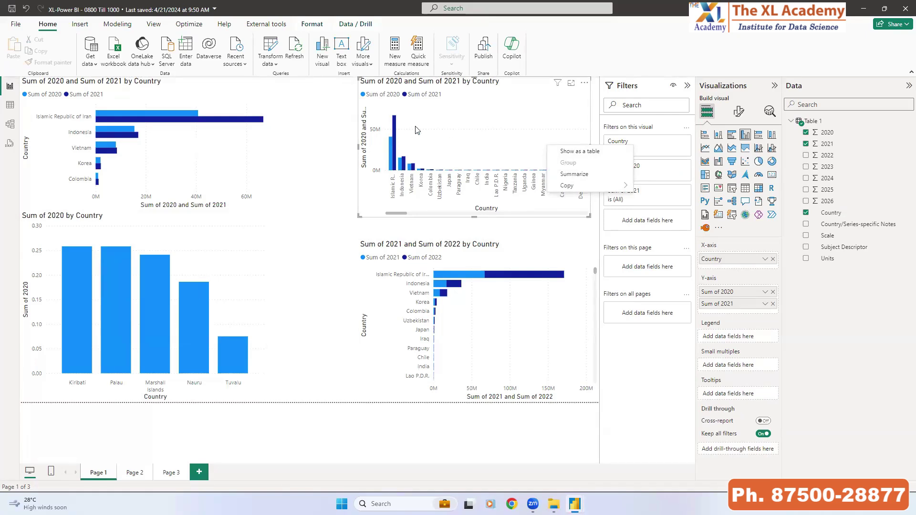
left_click(492, 129)
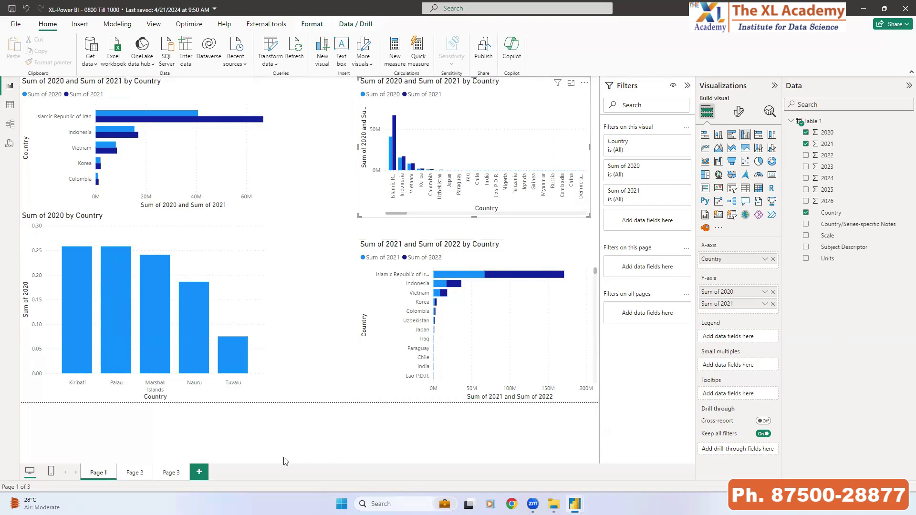
Switch to the Power Query Editor to examine the column filter lists, including Country, and return to the report
mouse_move(575, 504)
left_click(519, 456)
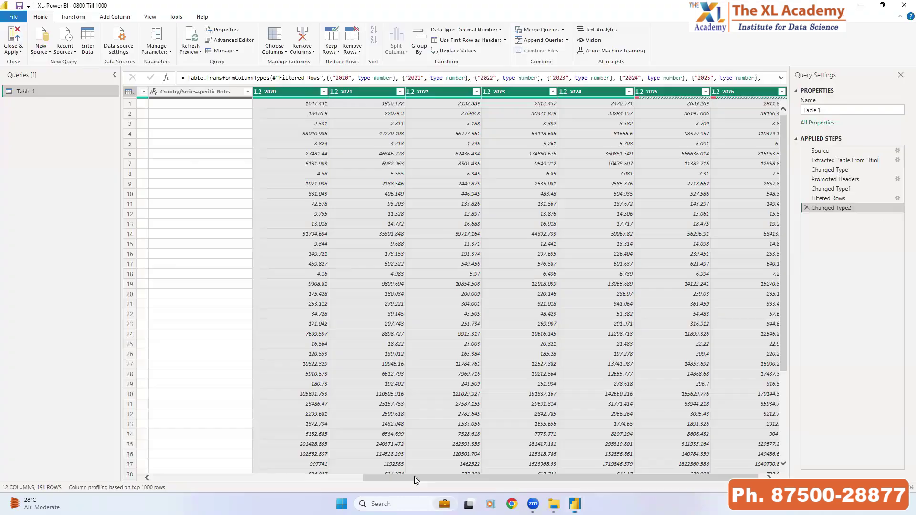
scroll(506, 124, "left", 2)
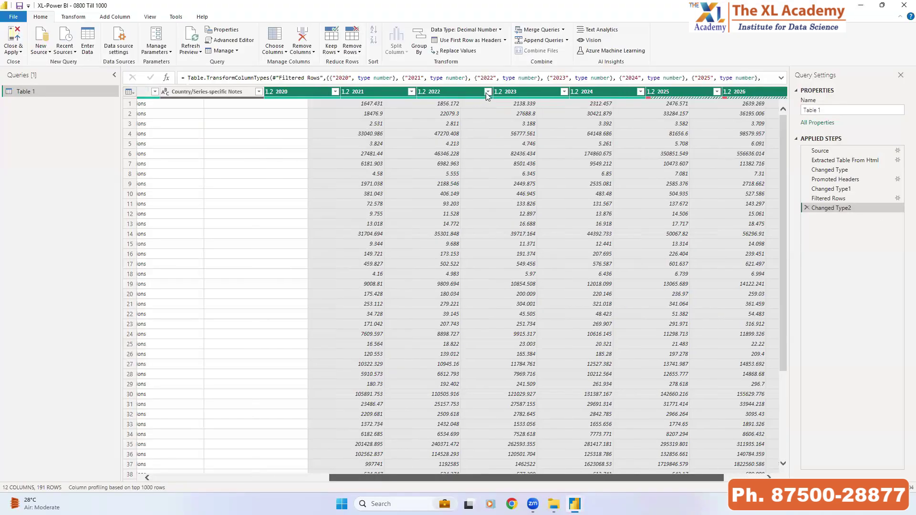
scroll(408, 91, "left", 3)
scroll(410, 91, "left", 3)
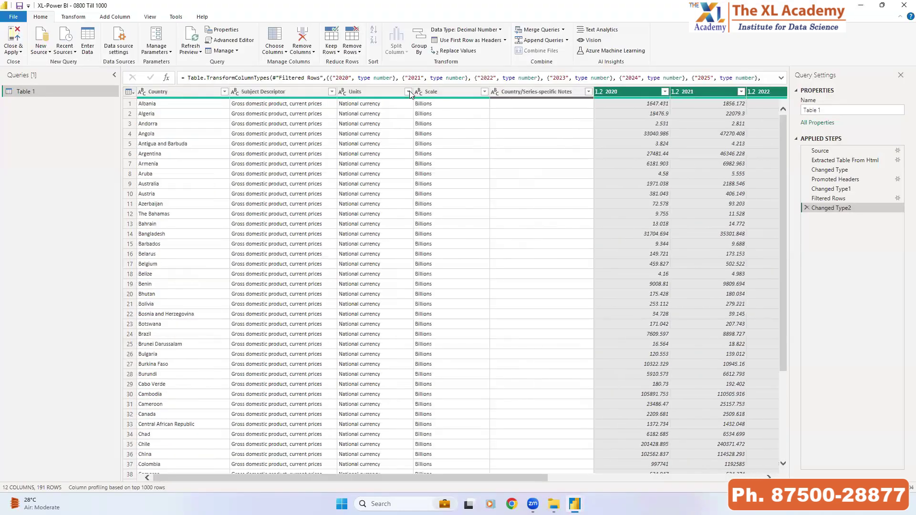
left_click(332, 92)
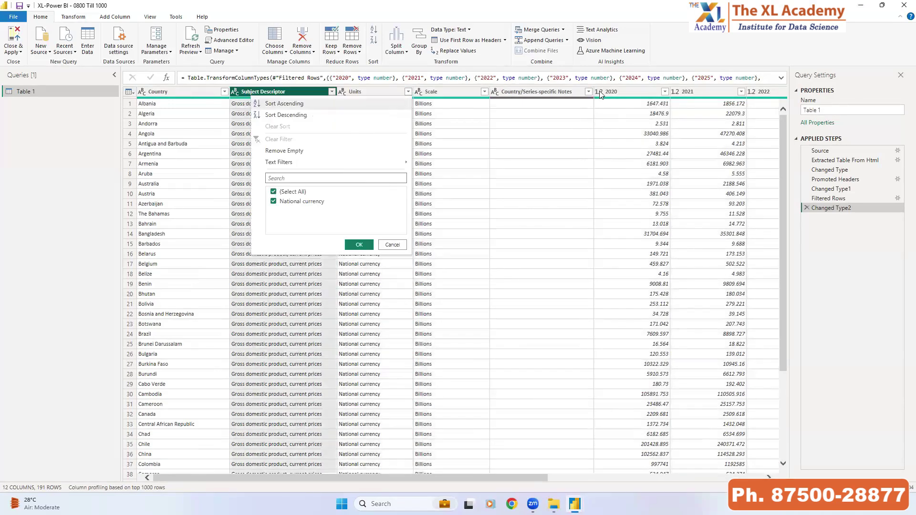
left_click(589, 91)
left_click(224, 92)
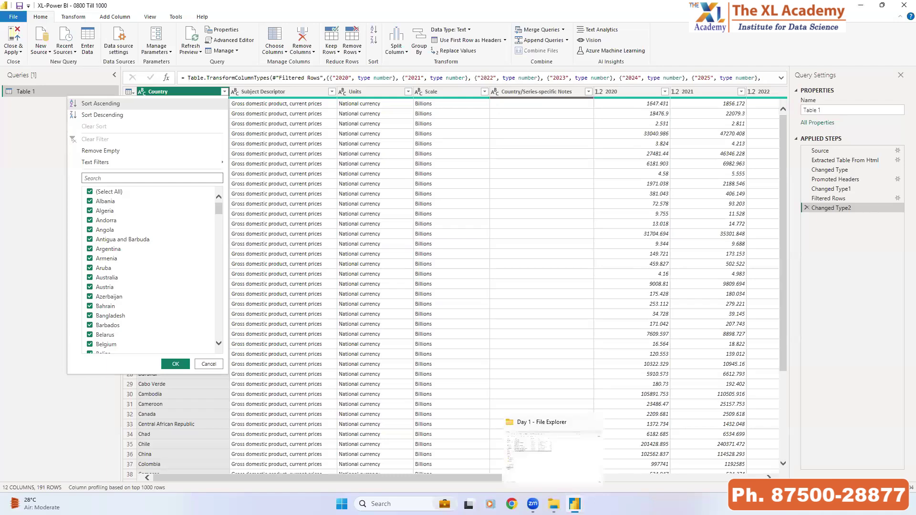
mouse_move(574, 504)
left_click(523, 448)
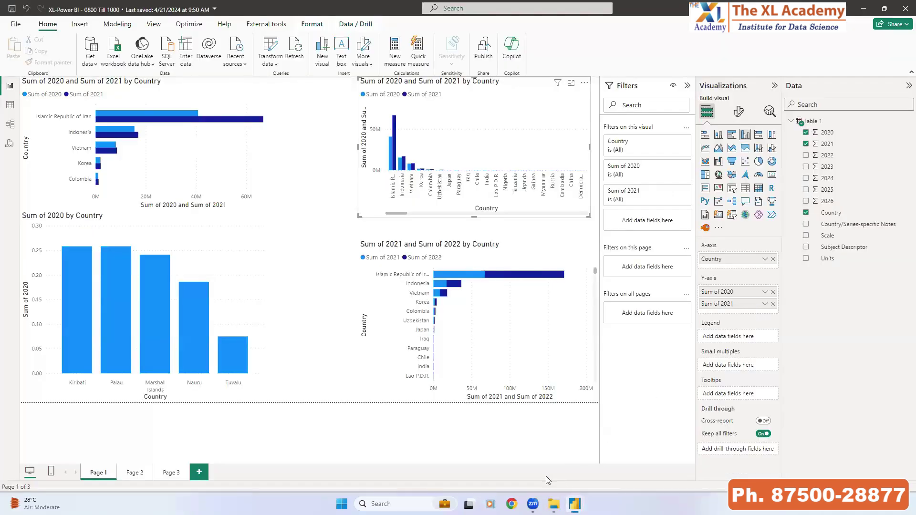
Remove Sum of 2020 as the value field of the column chart's Top N filter and add it back
left_click(337, 229)
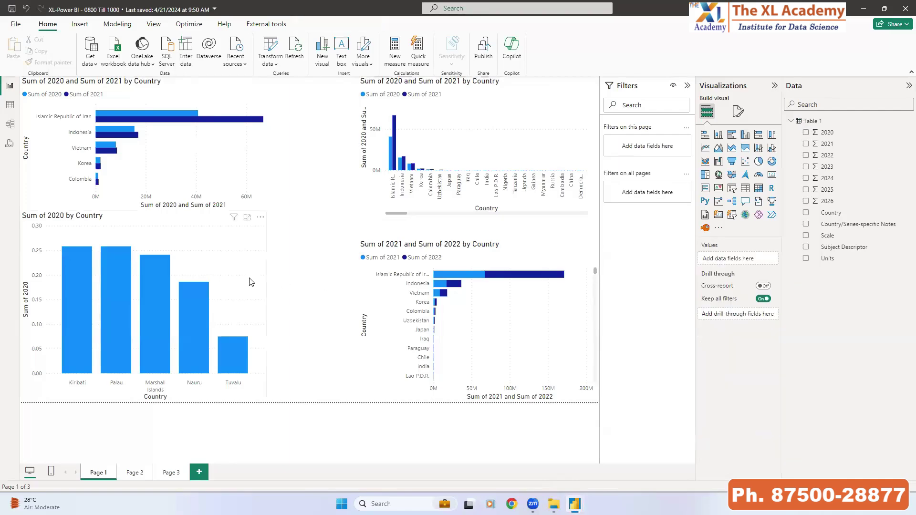
left_click(250, 281)
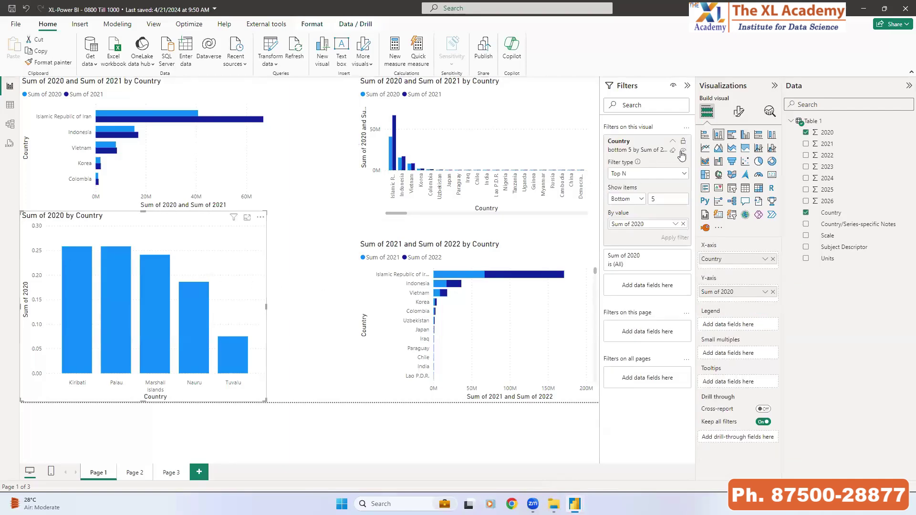
left_click(684, 224)
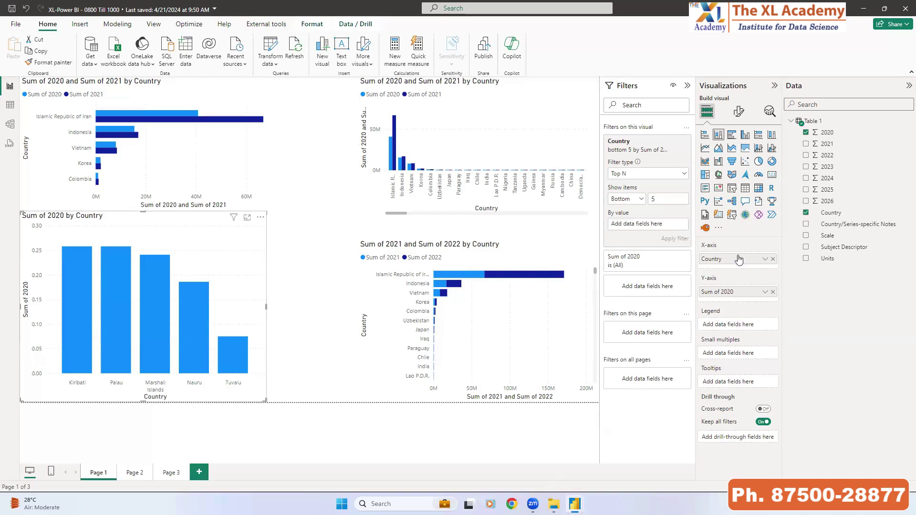
left_click_drag(767, 291, 734, 292)
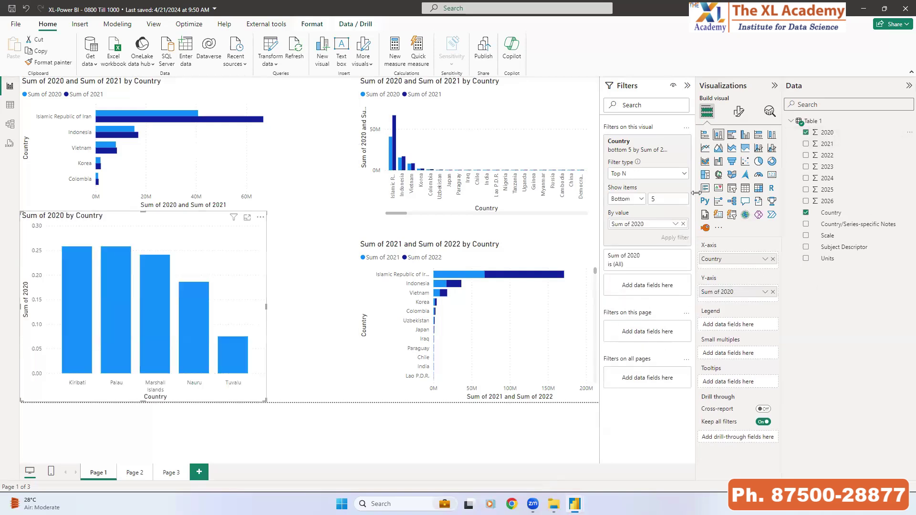
left_click(647, 152)
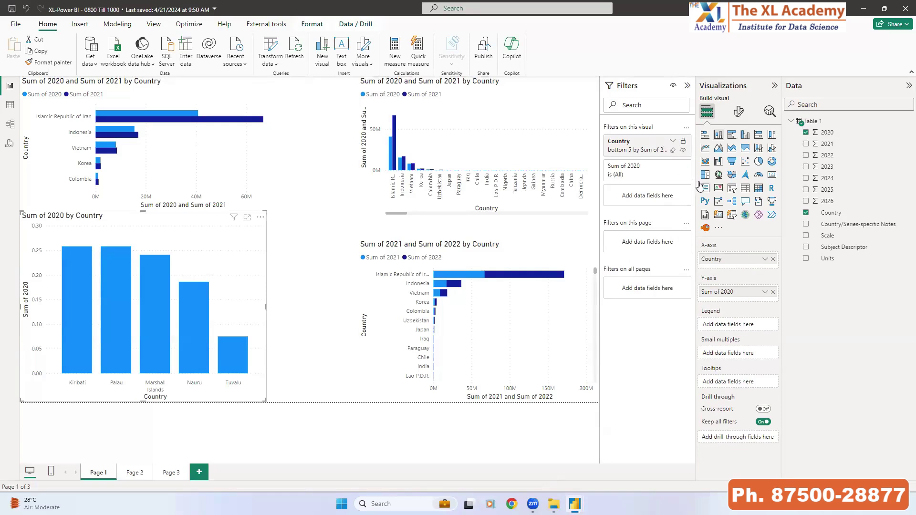
left_click(673, 141)
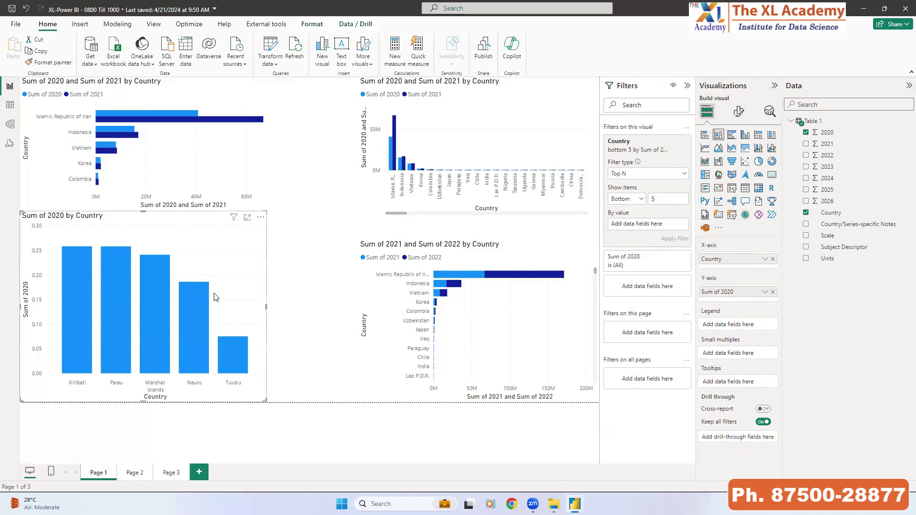
Remove Sum of 2020 from the column chart's Y-axis and Country from its X-axis
left_click(773, 292)
left_click(774, 258)
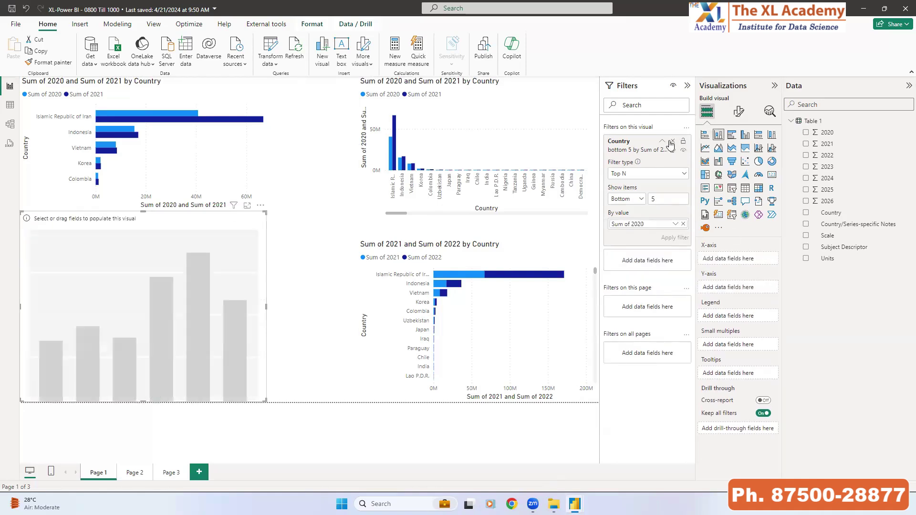
Clear the empty column chart's Country Top N filter, and rebuild the chart with Country on the X-axis and 2020 on the Y-axis
left_click(672, 142)
left_click(834, 213)
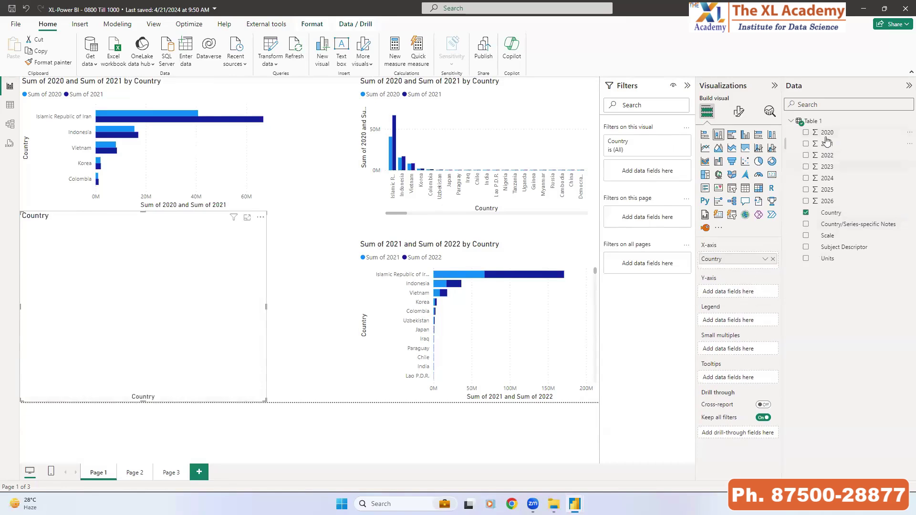
left_click_drag(827, 135, 742, 291)
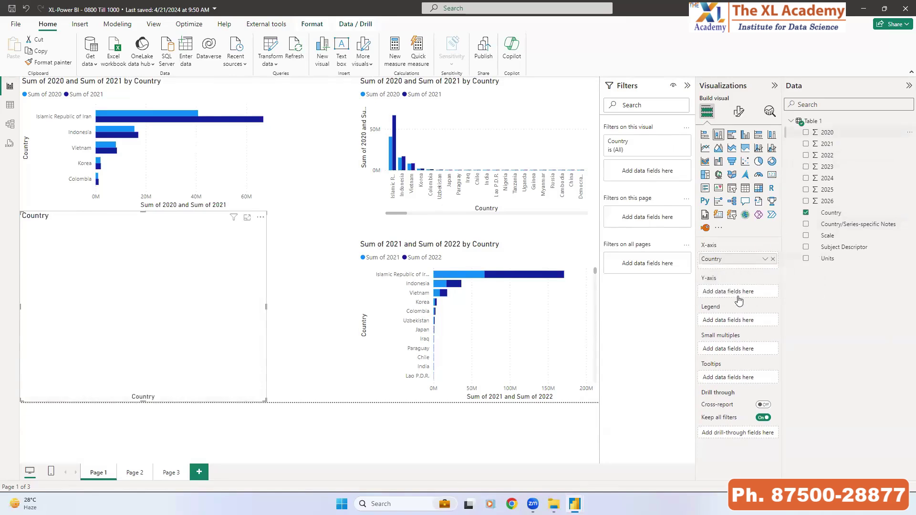
Remove Country and its Top N filter from the clustered bar chart of 2020 and 2021, and add Country back to its Y-axis
left_click(201, 165)
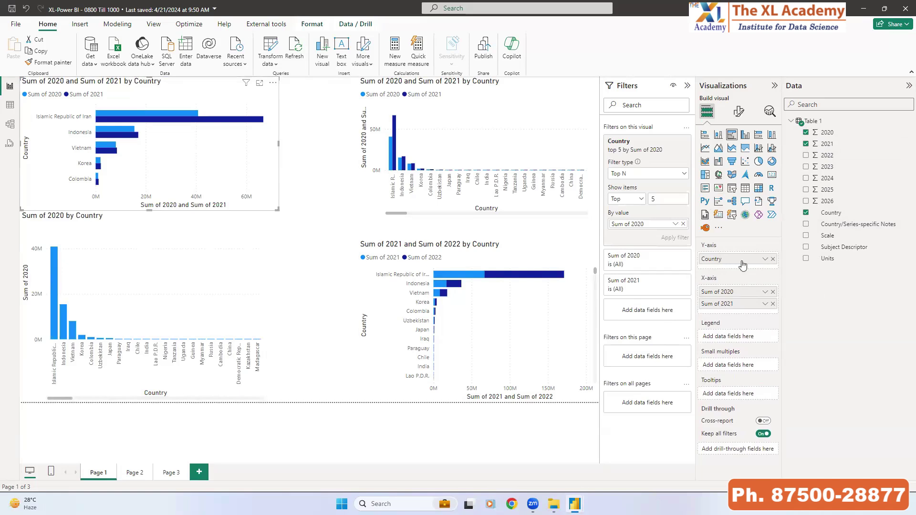
left_click(773, 258)
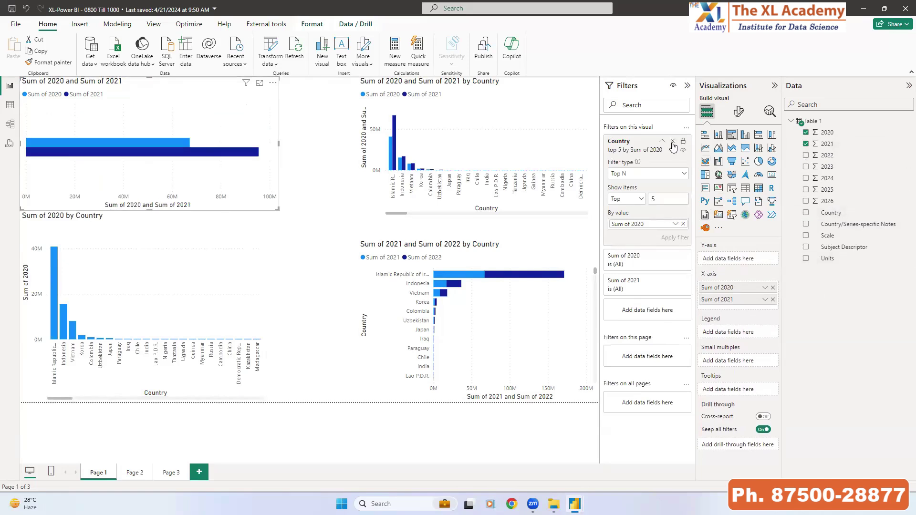
left_click(673, 142)
left_click_drag(833, 213, 735, 260)
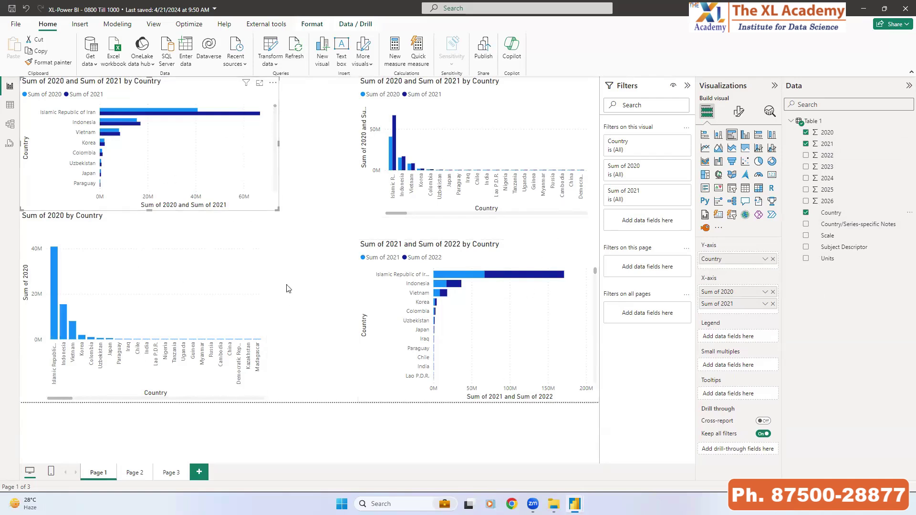
Add Country as a page-level filter on Page 1 and select United States with basic filtering
left_click(308, 260)
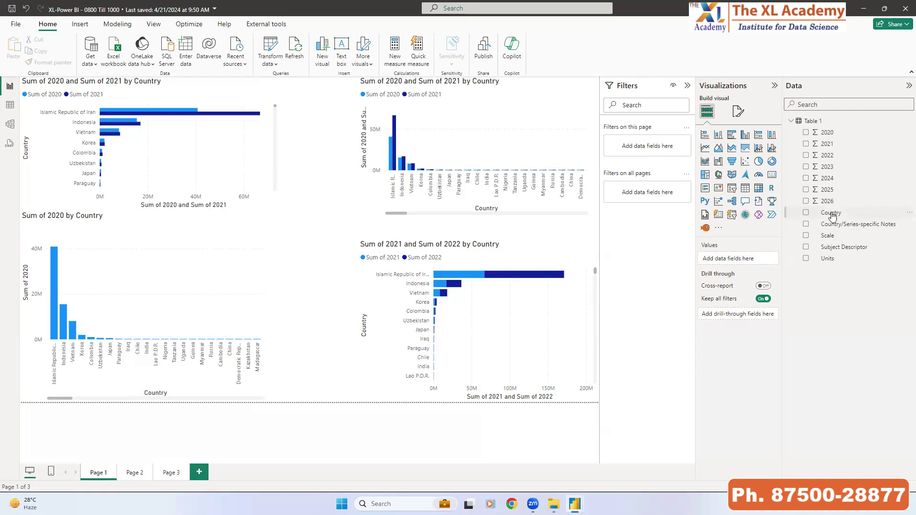
left_click_drag(832, 213, 644, 150)
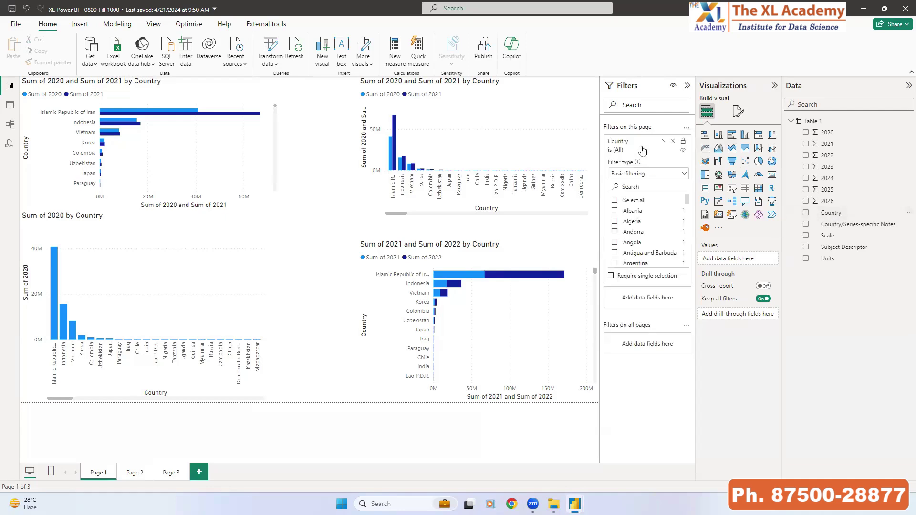
left_click(655, 190)
type("united")
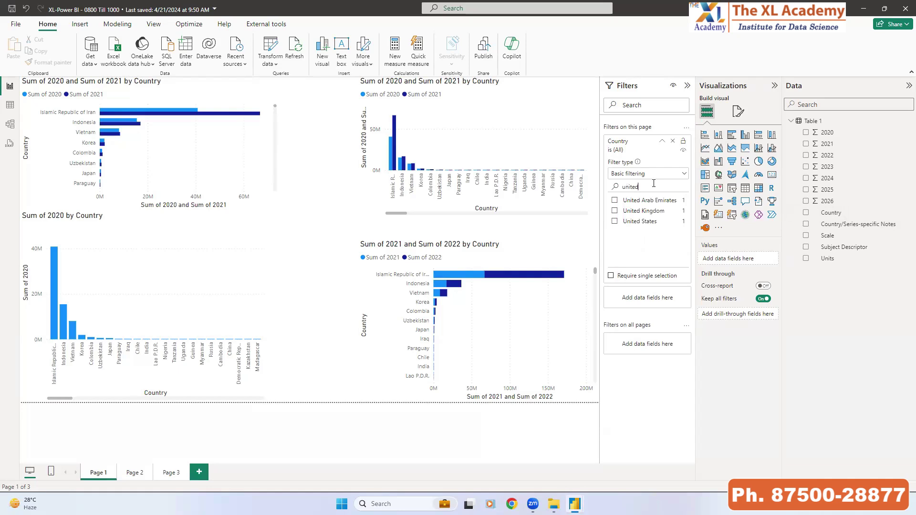
left_click(615, 221)
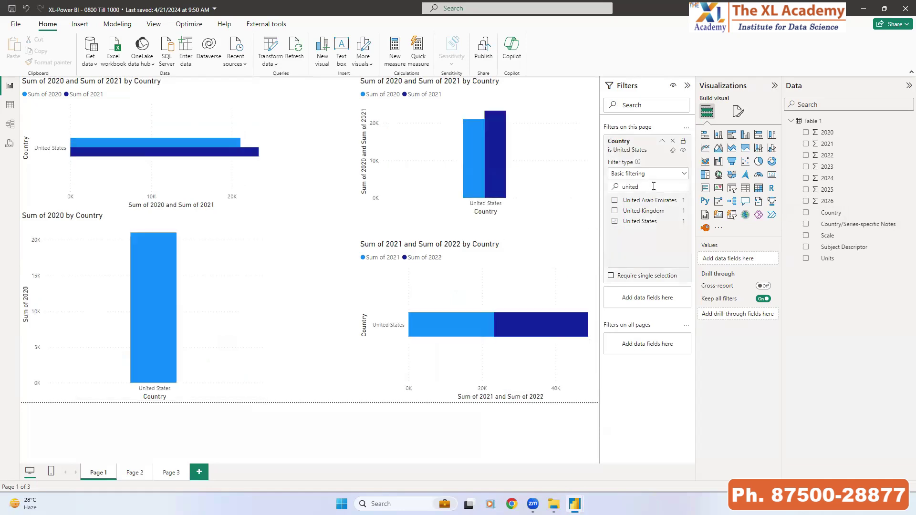
Add Canada and India to the countries selected in the page-level Country filter and collapse its card
left_click_drag(640, 187, 604, 189)
type("ca")
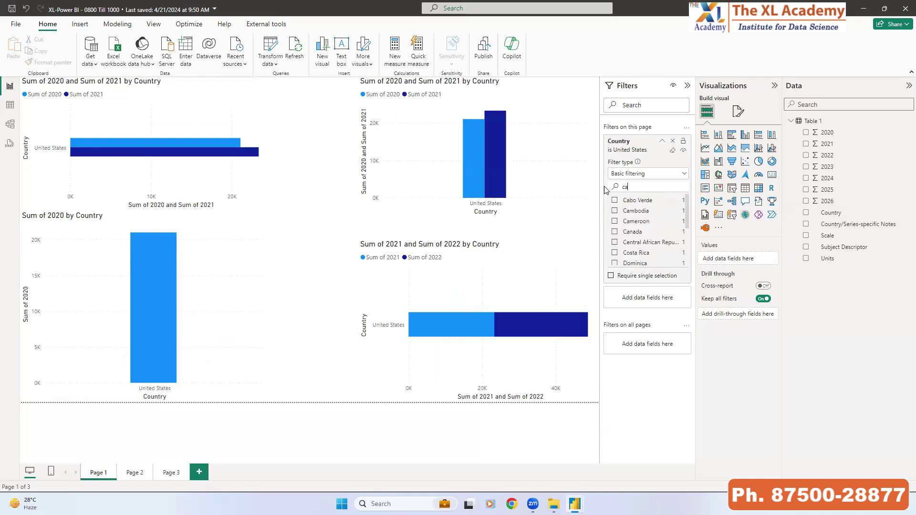
type("ndaa")
left_click(615, 200)
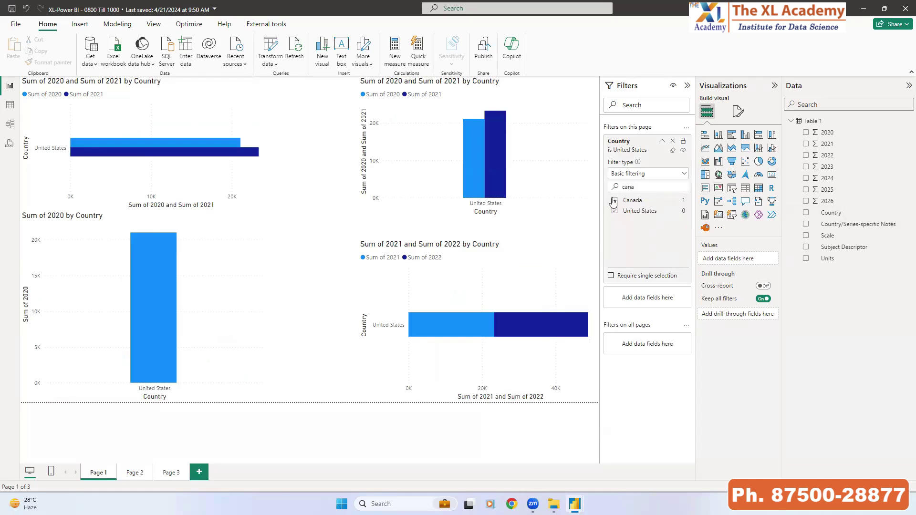
left_click_drag(637, 187, 589, 191)
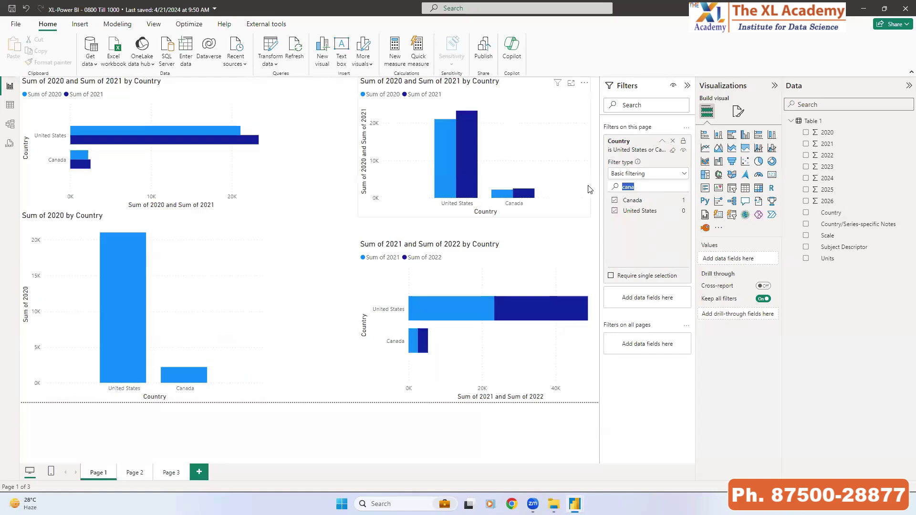
type("india")
left_click(615, 200)
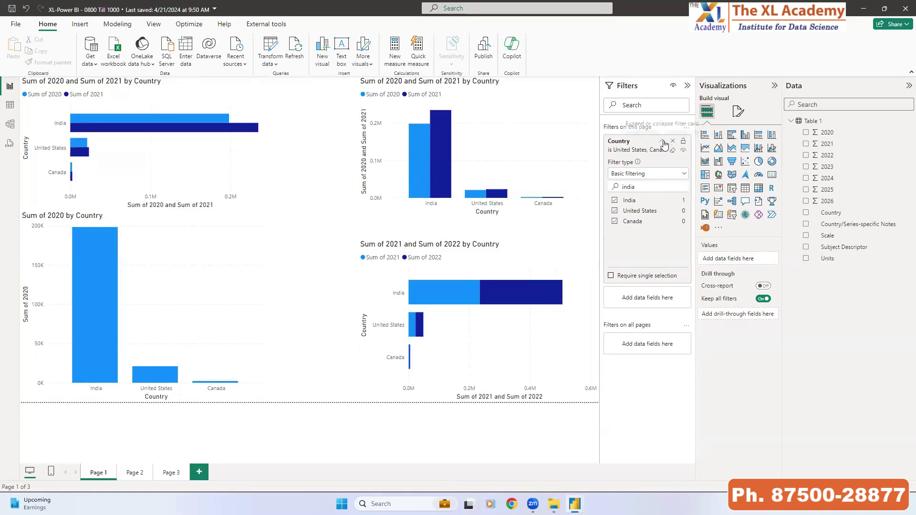
left_click(663, 142)
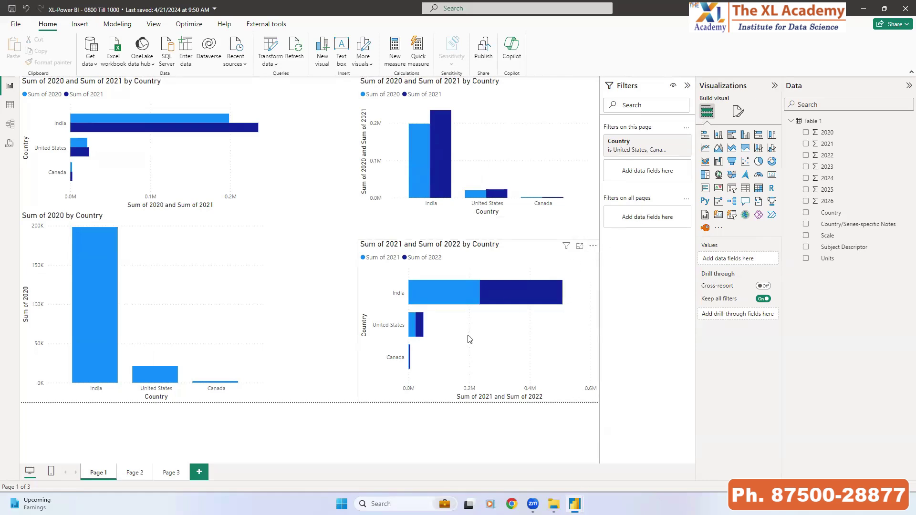
Check Page 2 for the Country filter, return to Page 1 and remove the page-level Country filter there
left_click(131, 475)
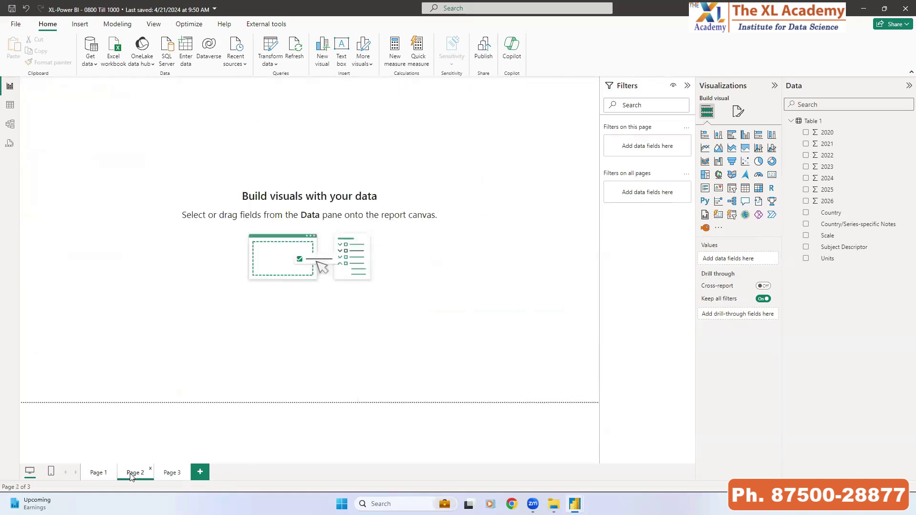
left_click(687, 86)
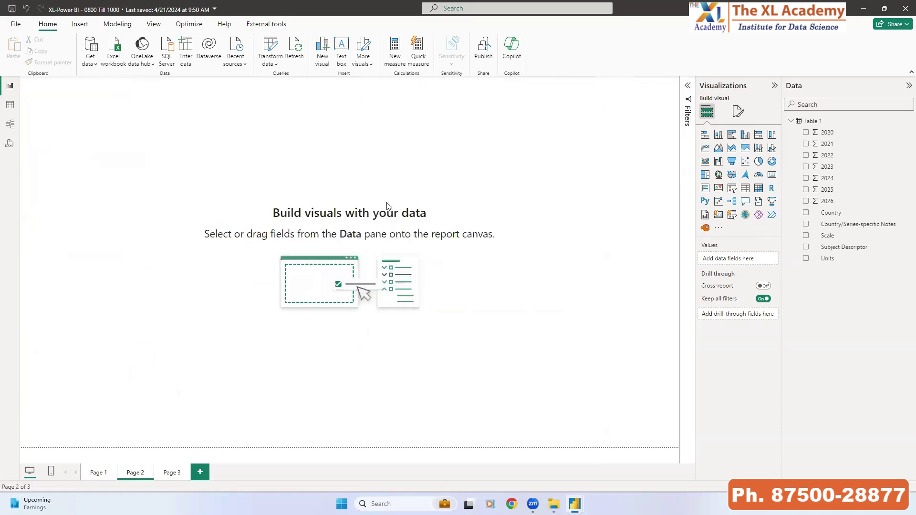
left_click(97, 474)
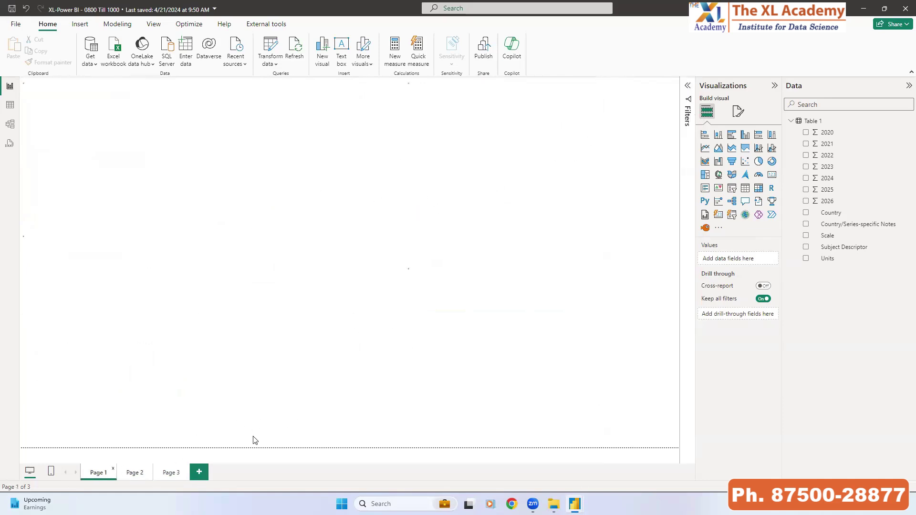
left_click(689, 86)
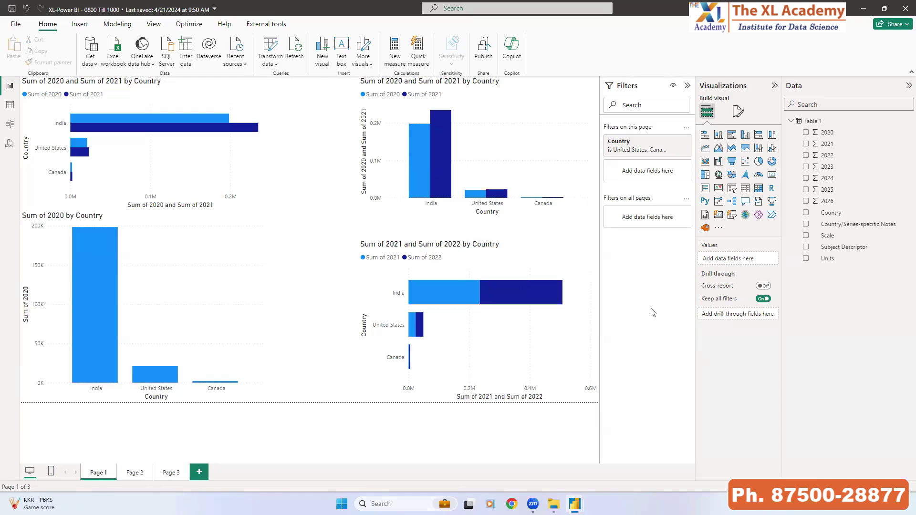
left_click(673, 142)
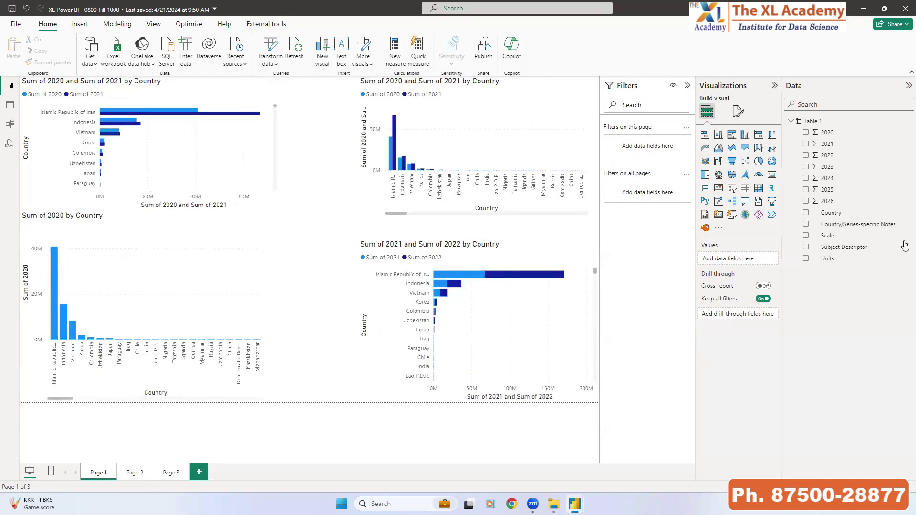
Collapse the field list of Table 1 and rename the table as "1 - Online Data"
left_click(791, 121)
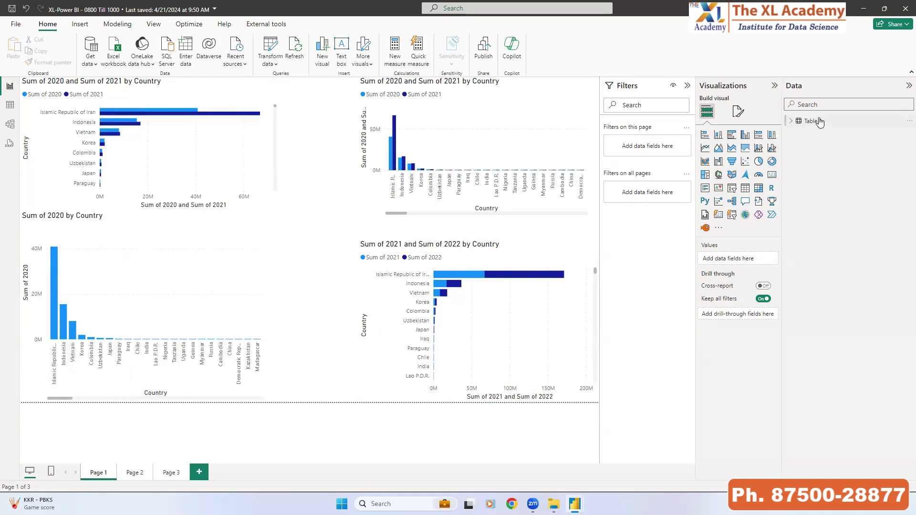
left_click(820, 122)
mouse_move(575, 504)
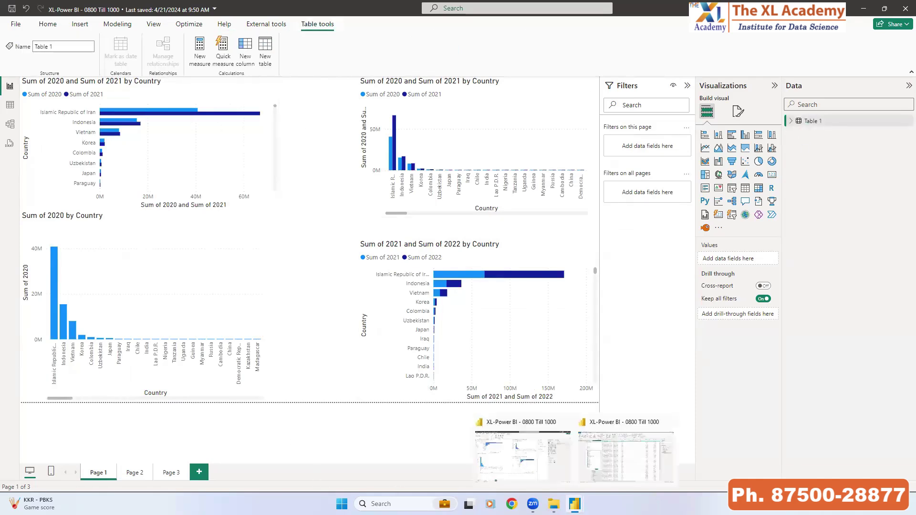
double_click(812, 125)
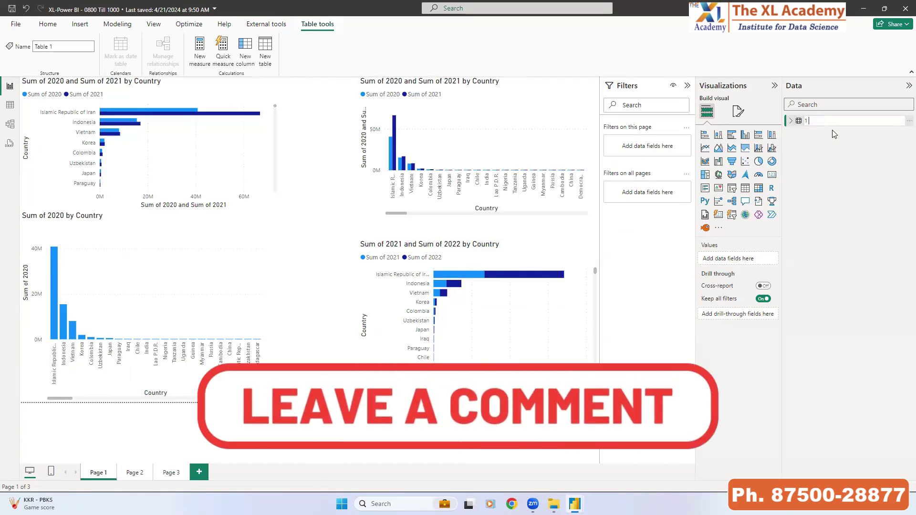
type("1 - Online Data")
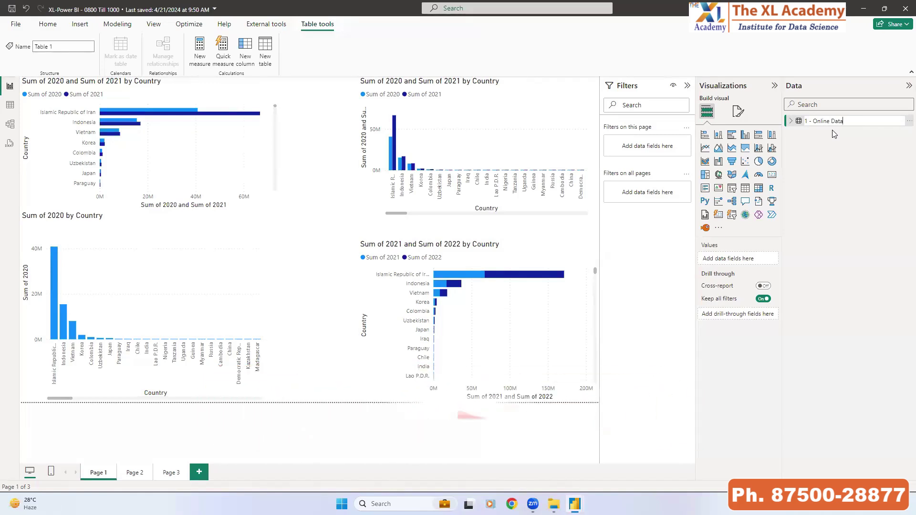
key("Return")
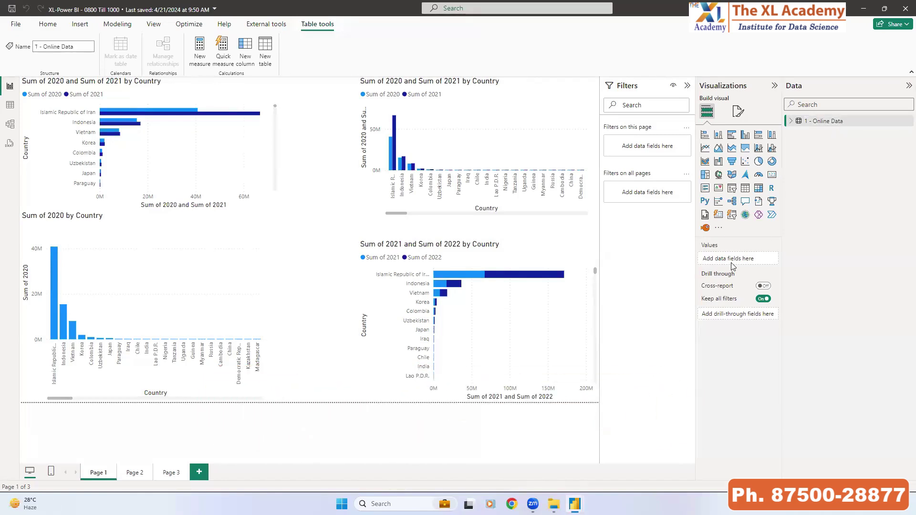
left_click(532, 148)
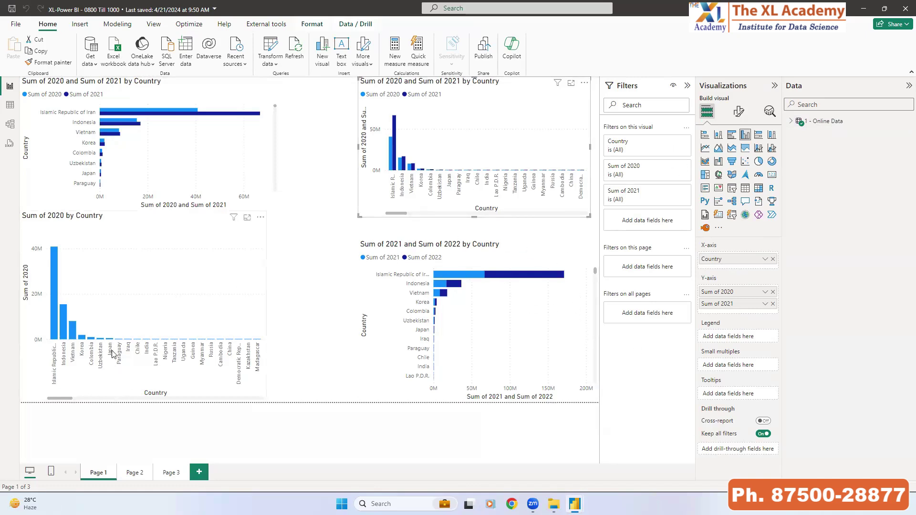
left_click_drag(62, 100, 236, 219)
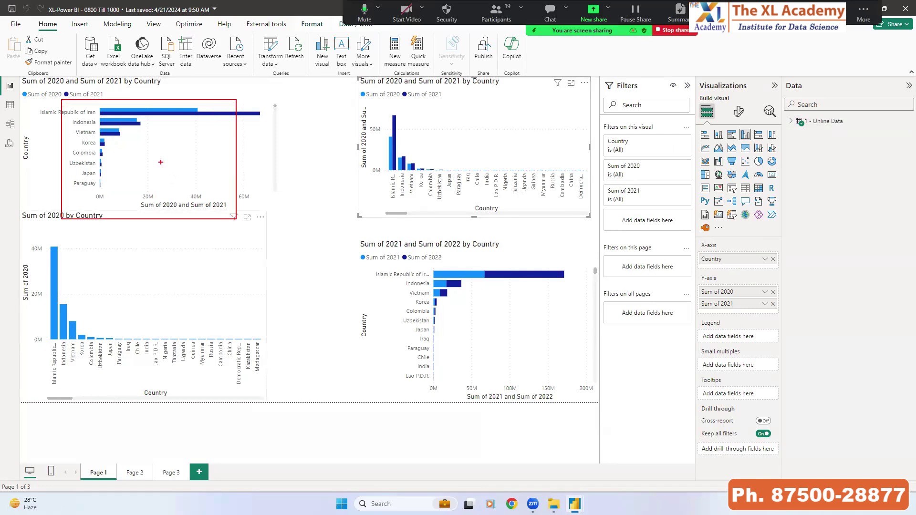
left_click_drag(161, 162, 284, 114)
left_click_drag(592, 249, 700, 286)
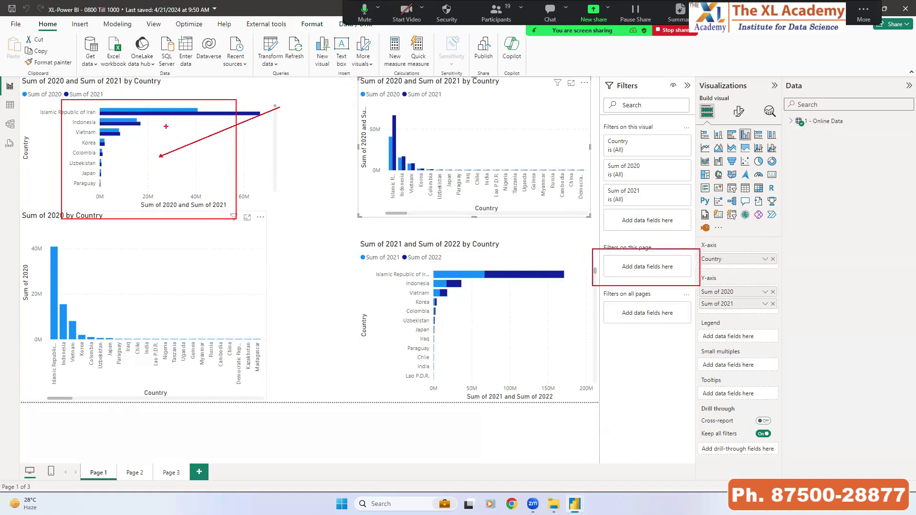
left_click_drag(166, 126, 311, 48)
mouse_move(165, 94)
left_mouse_down()
mouse_move(59, 106)
mouse_move(138, 83)
left_mouse_up()
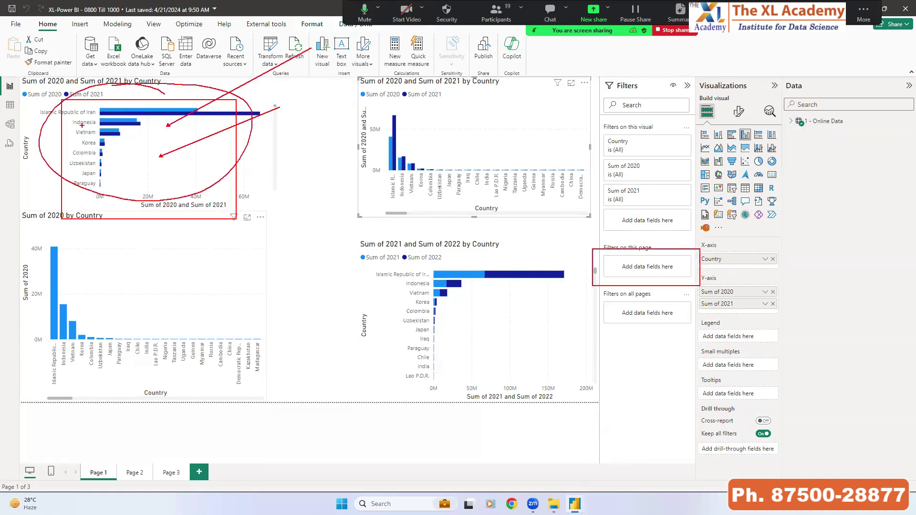
left_click_drag(243, 172, 411, 250)
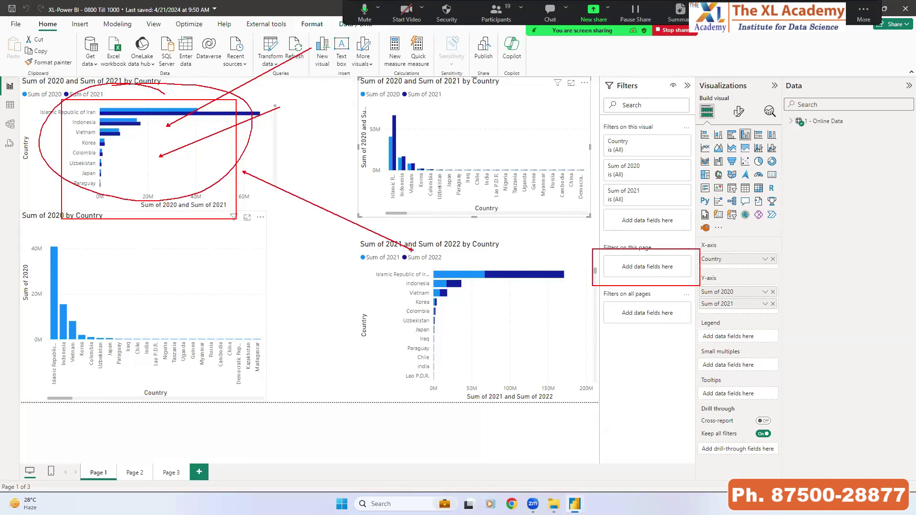
key("Escape")
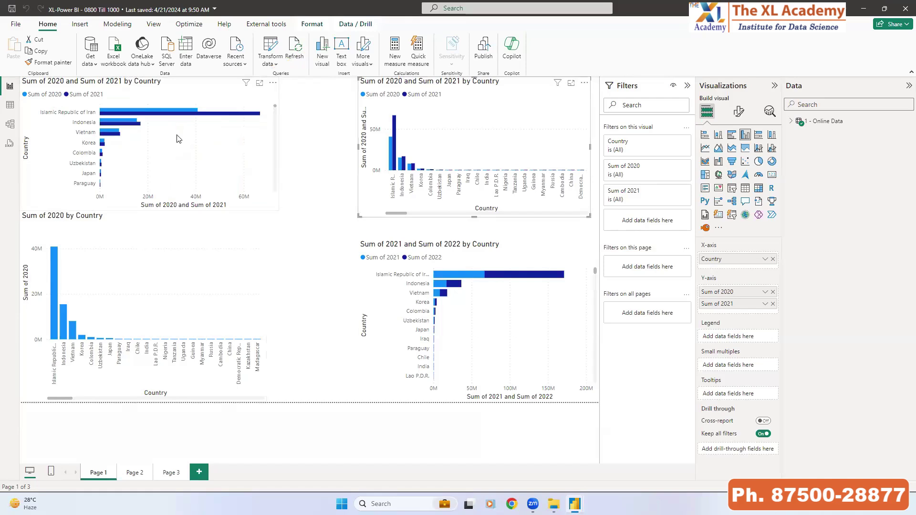
Set the clustered bar chart's visual-level Country filter to the top 5 items by Sum of 2020 and apply it
left_click(235, 155)
left_click(673, 141)
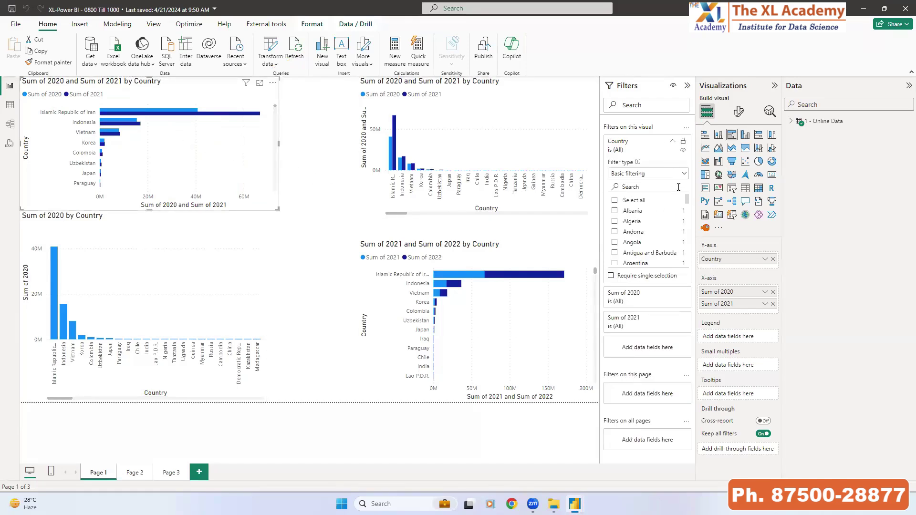
left_click(648, 174)
left_click(621, 211)
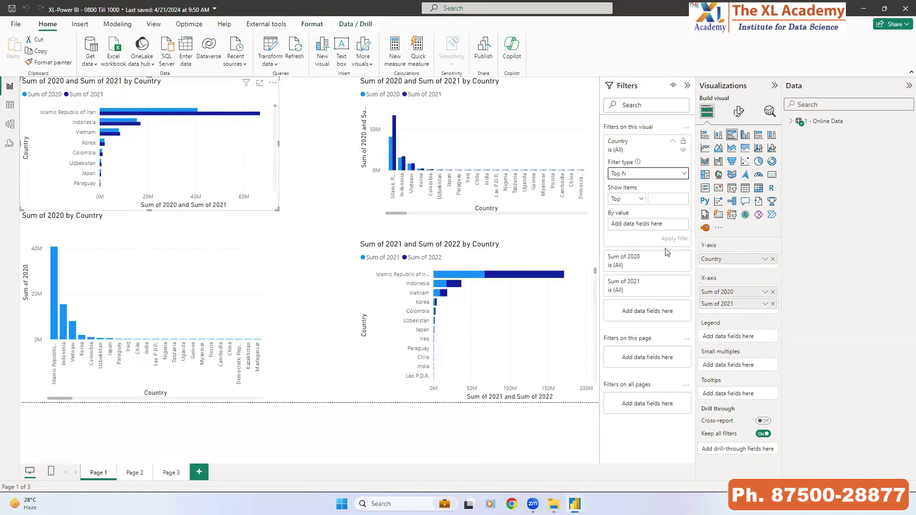
left_click(674, 198)
type("5")
left_click(792, 122)
left_click_drag(827, 136, 645, 223)
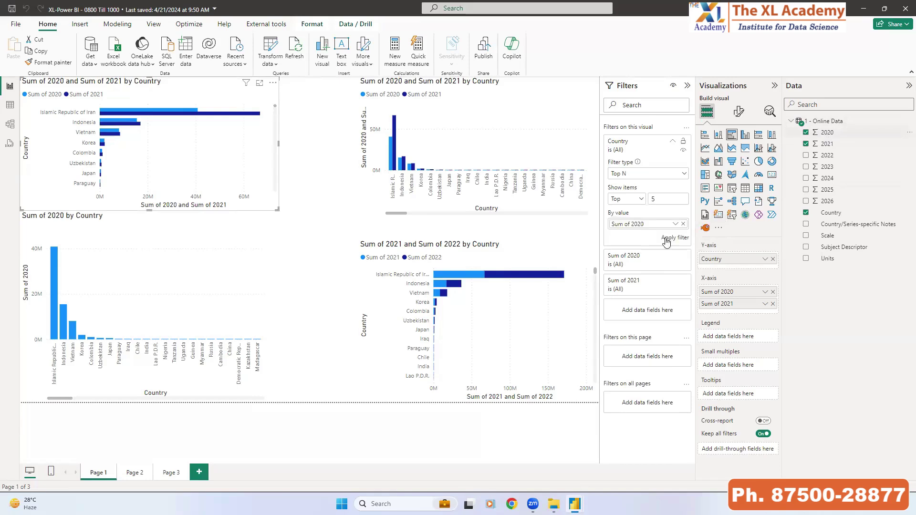
left_click(675, 238)
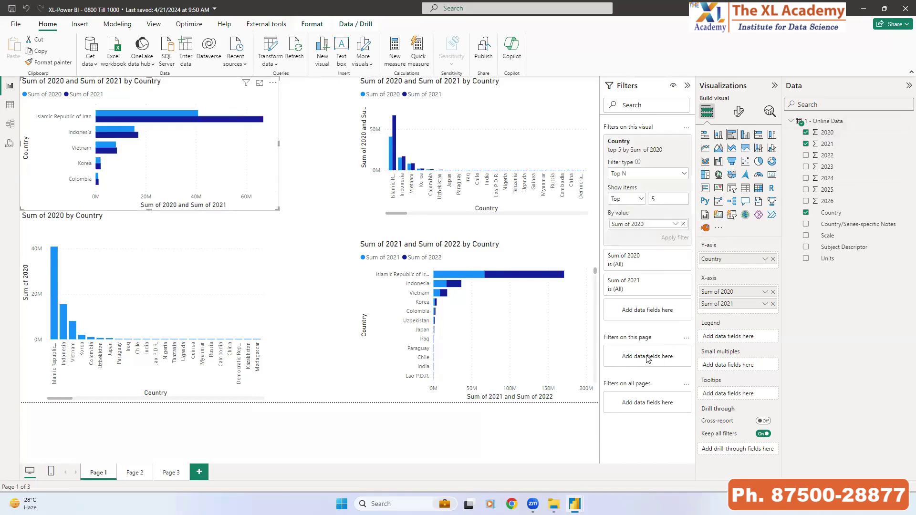
Add Country as a page-level filter alongside the bar chart's Top N filter and select India with basic filtering
left_click_drag(832, 213, 648, 356)
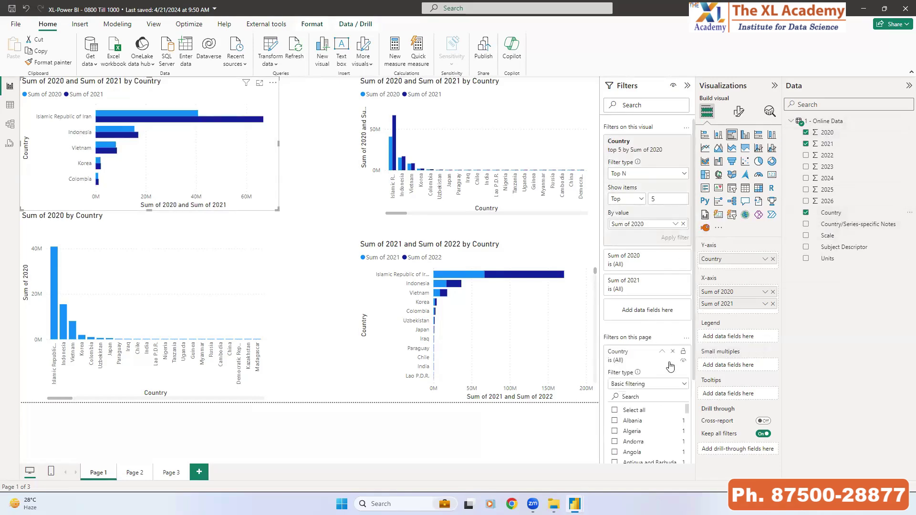
left_click(653, 385)
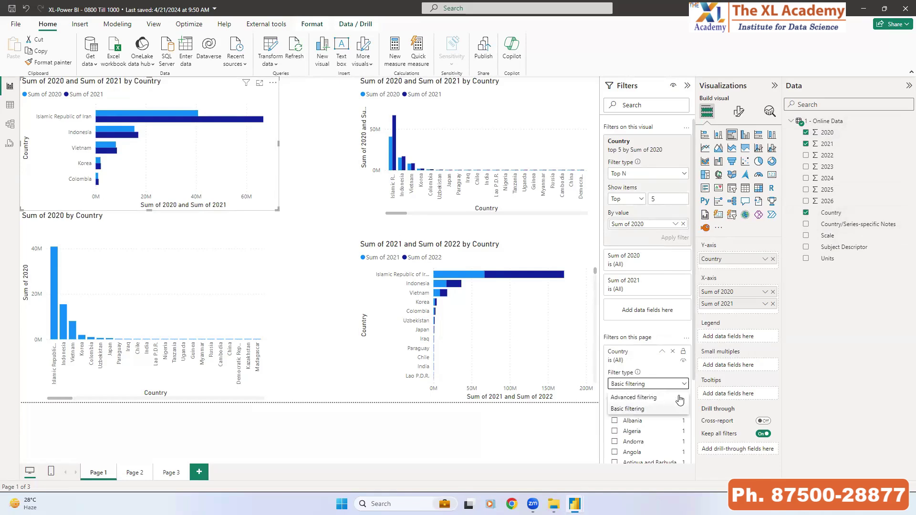
left_click(665, 383)
type("india")
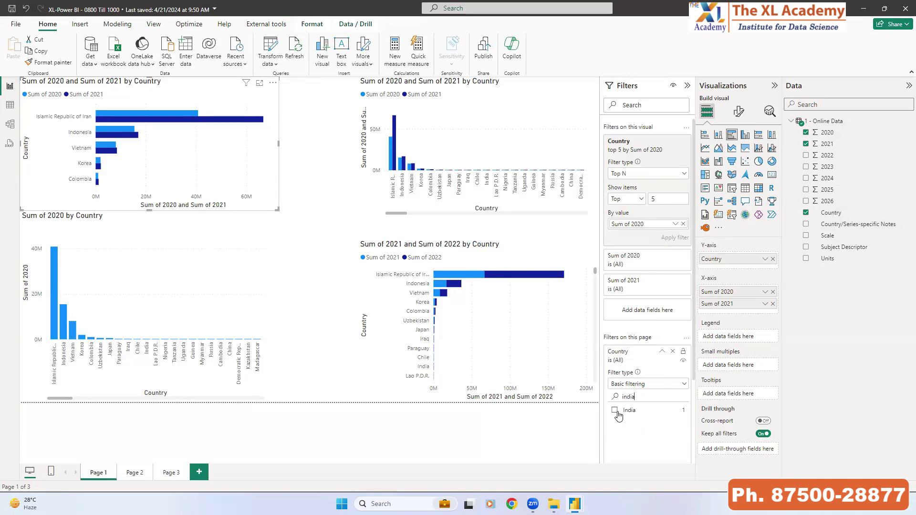
left_click(615, 411)
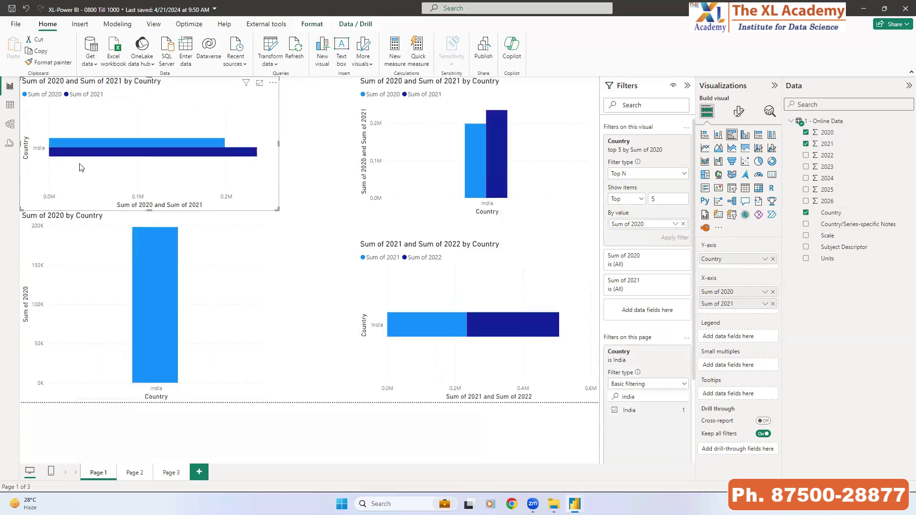
Remove the page-level Country filter set to India and deselect the bar chart
mouse_move(120, 148)
scroll(667, 252, "down", 3)
left_click(673, 248)
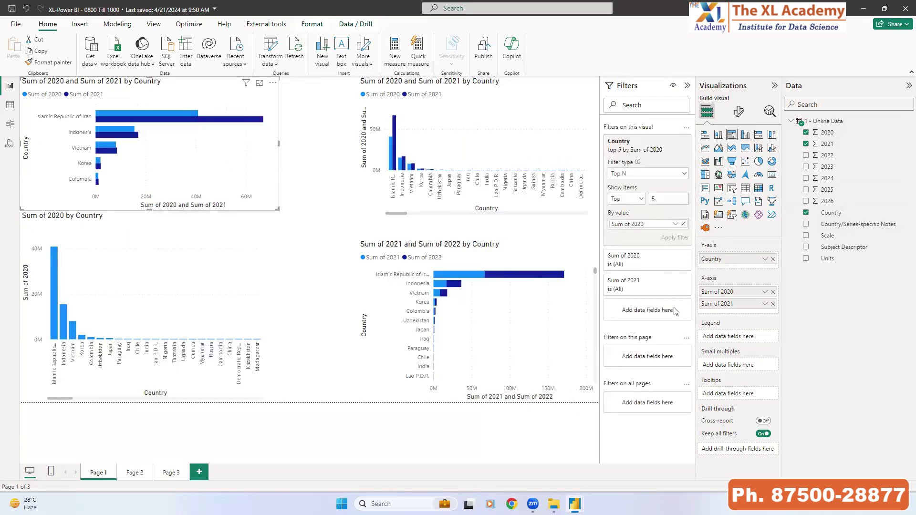
left_click(301, 256)
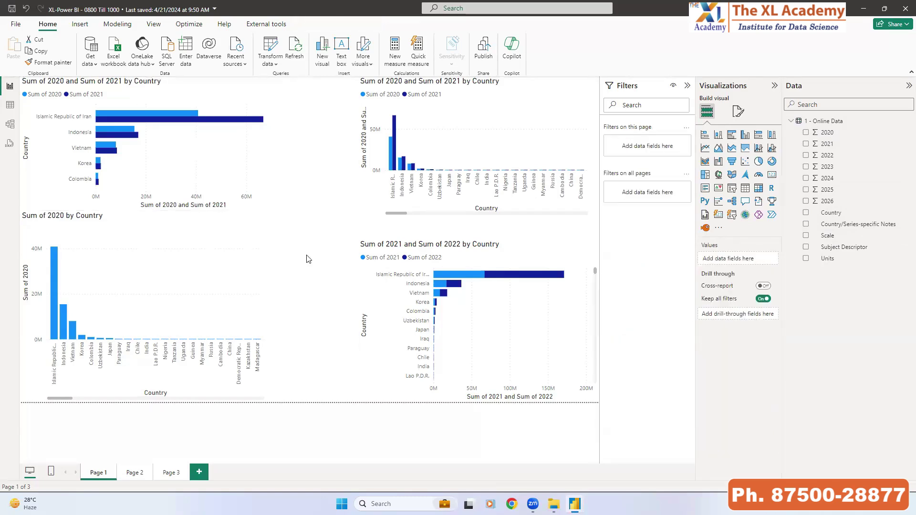